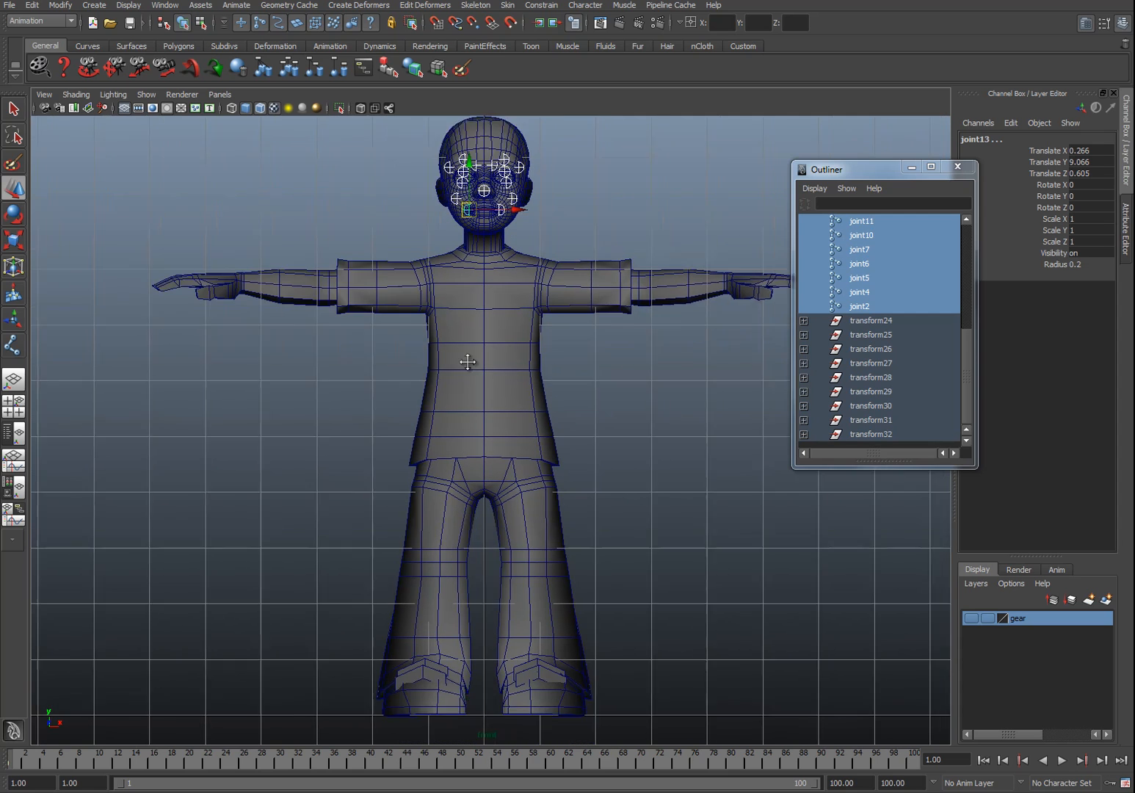
Step: Switch the viewport to wireframe display
{"action": "key", "text": "4"}
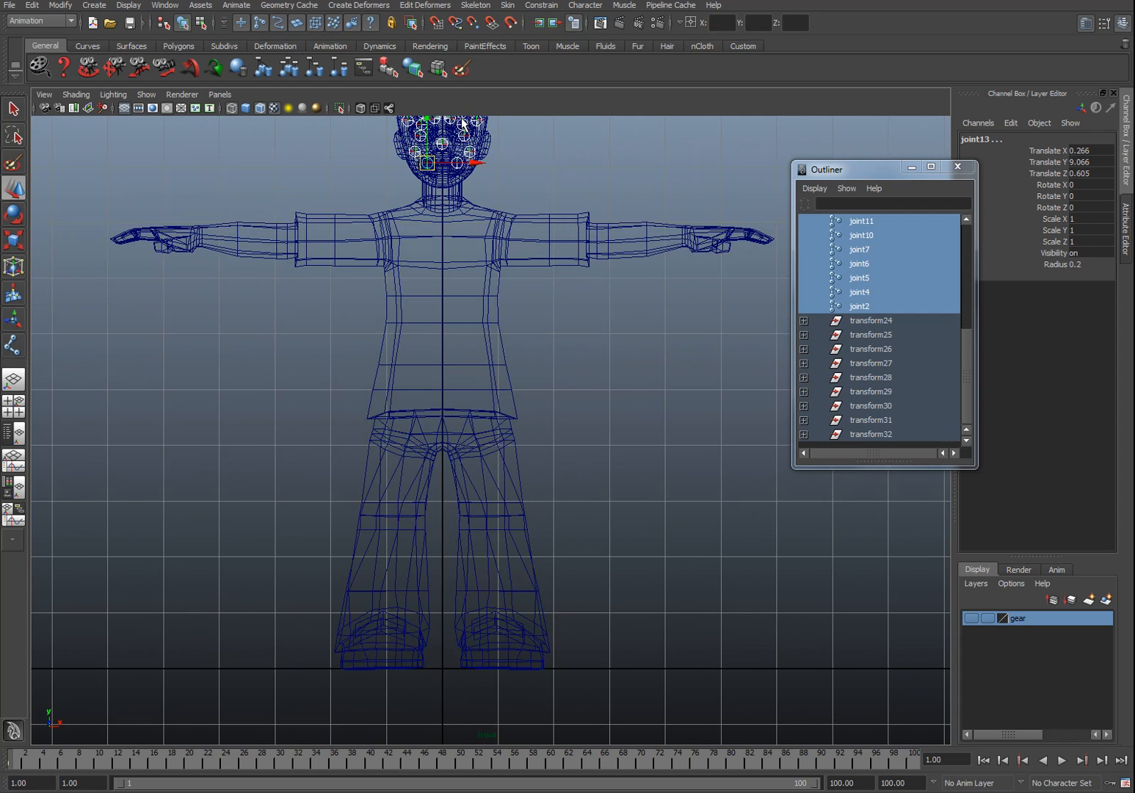
{"action": "left_click", "coordinate": [474, 5]}
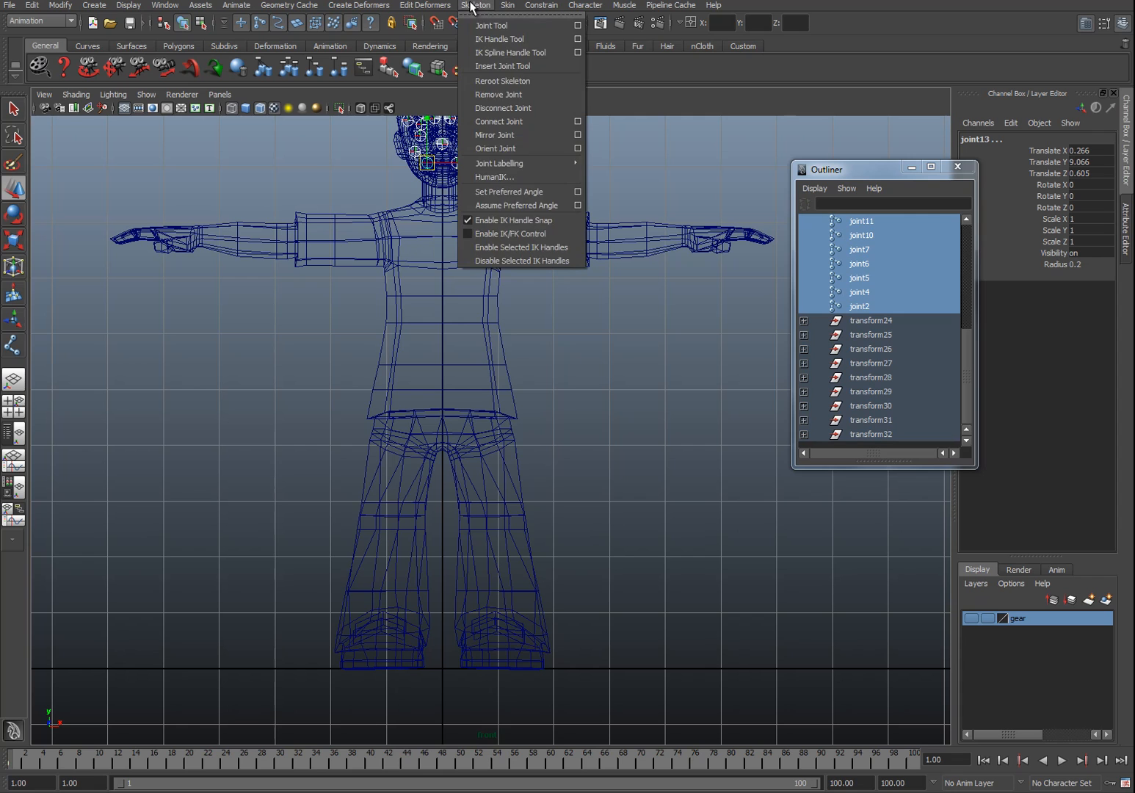
{"action": "left_click", "coordinate": [743, 70]}
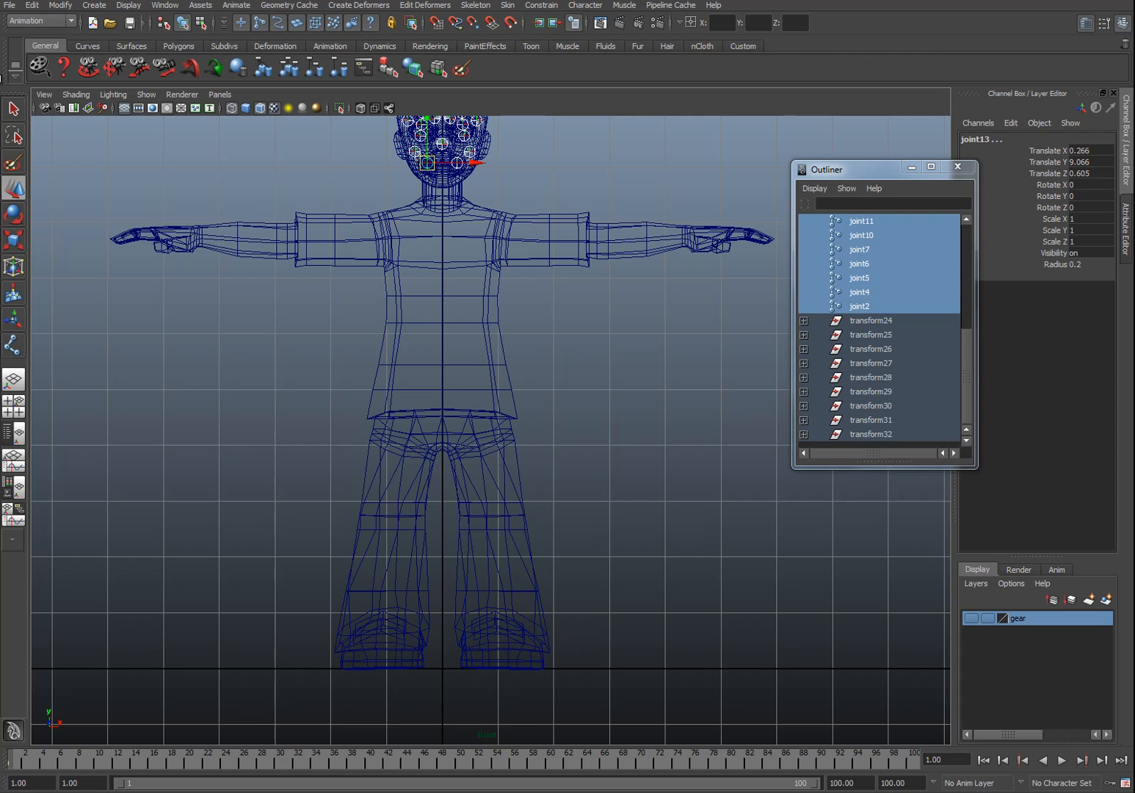
Step: Create a new custom shelf with the default name offered
{"action": "left_click", "coordinate": [15, 73]}
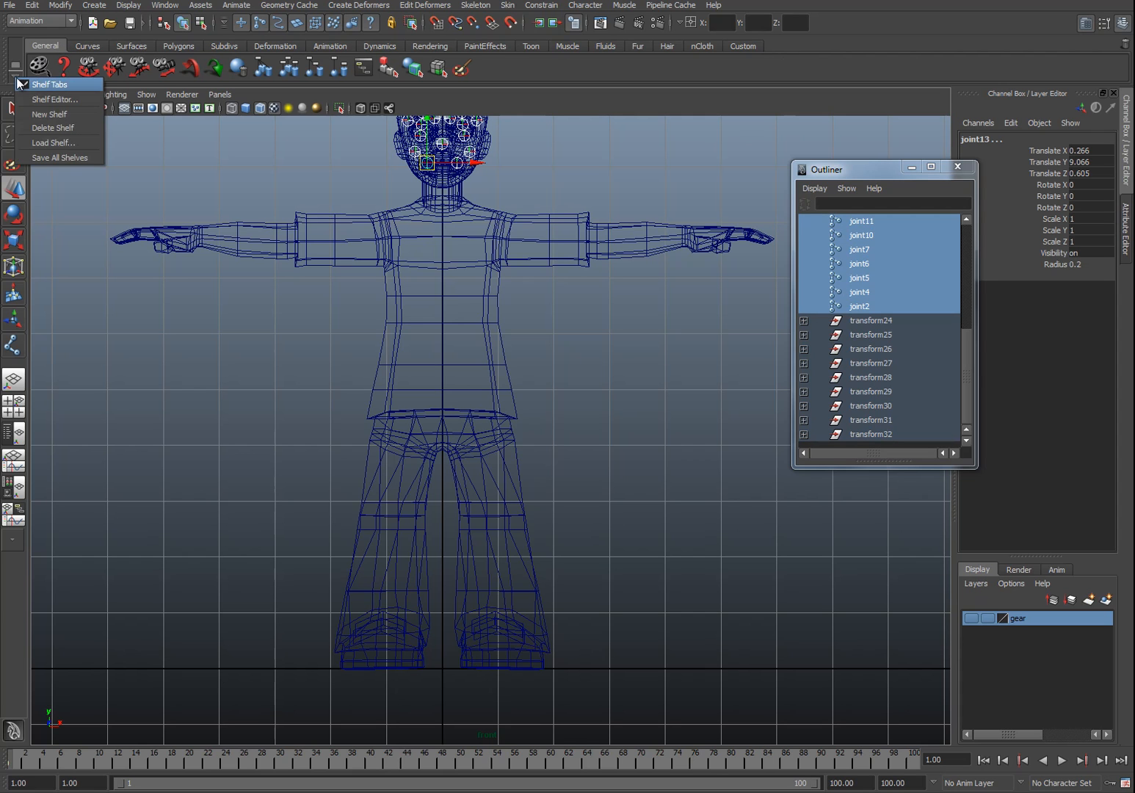
{"action": "left_click", "coordinate": [32, 111]}
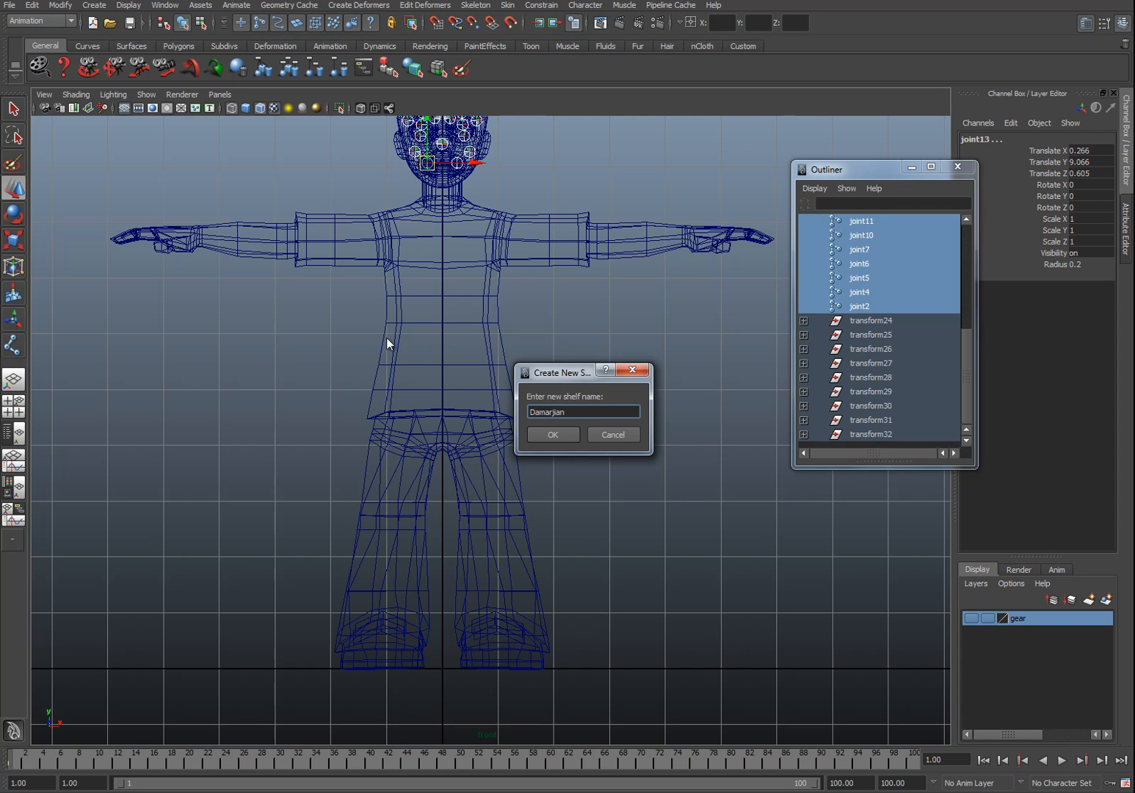
{"action": "left_click", "coordinate": [555, 436]}
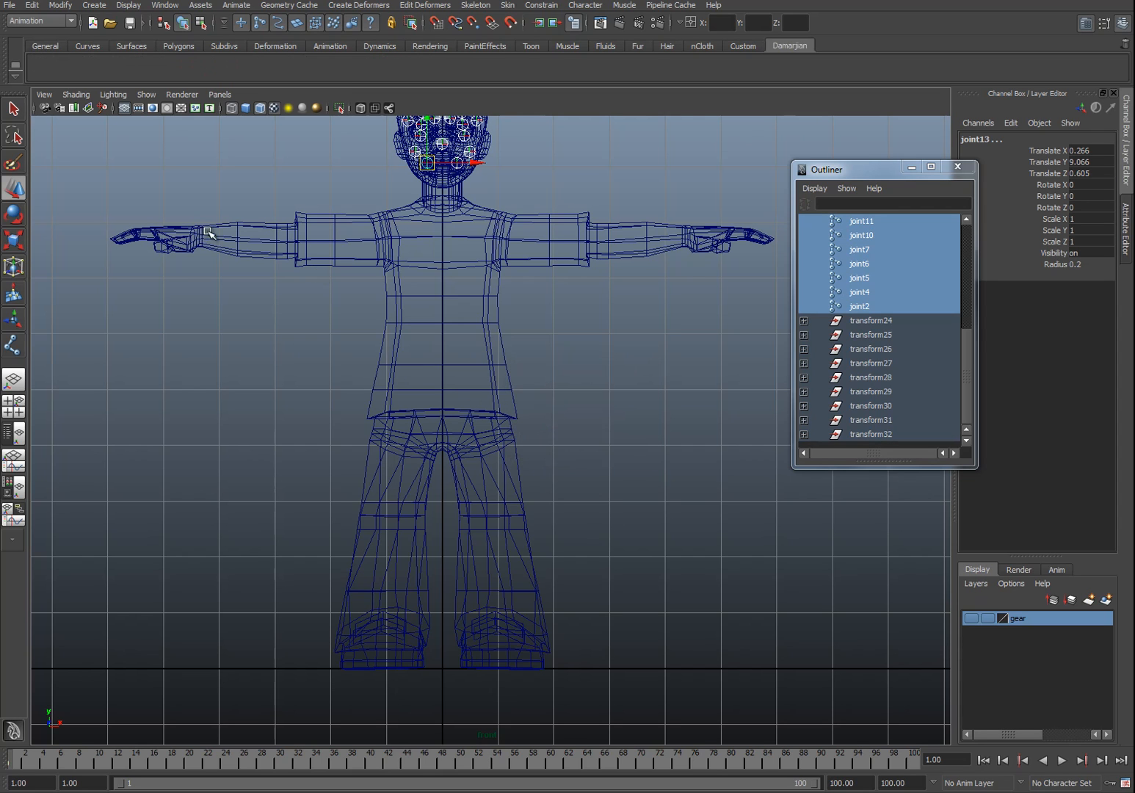
Step: Add the Joint, IK Handle and Mirror Joint tools to the new custom shelf
{"action": "middle_click_drag", "start_coordinate": [395, 372], "coordinate": [409, 404], "text": "alt"}
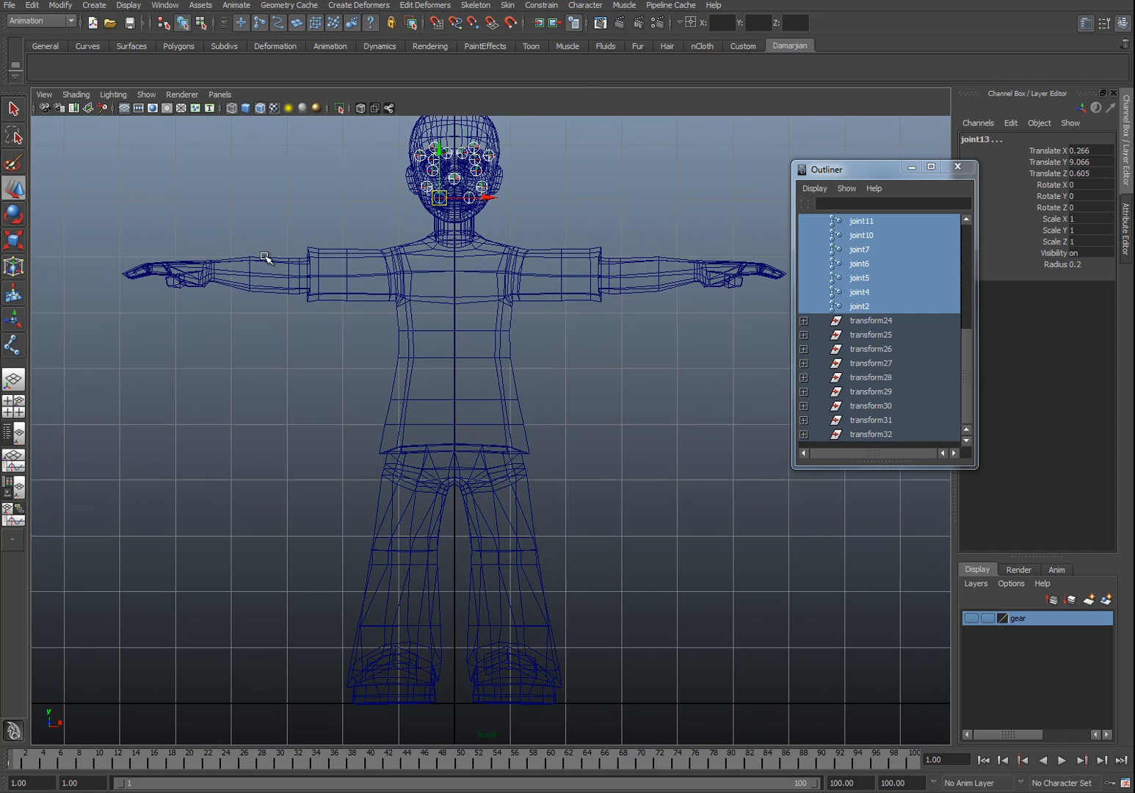
{"action": "left_click", "coordinate": [478, 5]}
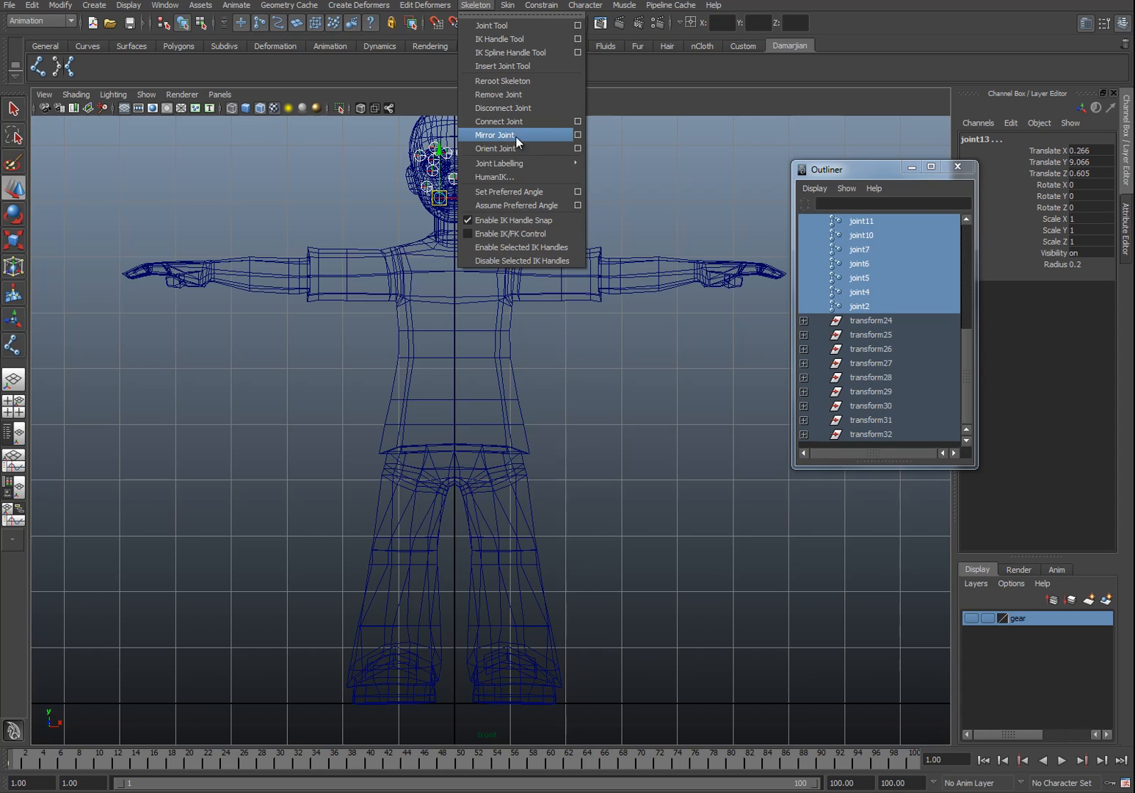
{"action": "left_click", "coordinate": [139, 144]}
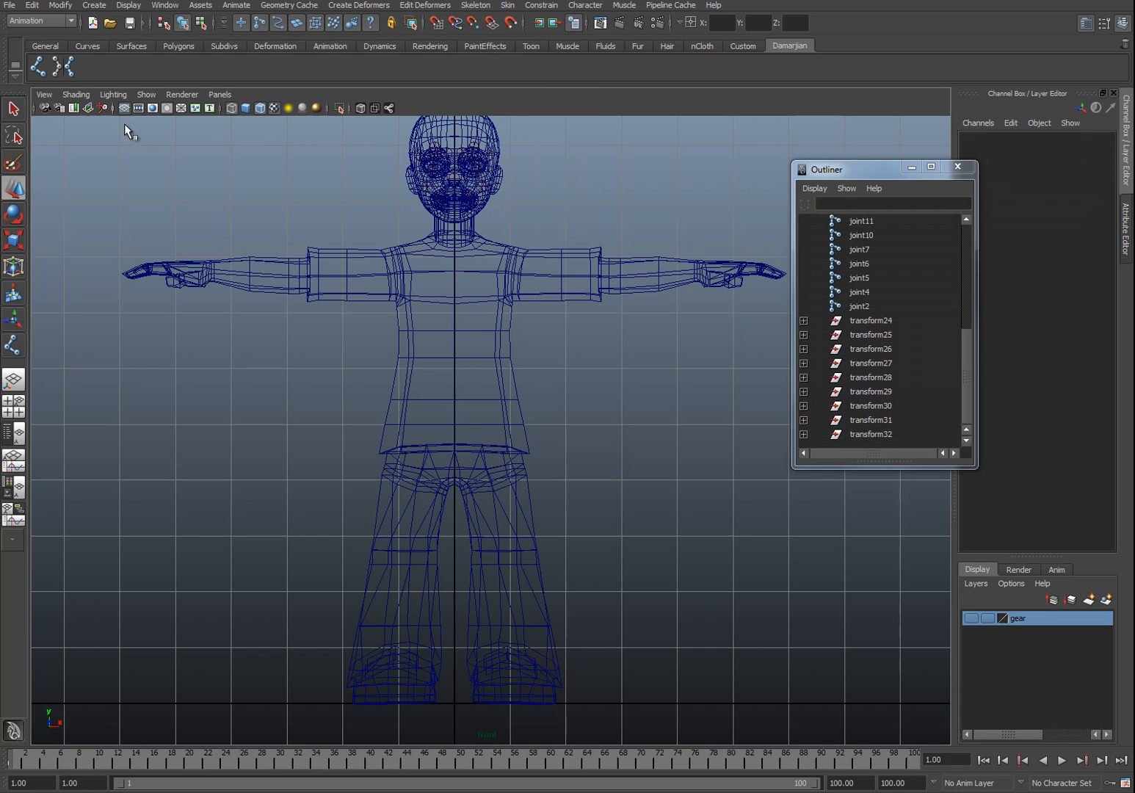
Step: Place a joint at the pelvis, rename it root, and move it up to Translate Y 5
{"action": "left_click", "coordinate": [42, 65]}
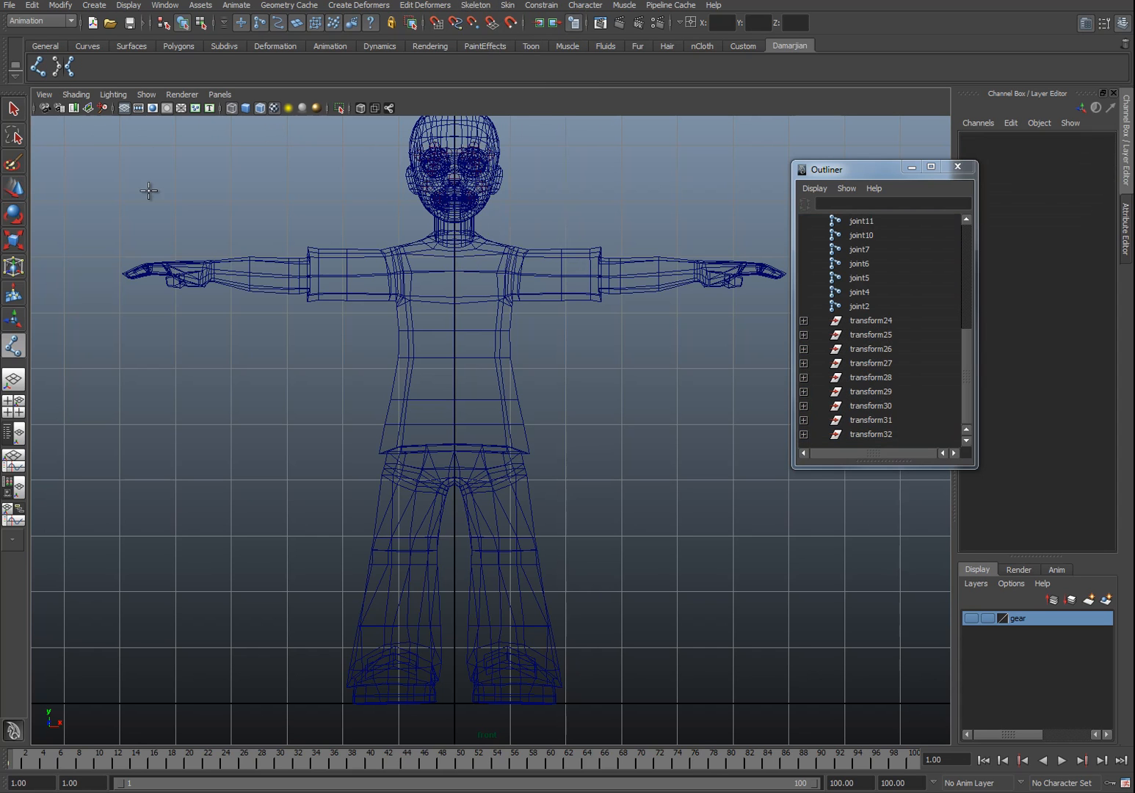
{"action": "left_click", "coordinate": [455, 459]}
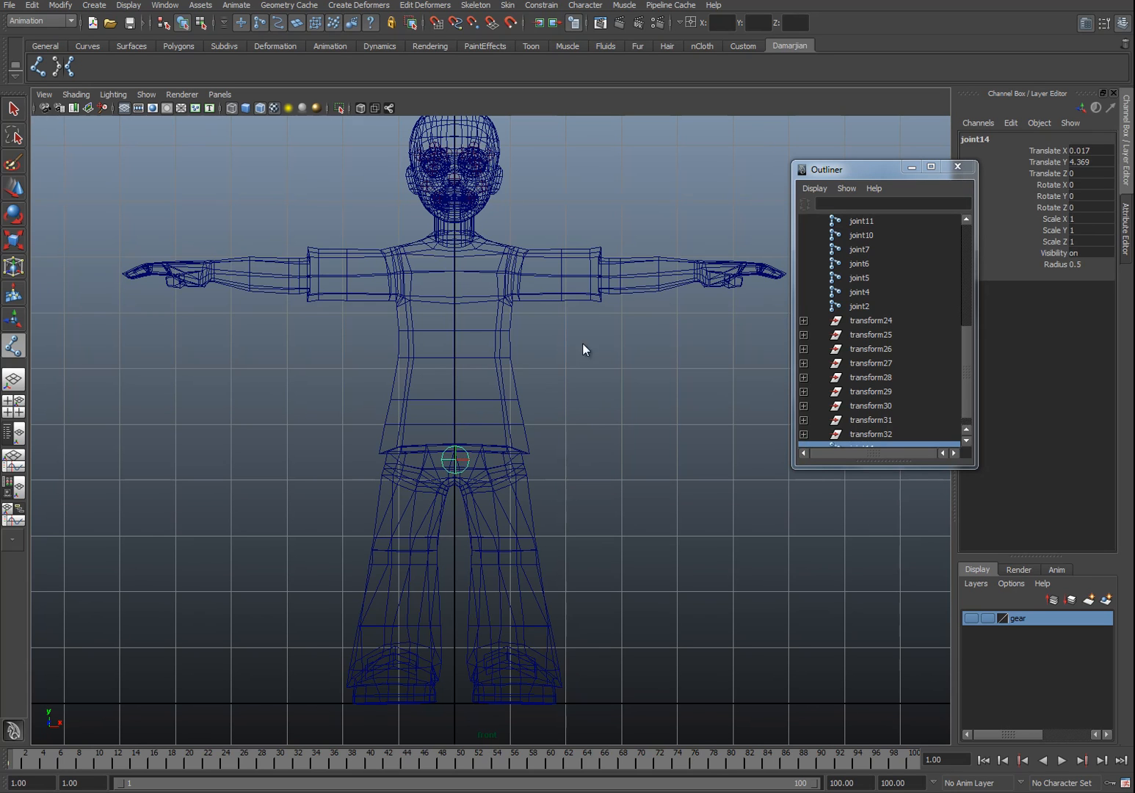
{"action": "left_click", "coordinate": [1024, 141]}
{"action": "type", "text": "root"}
{"action": "key", "text": "Return"}
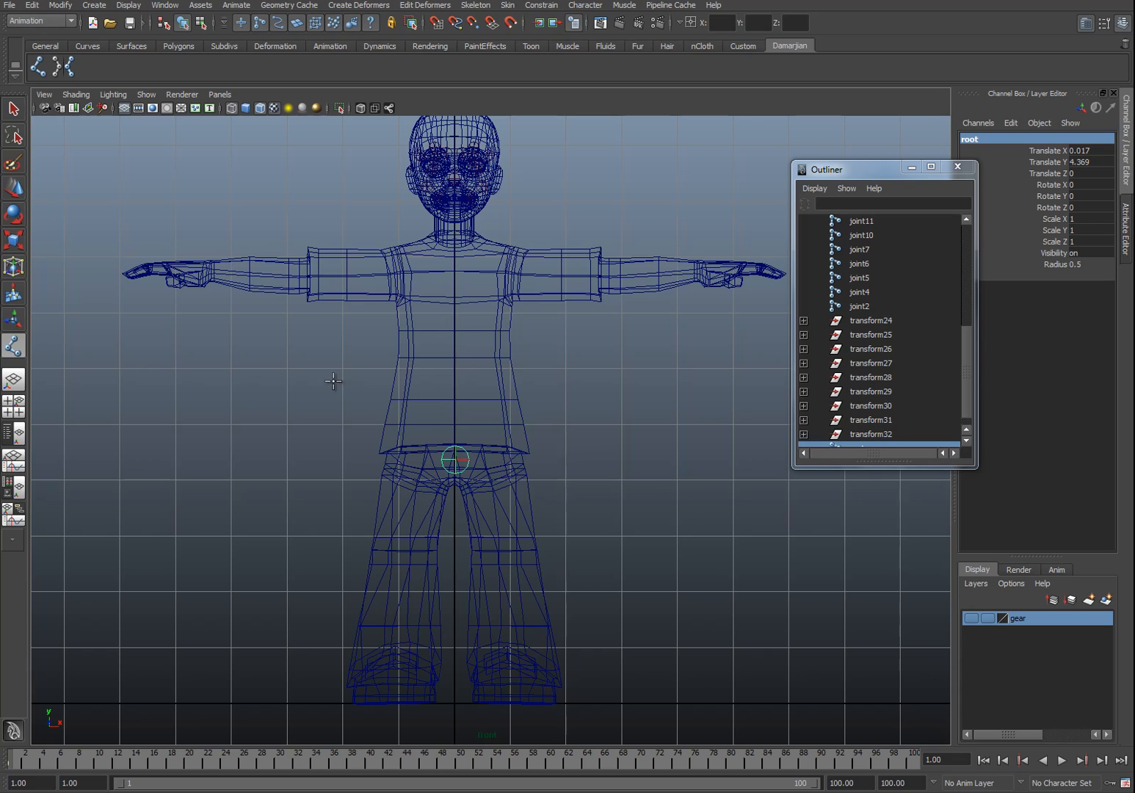
{"action": "key", "text": "w"}
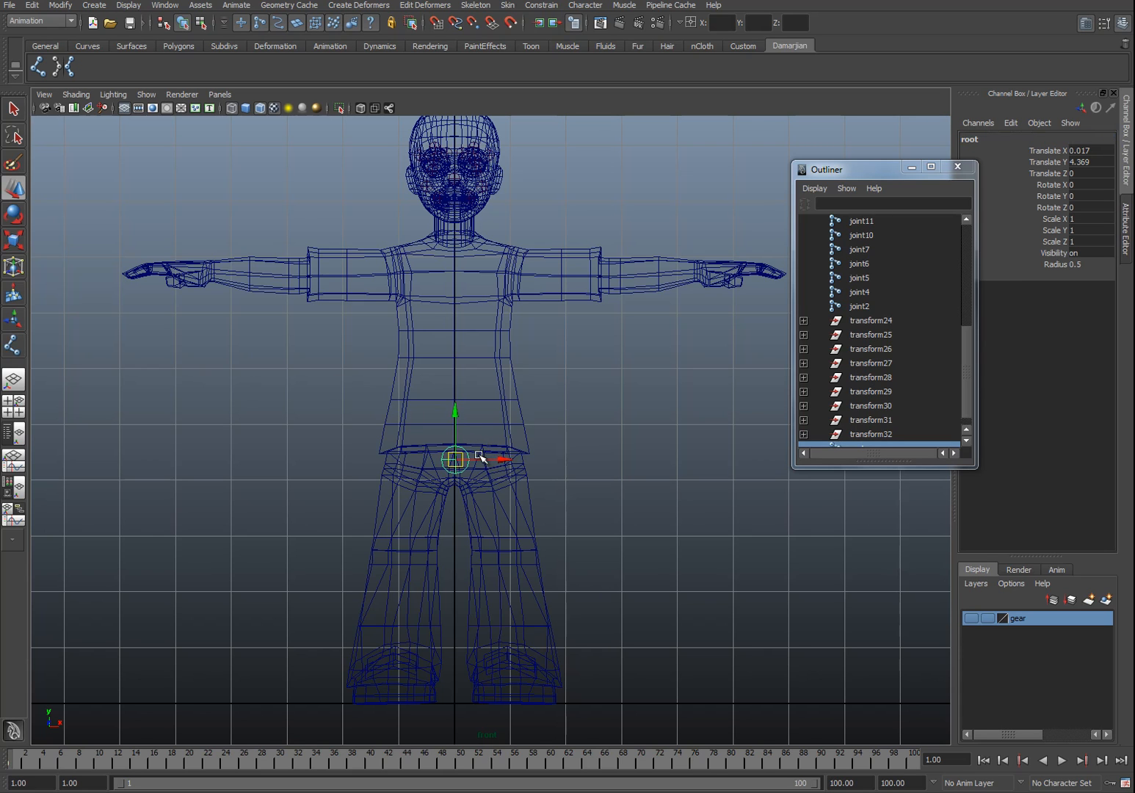
{"action": "mouse_move", "coordinate": [456, 462]}
{"action": "left_mouse_down"}
{"action": "mouse_move", "coordinate": [456, 474]}
{"action": "mouse_move", "coordinate": [456, 451]}
{"action": "left_mouse_up"}
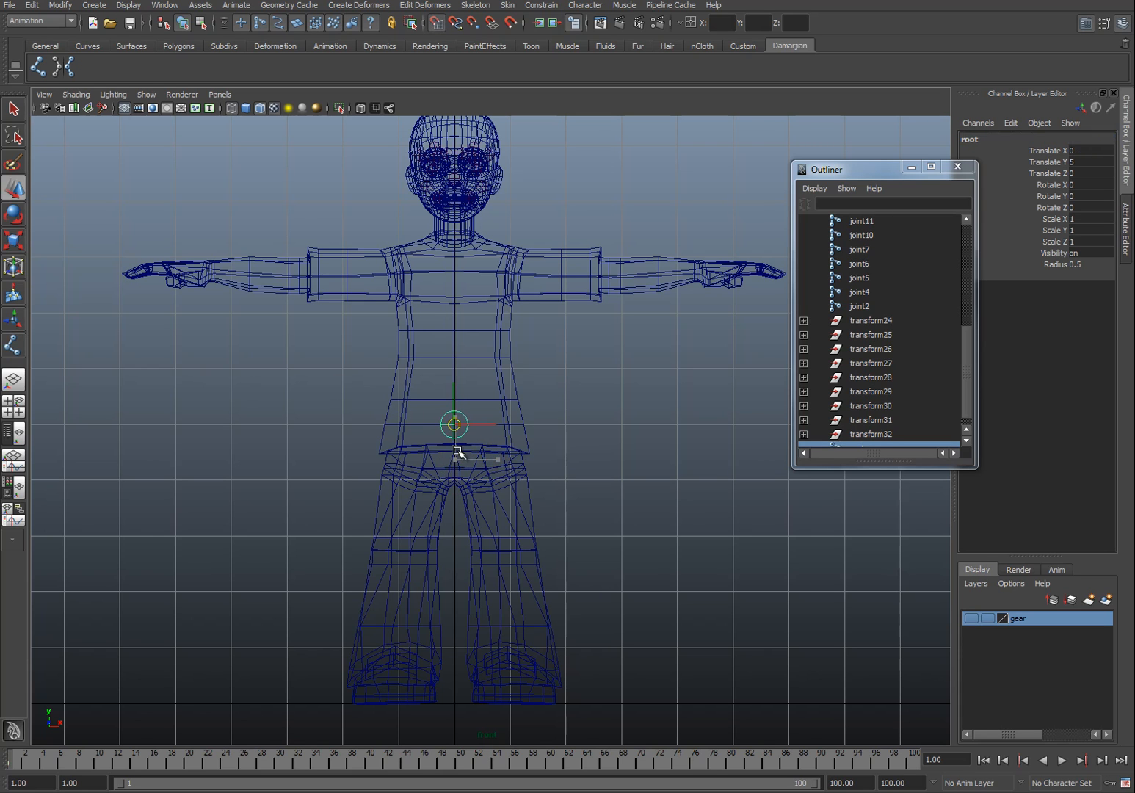
Step: Draw a five-joint leg chain down the character's left leg from hip through knee, ankle and ball to toe
{"action": "left_click_drag", "start_coordinate": [455, 377], "coordinate": [447, 415]}
{"action": "middle_click_drag", "start_coordinate": [474, 415], "coordinate": [393, 354], "text": "alt"}
{"action": "scroll", "coordinate": [380, 335], "scroll_direction": "up", "scroll_amount": 1}
{"action": "key", "text": "y"}
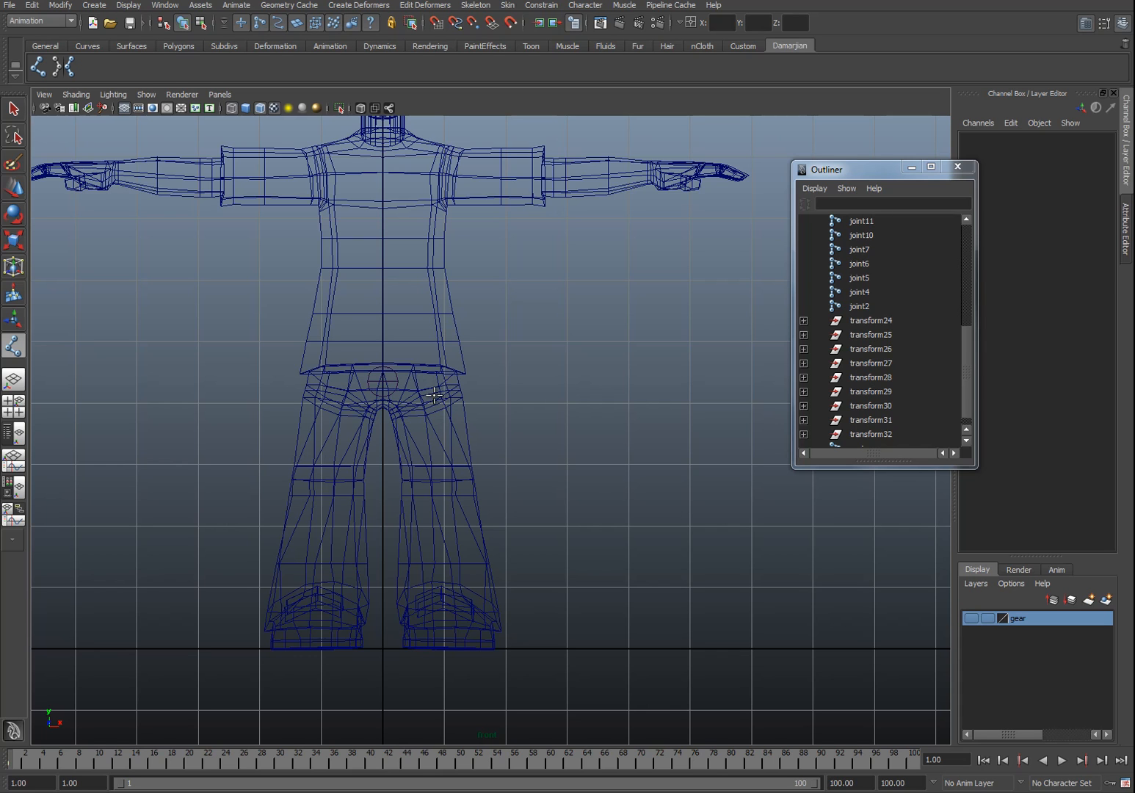
{"action": "left_click", "coordinate": [434, 395]}
{"action": "left_click", "coordinate": [435, 482]}
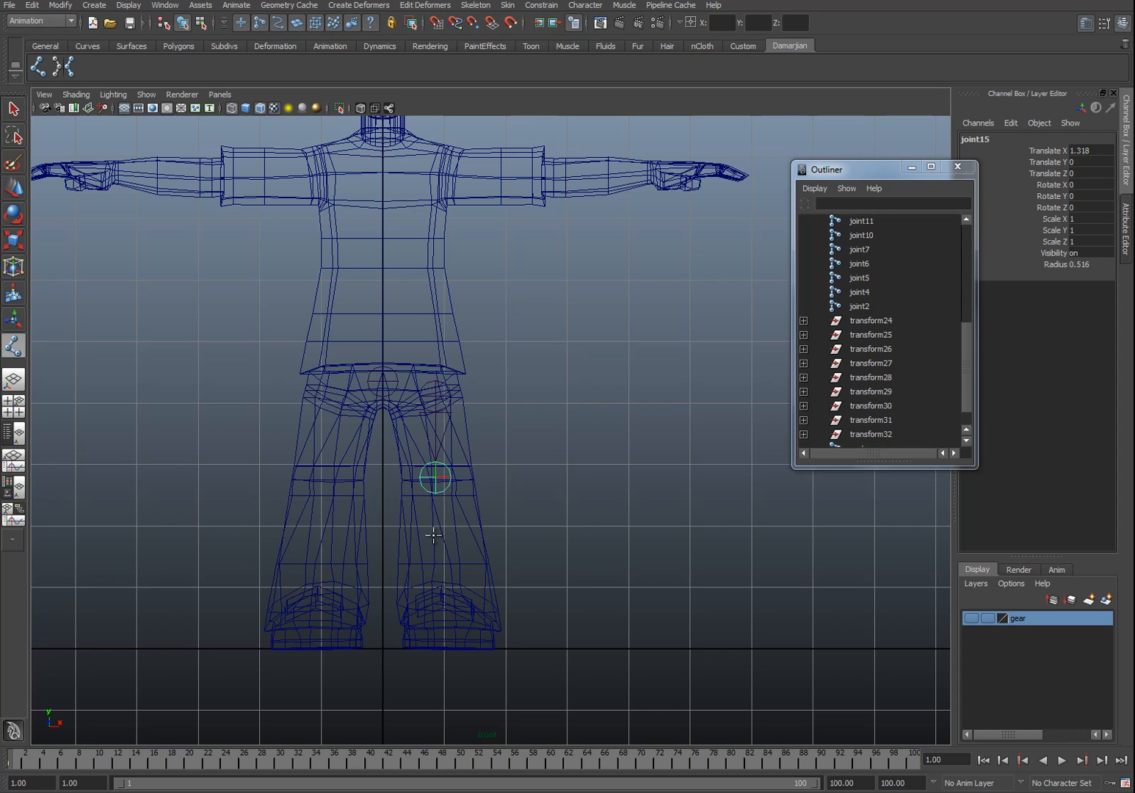
{"action": "left_click", "coordinate": [439, 580]}
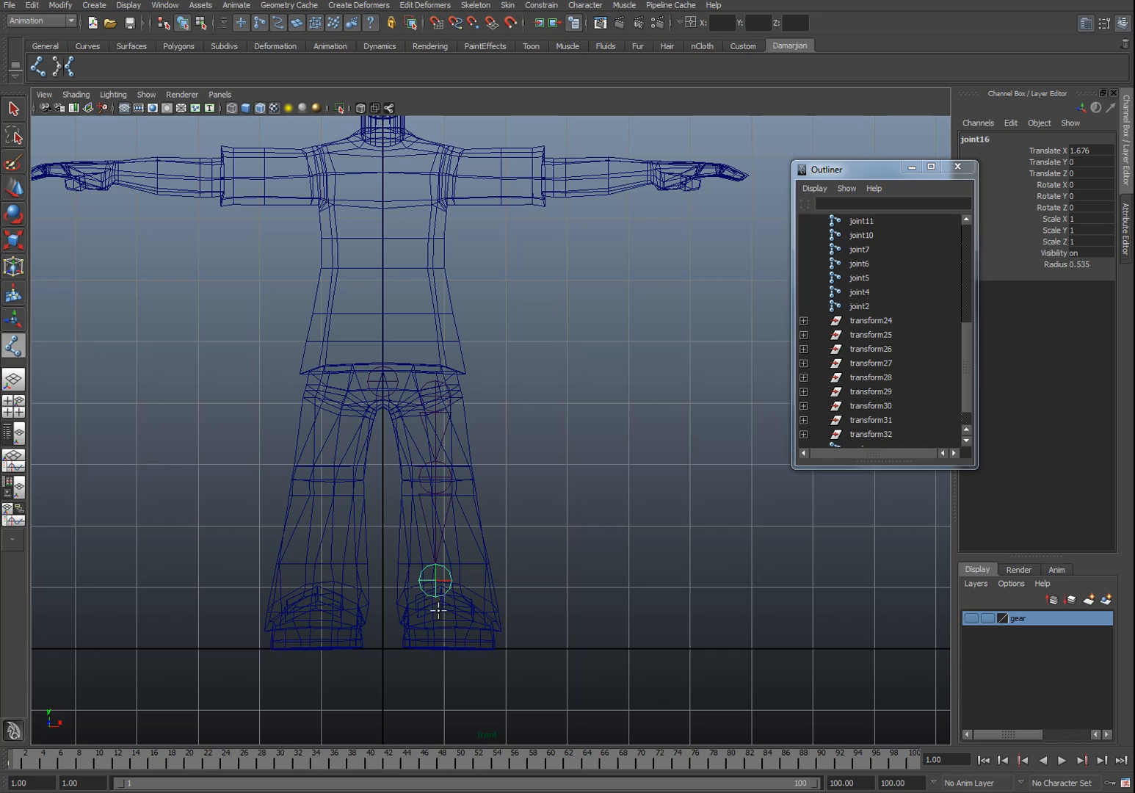
{"action": "left_click", "coordinate": [436, 618]}
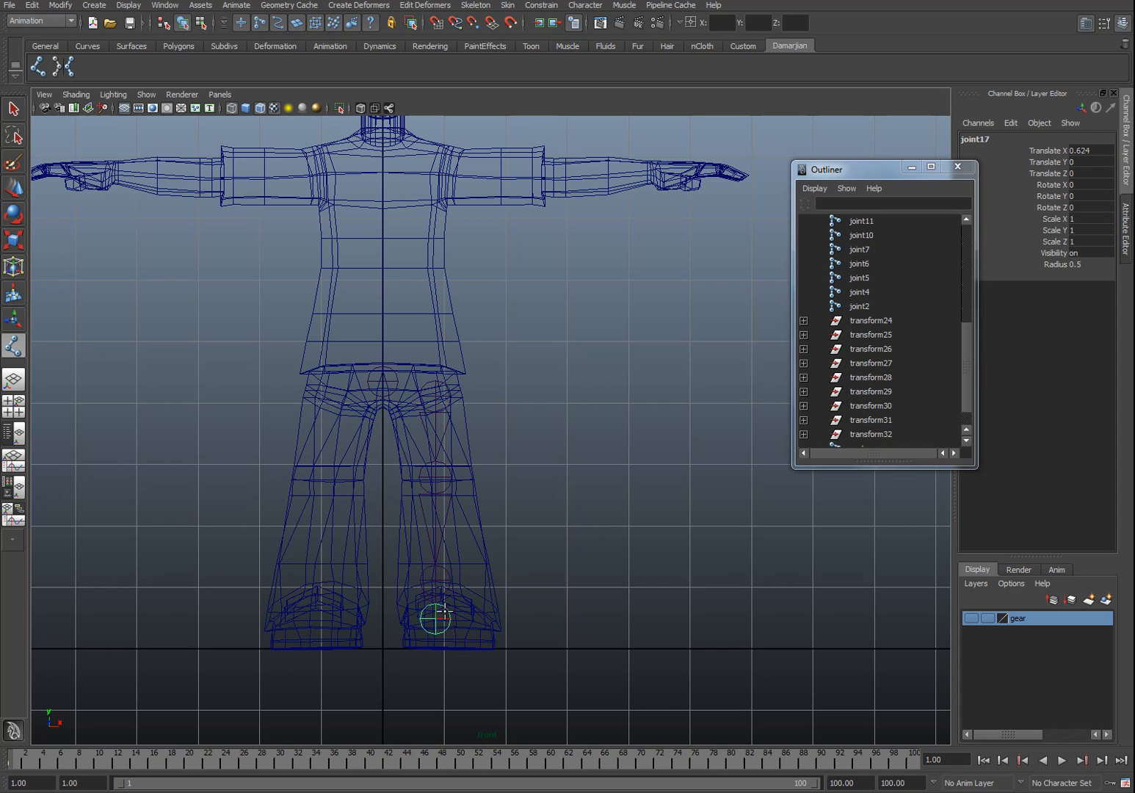
{"action": "left_click", "coordinate": [437, 649]}
Step: Parent the leg chain's hip joint under the root joint
{"action": "key", "text": "w"}
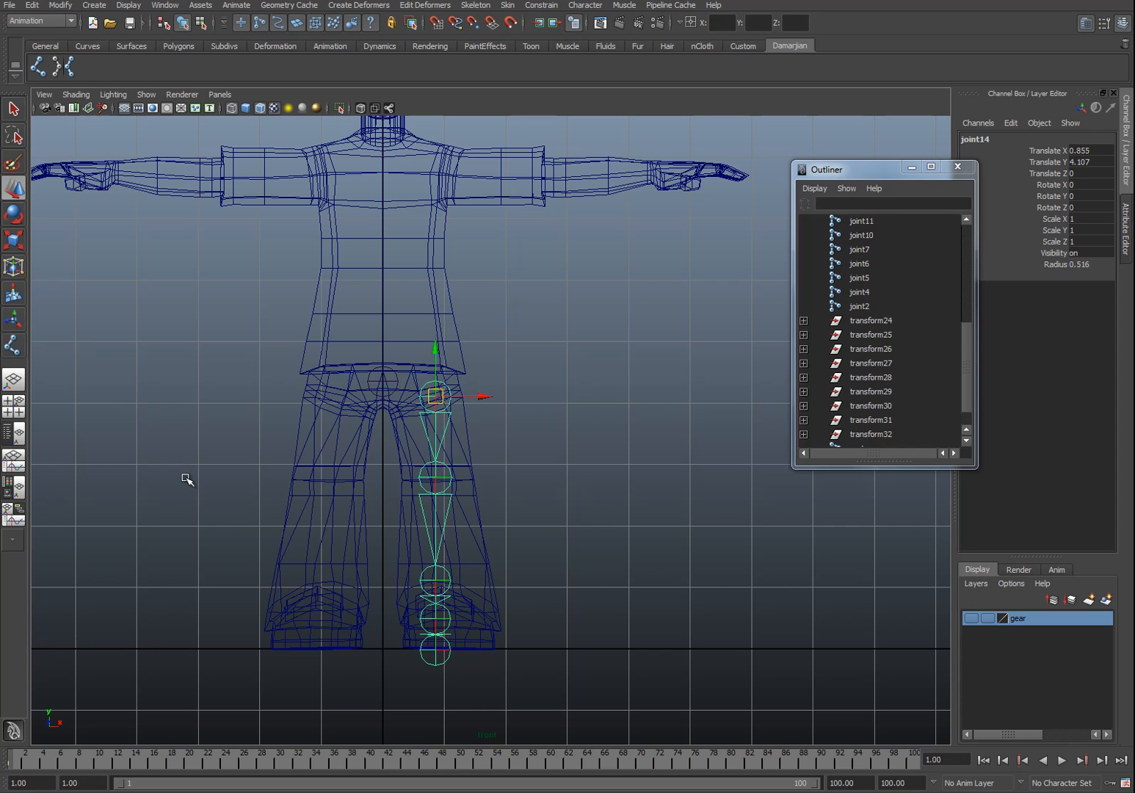
{"action": "left_click", "coordinate": [488, 404]}
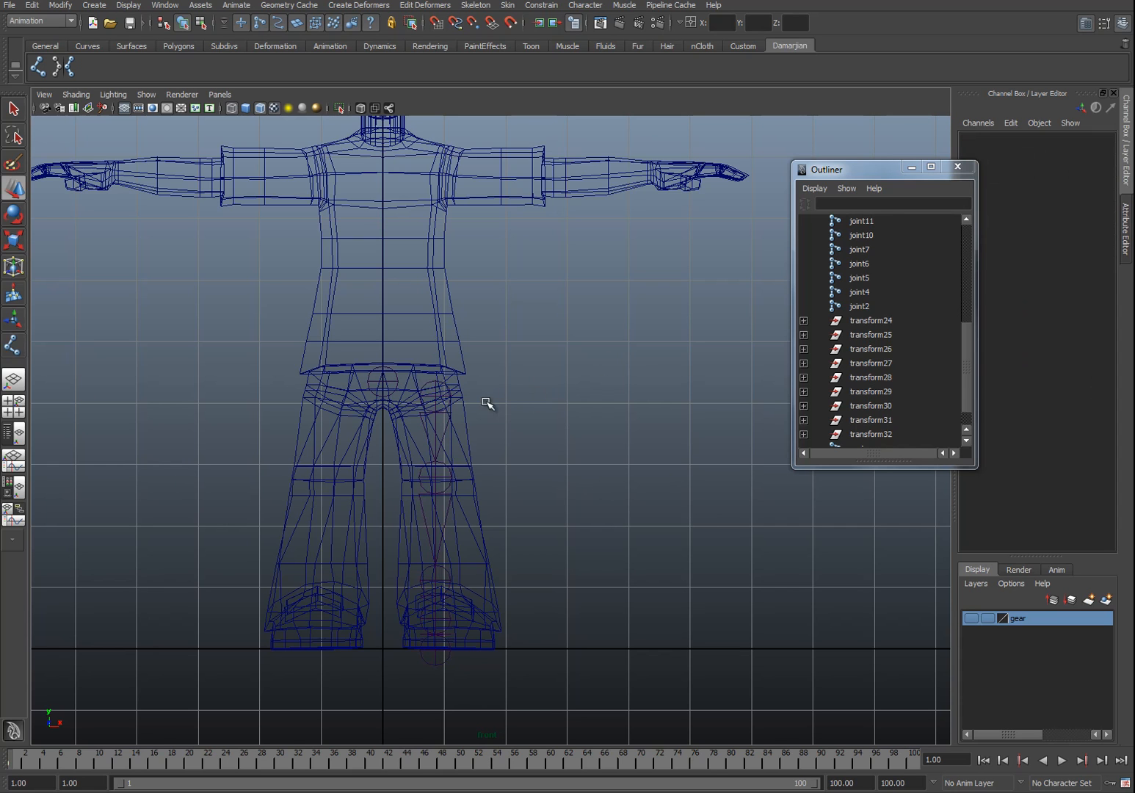
{"action": "left_click", "coordinate": [433, 396]}
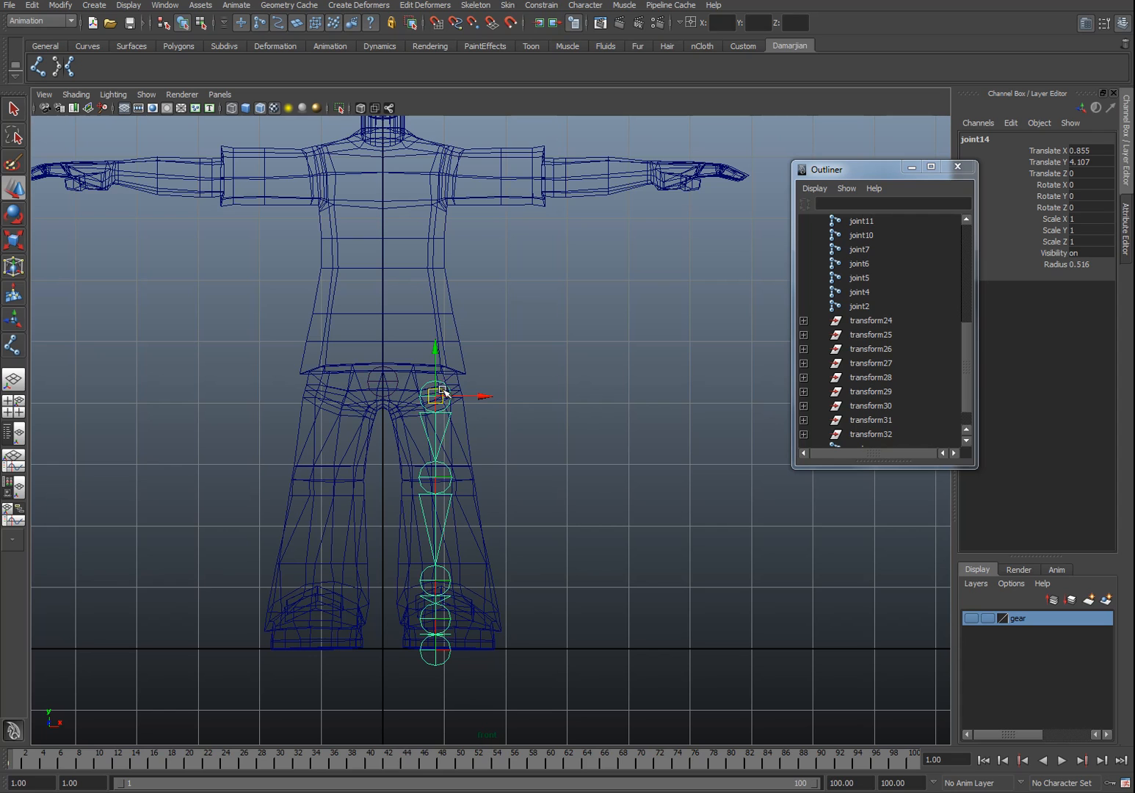
{"action": "left_click", "coordinate": [397, 382], "text": "shift"}
{"action": "key", "text": "p"}
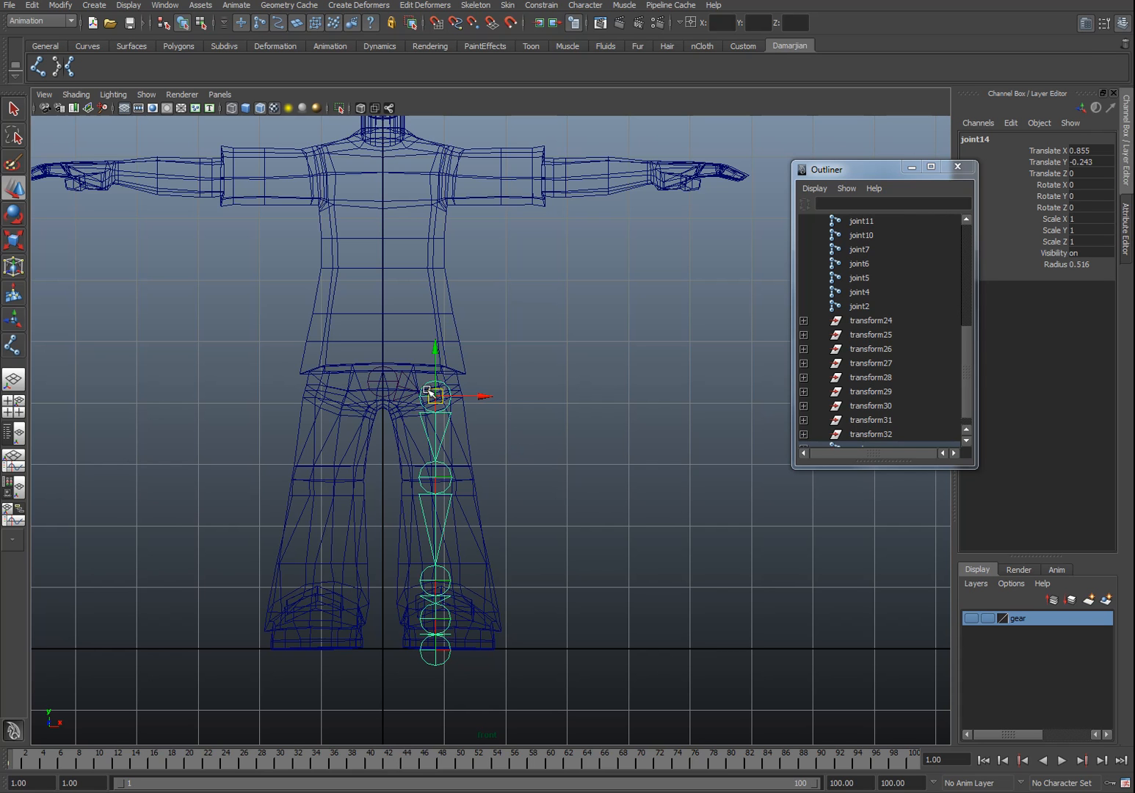
Step: Raise the joint at the tip of the foot slightly, about 0.47 units in Y
{"action": "key", "text": "space"}
{"action": "left_click_drag", "start_coordinate": [461, 440], "coordinate": [392, 358]}
{"action": "middle_click_drag", "start_coordinate": [393, 358], "coordinate": [376, 232], "text": "alt"}
{"action": "left_click_drag", "start_coordinate": [376, 232], "coordinate": [428, 410], "text": "alt"}
{"action": "right_click_drag", "start_coordinate": [428, 411], "coordinate": [454, 438], "text": "alt"}
{"action": "left_click_drag", "start_coordinate": [453, 439], "coordinate": [478, 474], "text": "alt"}
{"action": "left_click", "coordinate": [403, 459]}
{"action": "left_click", "coordinate": [421, 457]}
{"action": "left_click_drag", "start_coordinate": [468, 352], "coordinate": [512, 362], "text": "alt"}
{"action": "middle_click_drag", "start_coordinate": [498, 397], "coordinate": [474, 324], "text": "alt"}
{"action": "left_click", "coordinate": [477, 431]}
{"action": "left_click_drag", "start_coordinate": [481, 435], "coordinate": [388, 465], "text": "alt"}
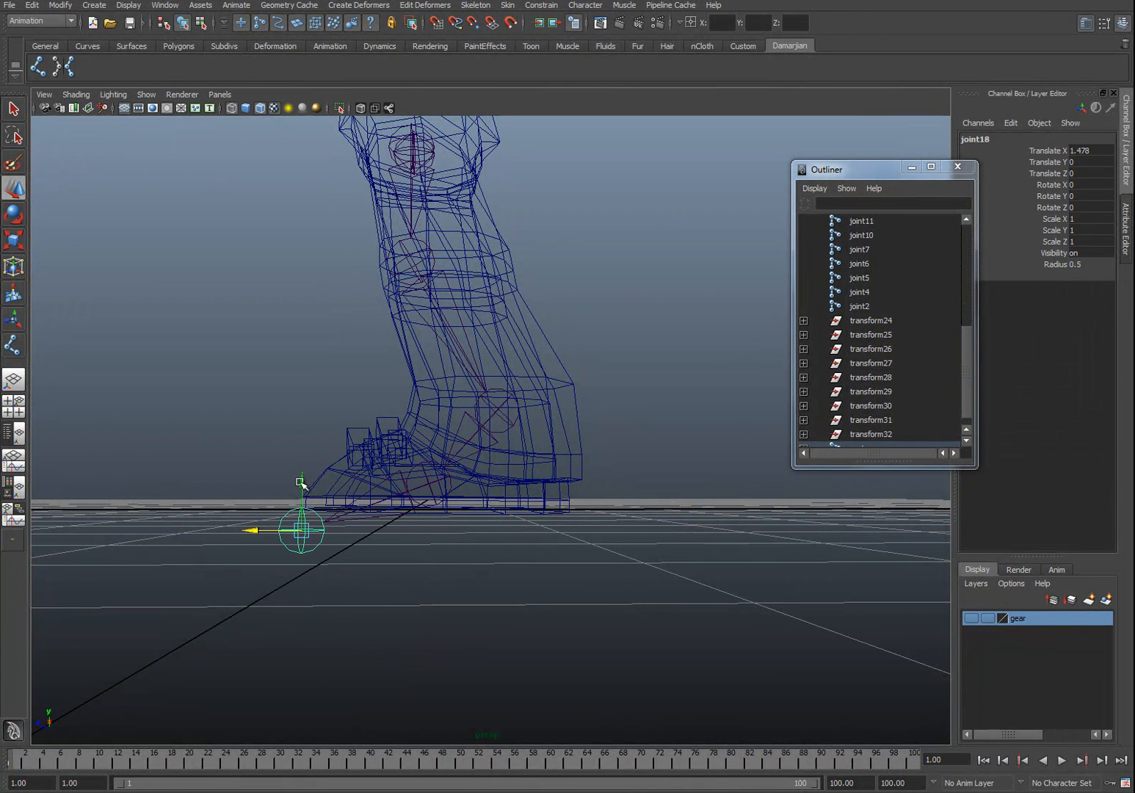
{"action": "left_click_drag", "start_coordinate": [301, 483], "coordinate": [314, 436]}
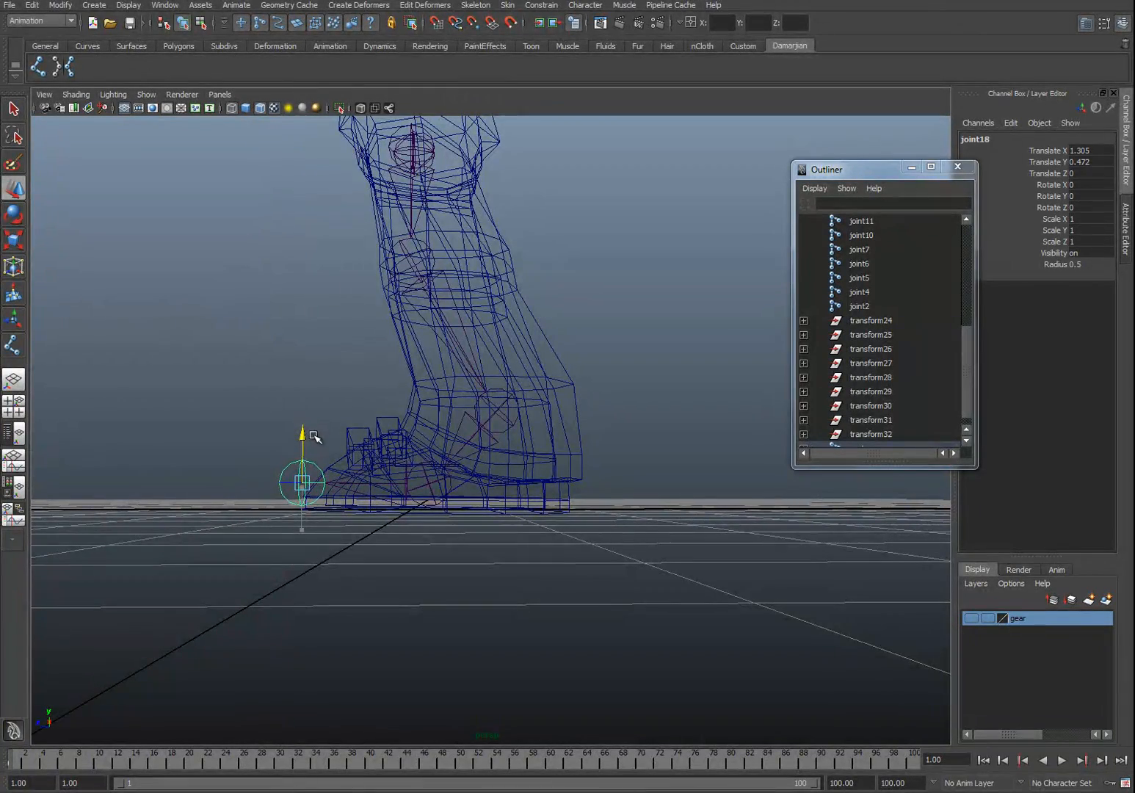
Step: Mirror the L_Hip chain across YZ with Behavior, replacing L_ with R_ in the names
{"action": "left_click_drag", "start_coordinate": [290, 462], "coordinate": [443, 412], "text": "alt"}
{"action": "left_click", "coordinate": [411, 331]}
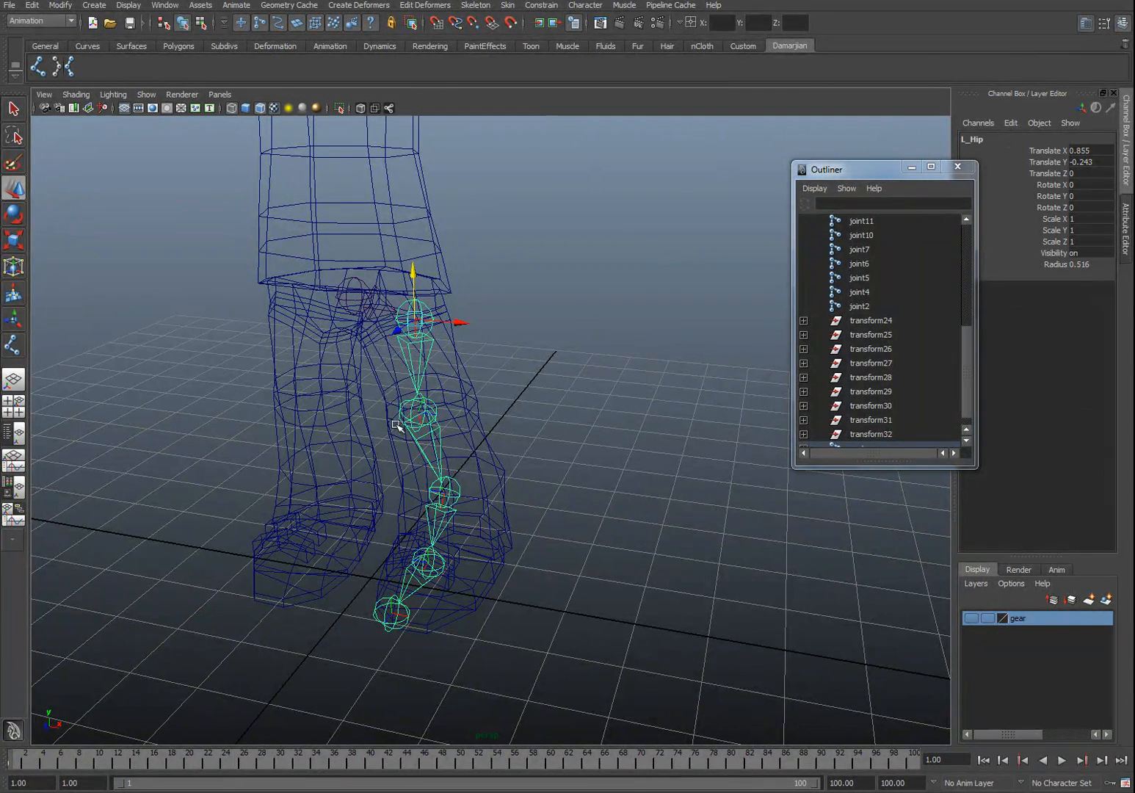
{"action": "left_click", "coordinate": [416, 426]}
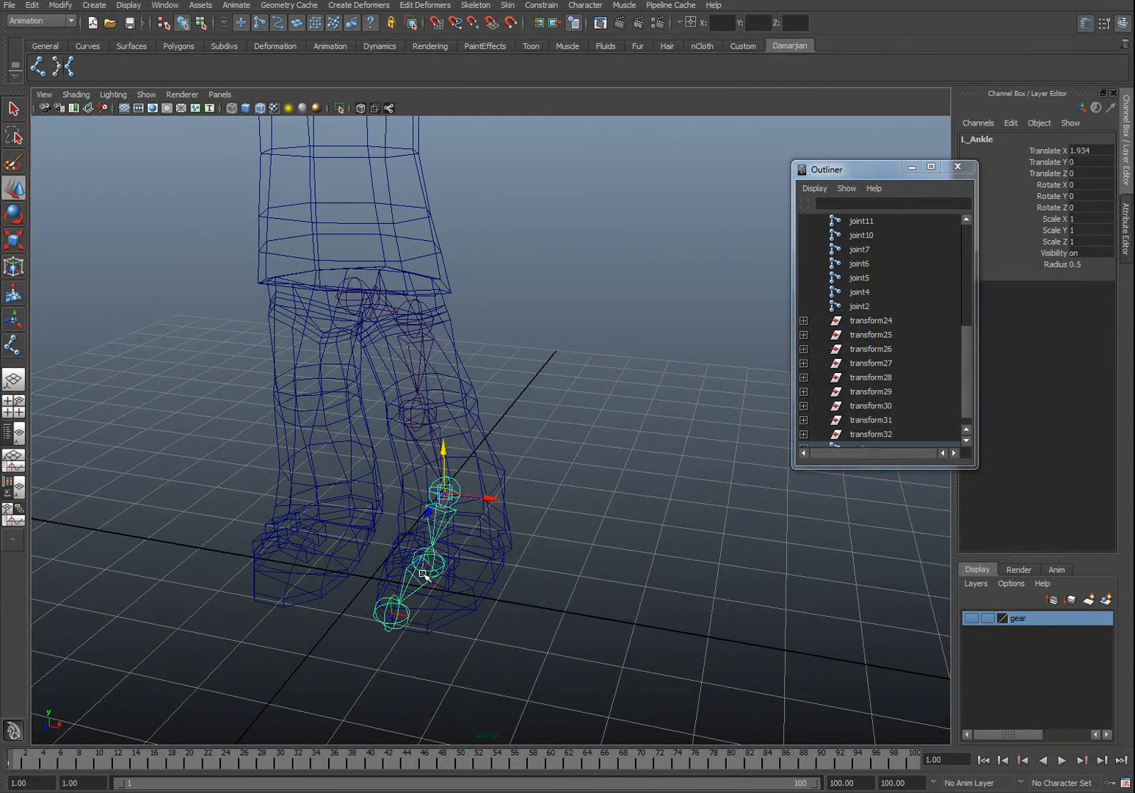
{"action": "left_click", "coordinate": [411, 312]}
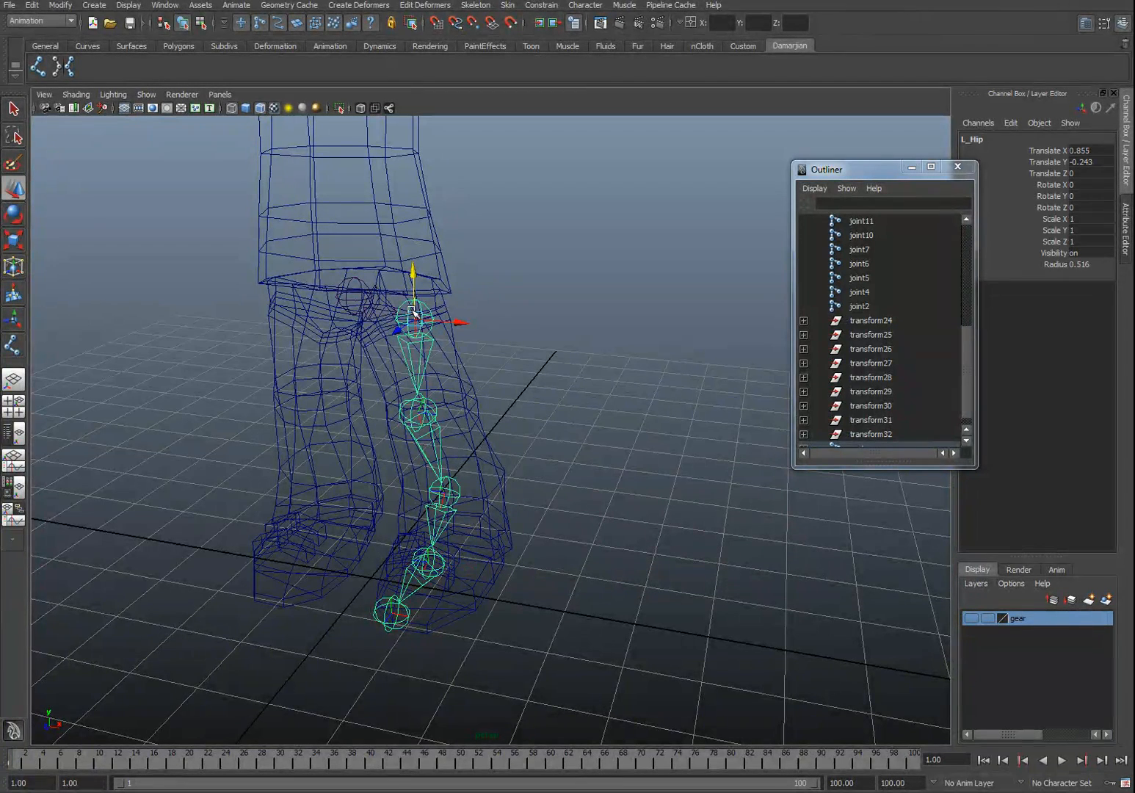
{"action": "left_click", "coordinate": [69, 66]}
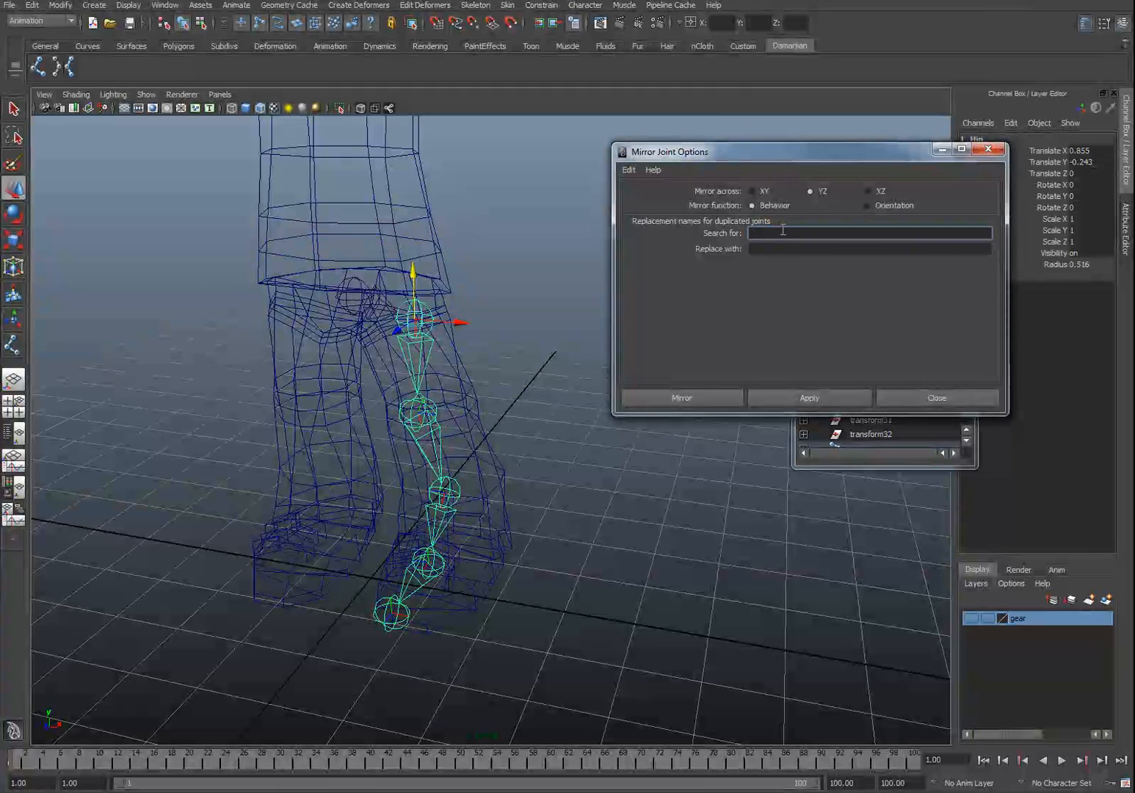
{"action": "key", "text": "Tab"}
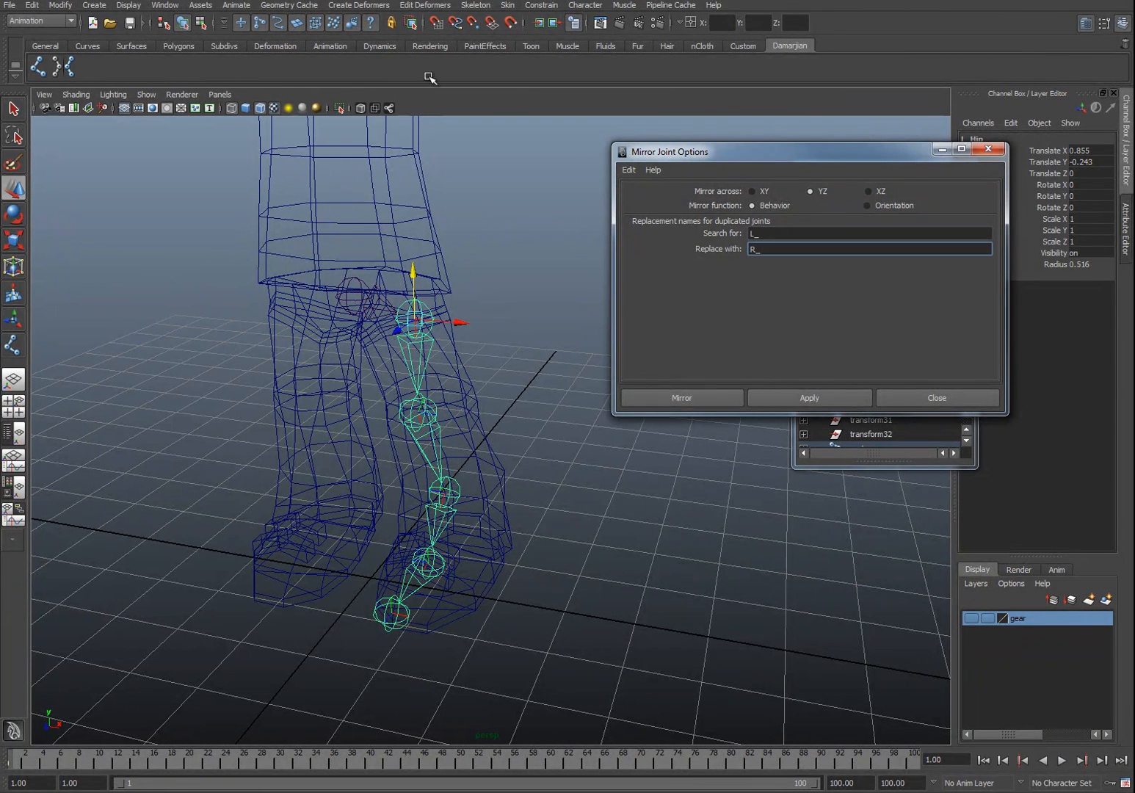
{"action": "left_click", "coordinate": [803, 397]}
Step: Lower the root joint to about Translate Y 4.35
{"action": "left_click_drag", "start_coordinate": [406, 369], "coordinate": [361, 353], "text": "alt"}
{"action": "key", "text": "space"}
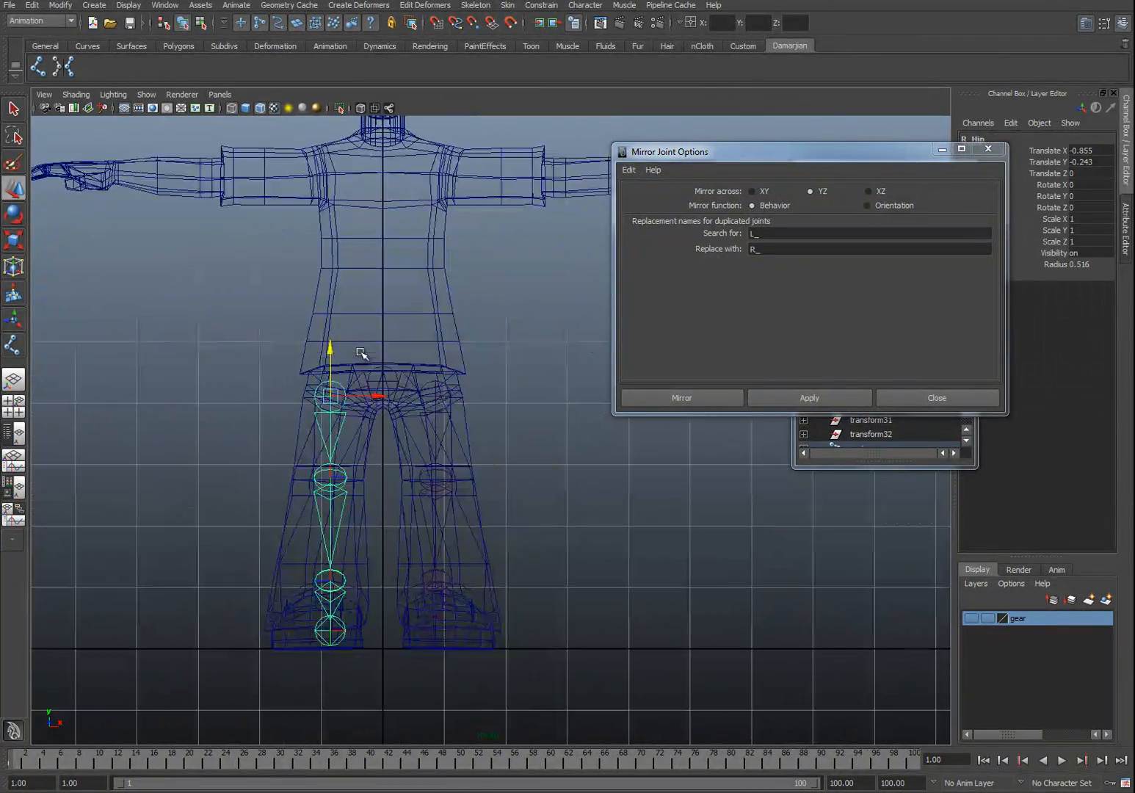
{"action": "middle_click_drag", "start_coordinate": [409, 494], "coordinate": [435, 446], "text": "alt"}
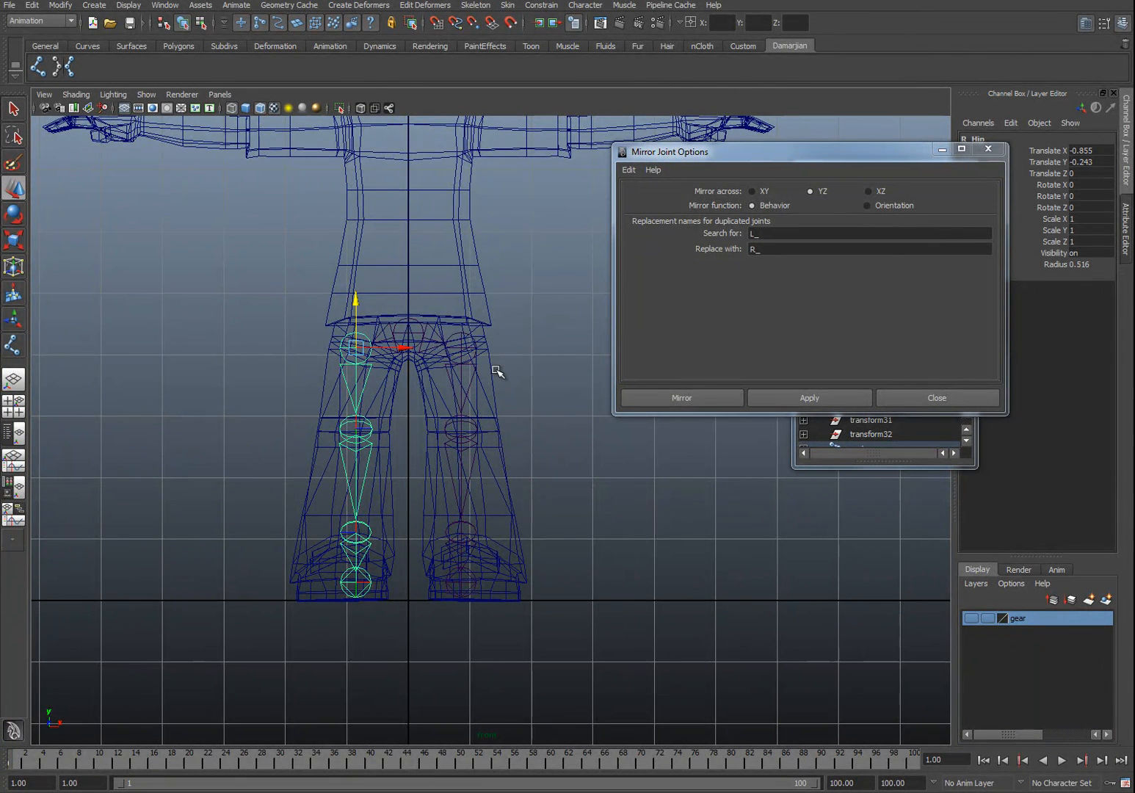
{"action": "scroll", "coordinate": [496, 372], "scroll_direction": "up", "scroll_amount": 1}
{"action": "left_click", "coordinate": [403, 322]}
{"action": "middle_click_drag", "start_coordinate": [441, 327], "coordinate": [450, 405], "text": "alt"}
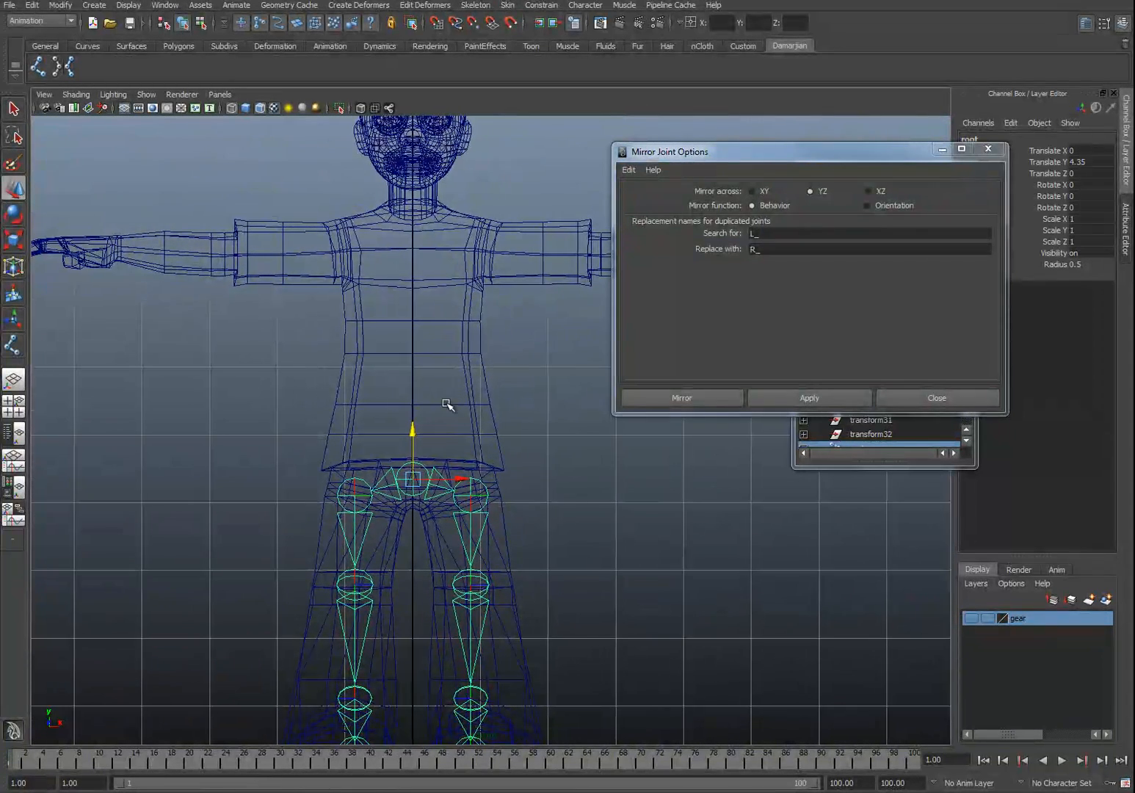
Step: Place a new joint in the lower torso above the root with the Joint tool
{"action": "left_click", "coordinate": [37, 67]}
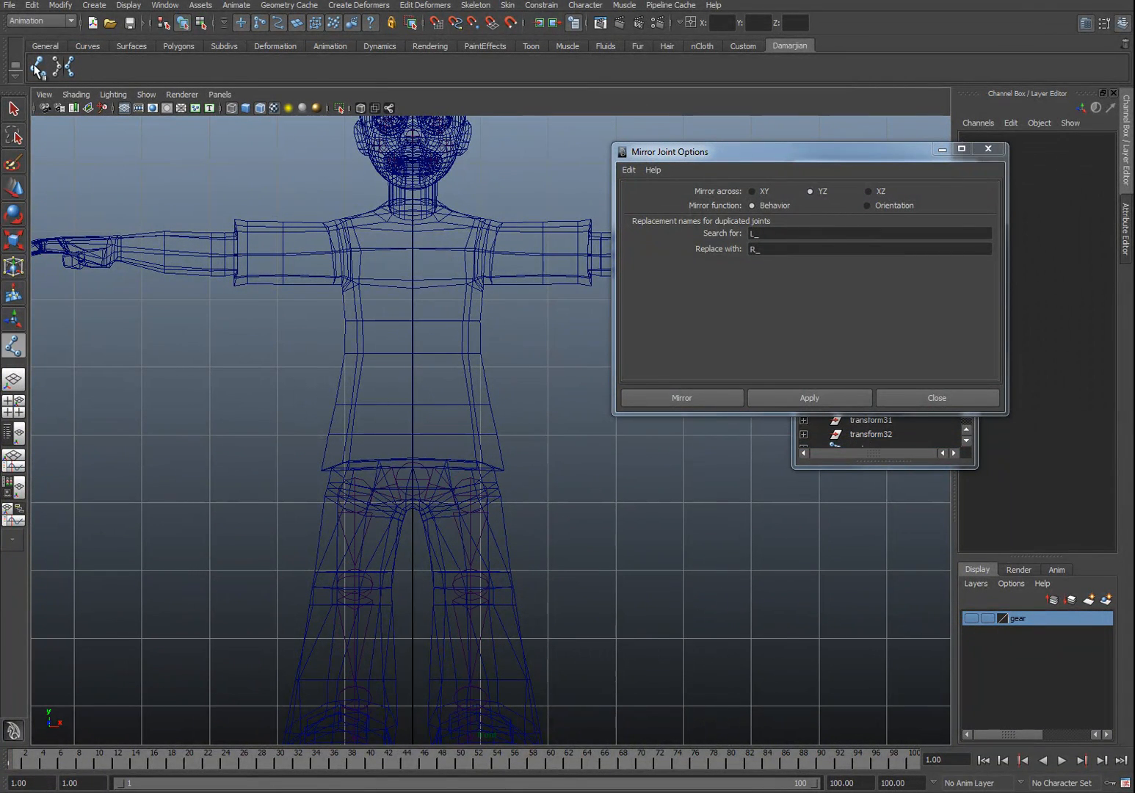
{"action": "left_click", "coordinate": [414, 403]}
{"action": "scroll", "coordinate": [415, 405], "scroll_direction": "up", "scroll_amount": 3}
{"action": "middle_click_drag", "start_coordinate": [419, 412], "coordinate": [418, 316], "text": "alt"}
{"action": "middle_click_drag", "start_coordinate": [372, 436], "coordinate": [364, 389], "text": "alt"}
{"action": "scroll", "coordinate": [441, 473], "scroll_direction": "up", "scroll_amount": 2}
{"action": "middle_click_drag", "start_coordinate": [502, 506], "coordinate": [483, 454], "text": "alt"}
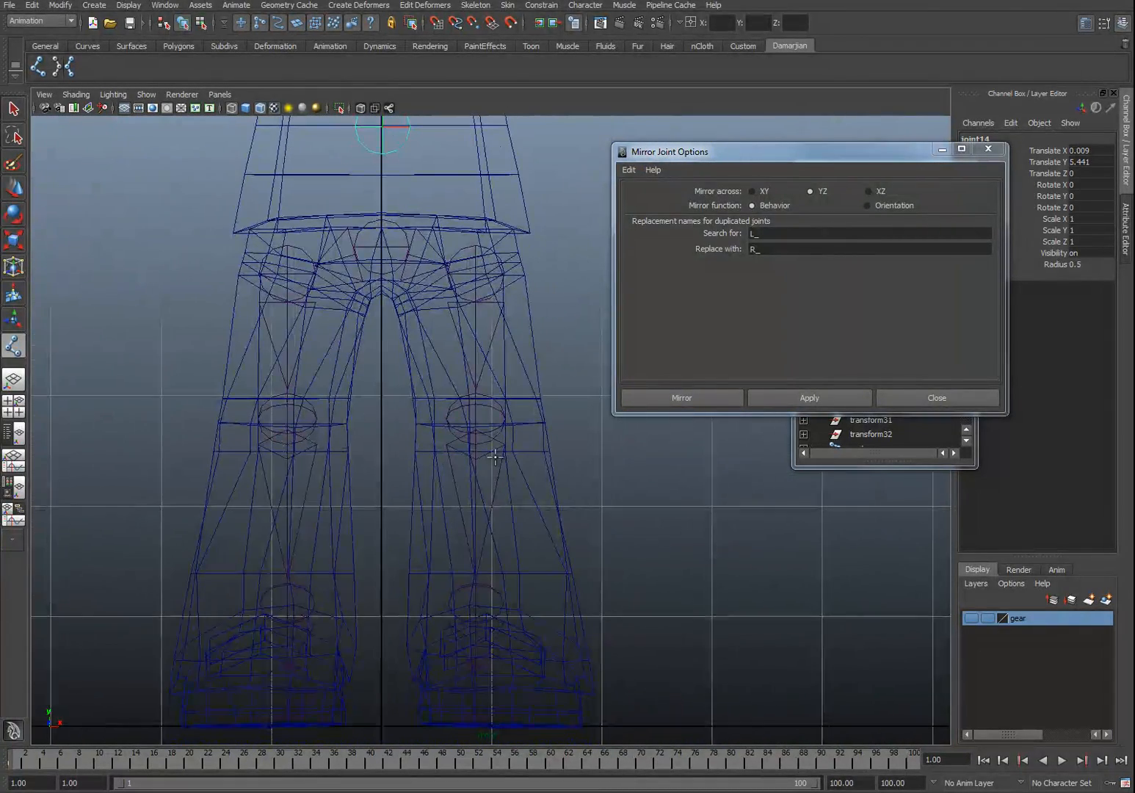
Step: Lower the R_knee joint slightly, to about Translate X -1.376, to line up with the left knee
{"action": "key", "text": "w"}
{"action": "left_click", "coordinate": [491, 412]}
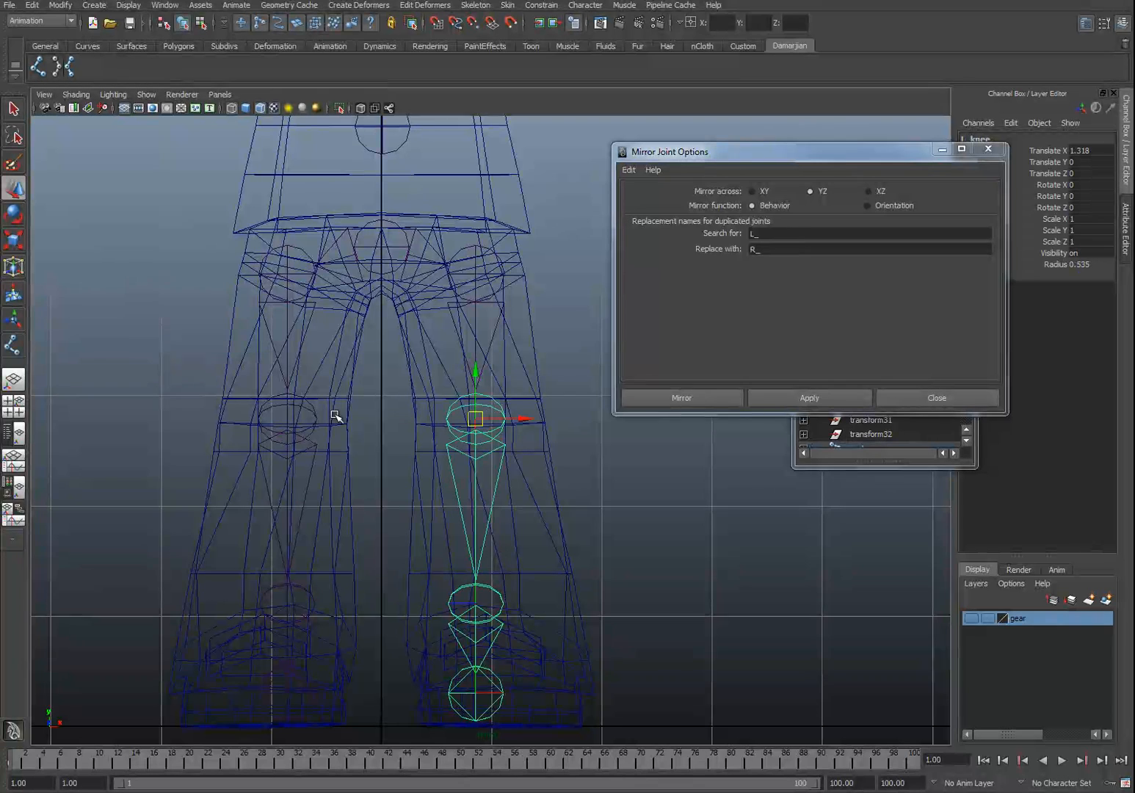
{"action": "left_click", "coordinate": [306, 405], "text": "shift"}
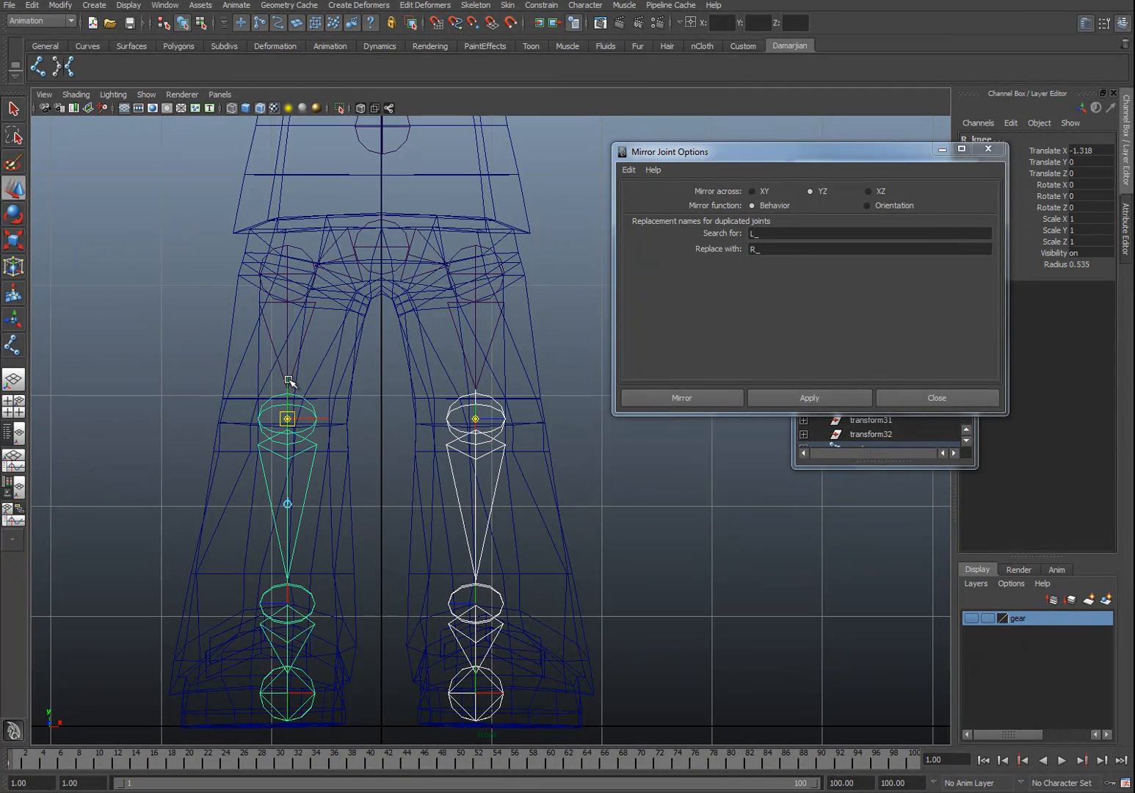
{"action": "left_click_drag", "start_coordinate": [289, 380], "coordinate": [289, 389]}
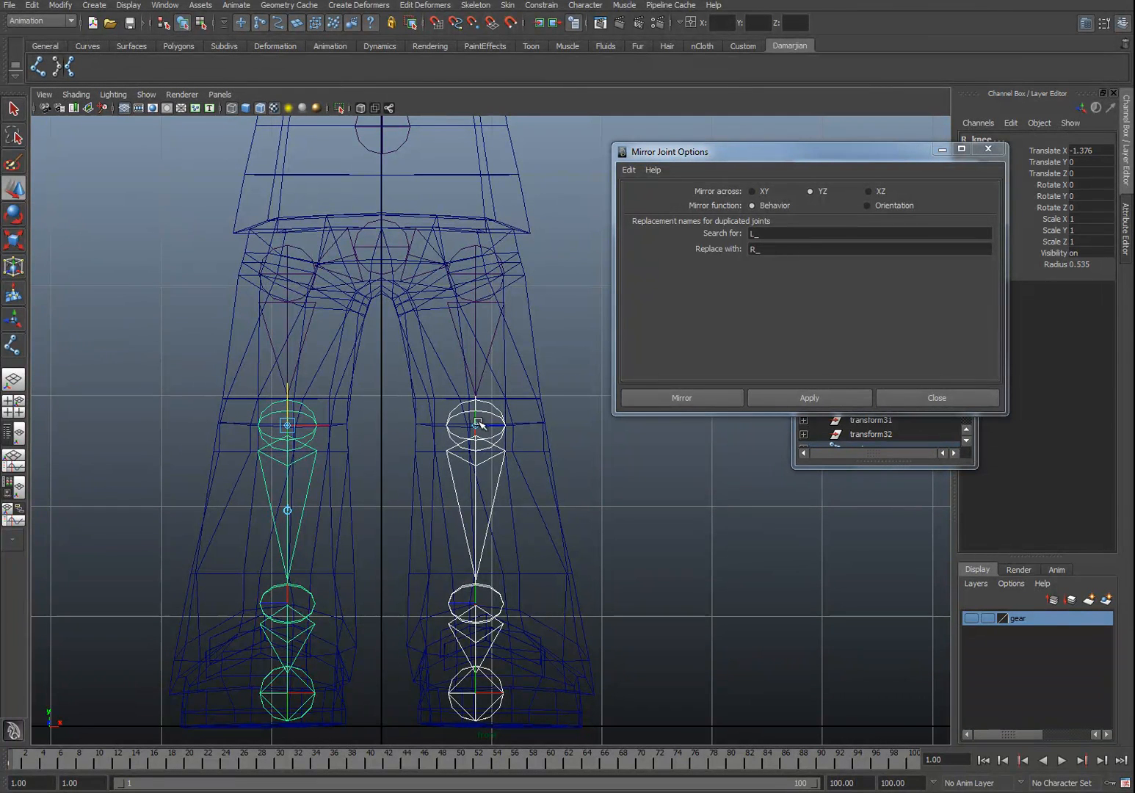
Step: Select the pants mesh's edge loop at knee height and adjust it with the Scale tool
{"action": "left_click", "coordinate": [528, 425]}
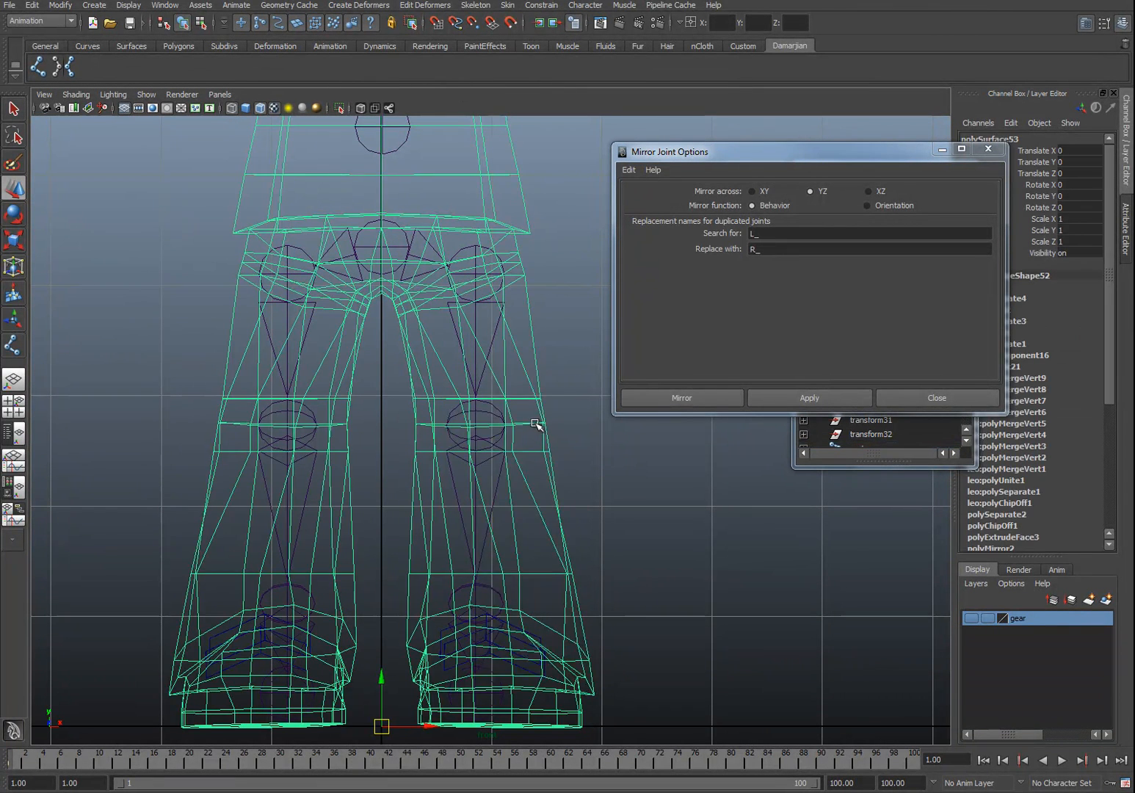
{"action": "left_click", "coordinate": [530, 385]}
{"action": "left_click", "coordinate": [448, 425]}
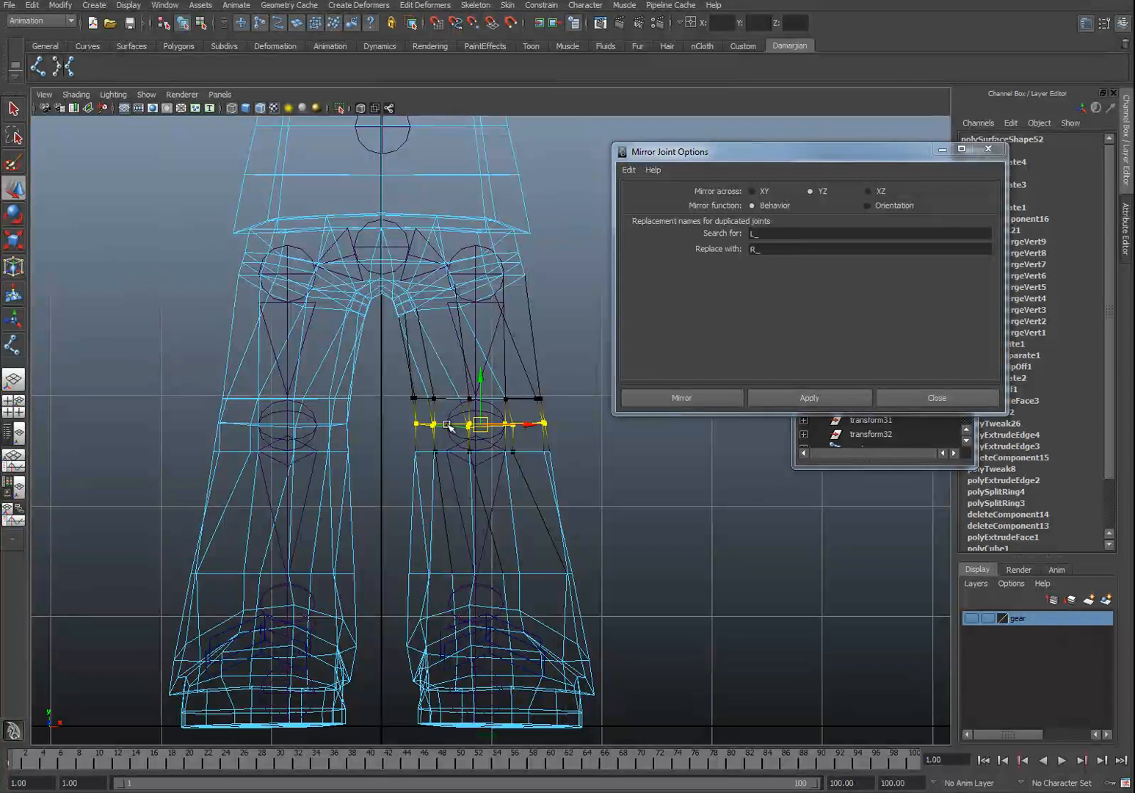
{"action": "left_click", "coordinate": [307, 424]}
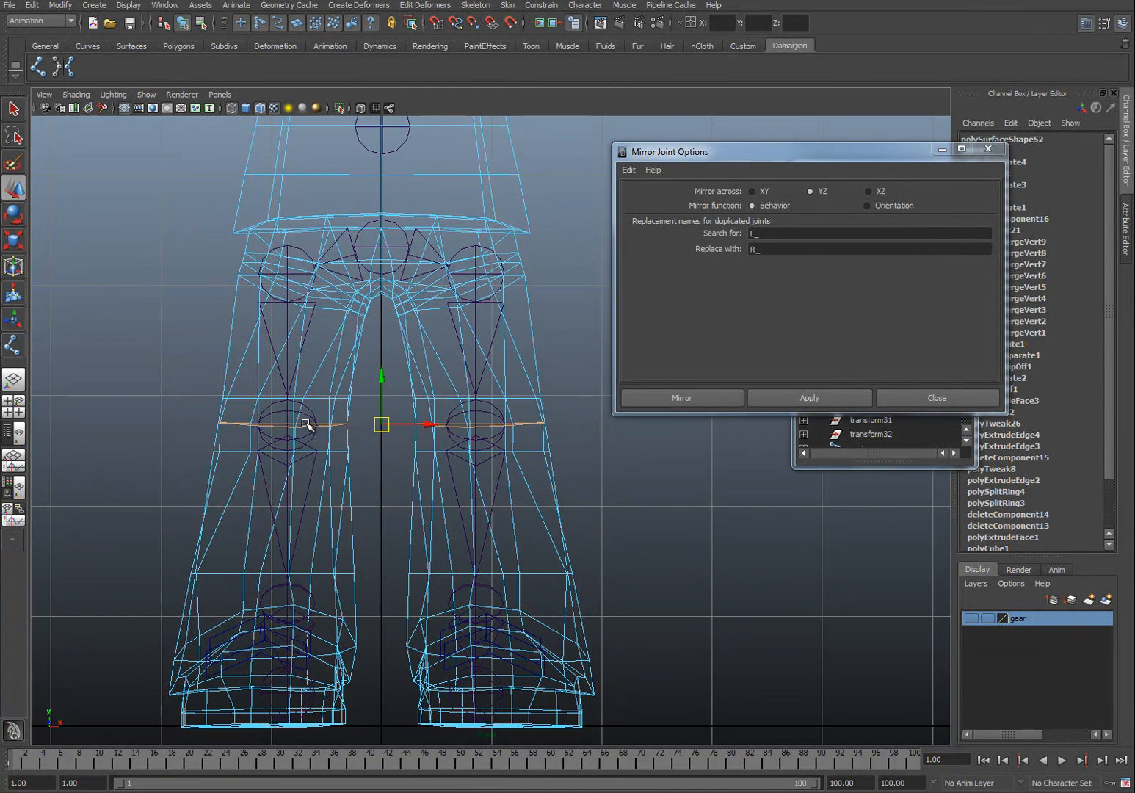
{"action": "key", "text": "r"}
{"action": "left_click_drag", "start_coordinate": [381, 360], "coordinate": [366, 421]}
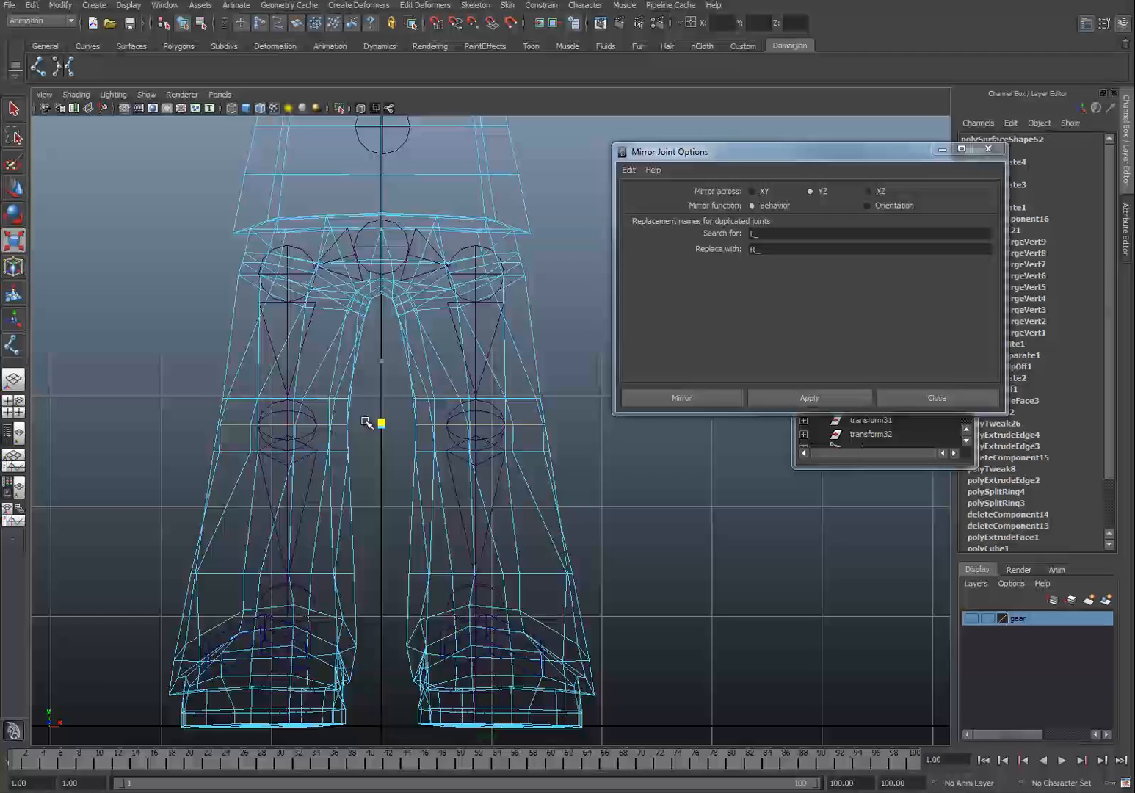
Step: Add a joint in the mid torso, continuing the spine chain from the lower torso joint
{"action": "middle_click_drag", "start_coordinate": [389, 294], "coordinate": [363, 437], "text": "alt"}
{"action": "right_click_drag", "start_coordinate": [422, 407], "coordinate": [530, 384]}
{"action": "left_click", "coordinate": [378, 292]}
{"action": "middle_click_drag", "start_coordinate": [379, 291], "coordinate": [463, 478], "text": "alt"}
{"action": "left_click", "coordinate": [463, 473]}
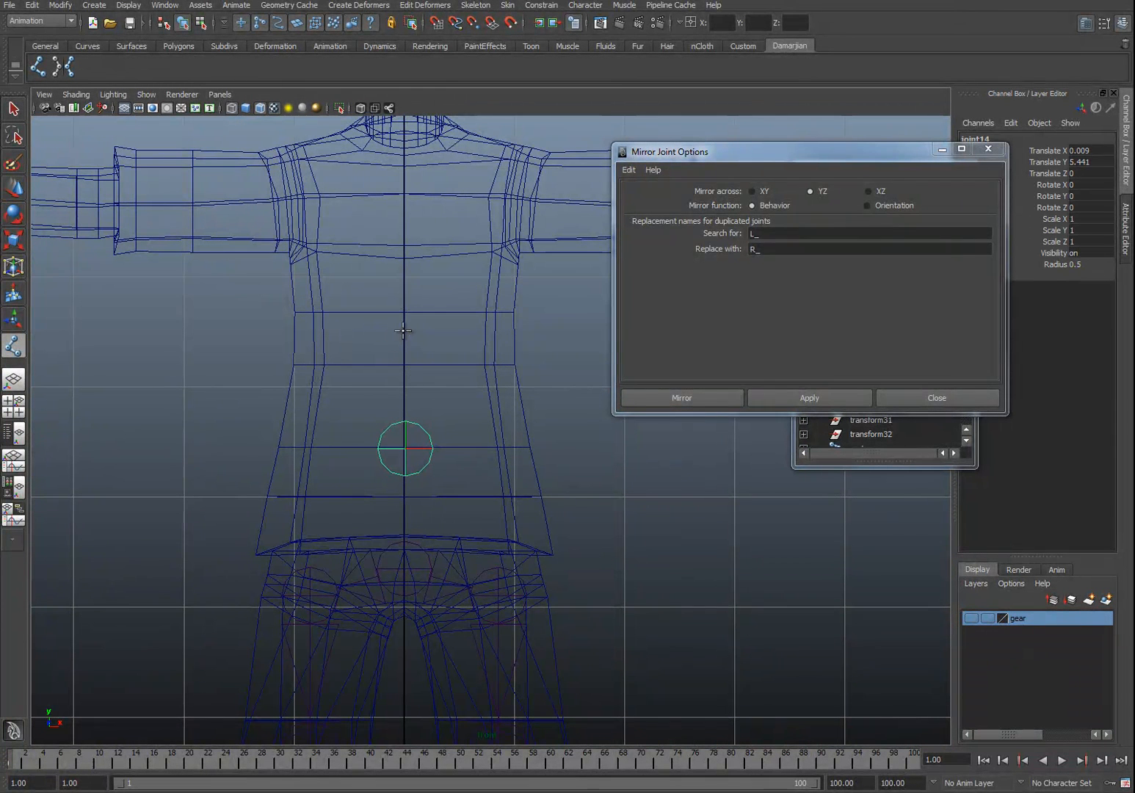
{"action": "left_click", "coordinate": [403, 313]}
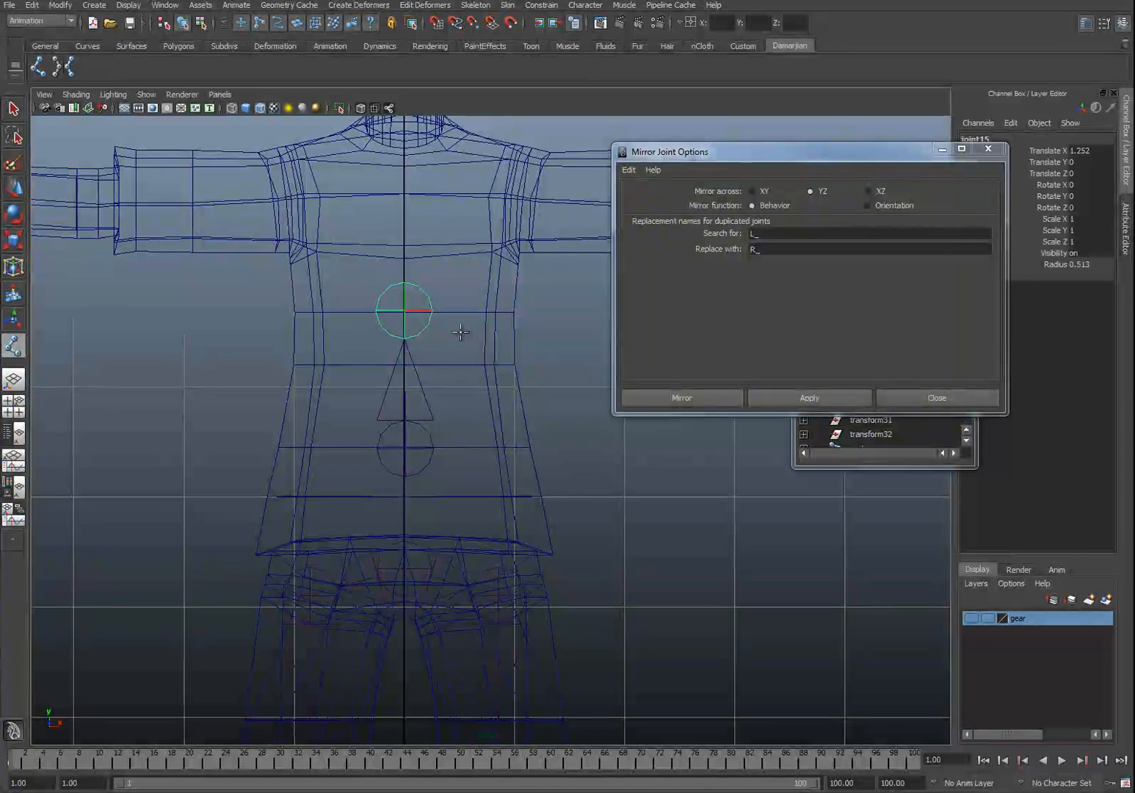
Step: Add a chest joint above the mid-torso joint and nudge the spine joints onto the centre line
{"action": "key", "text": "w"}
{"action": "left_click", "coordinate": [406, 310]}
{"action": "left_click_drag", "start_coordinate": [406, 311], "coordinate": [406, 311]}
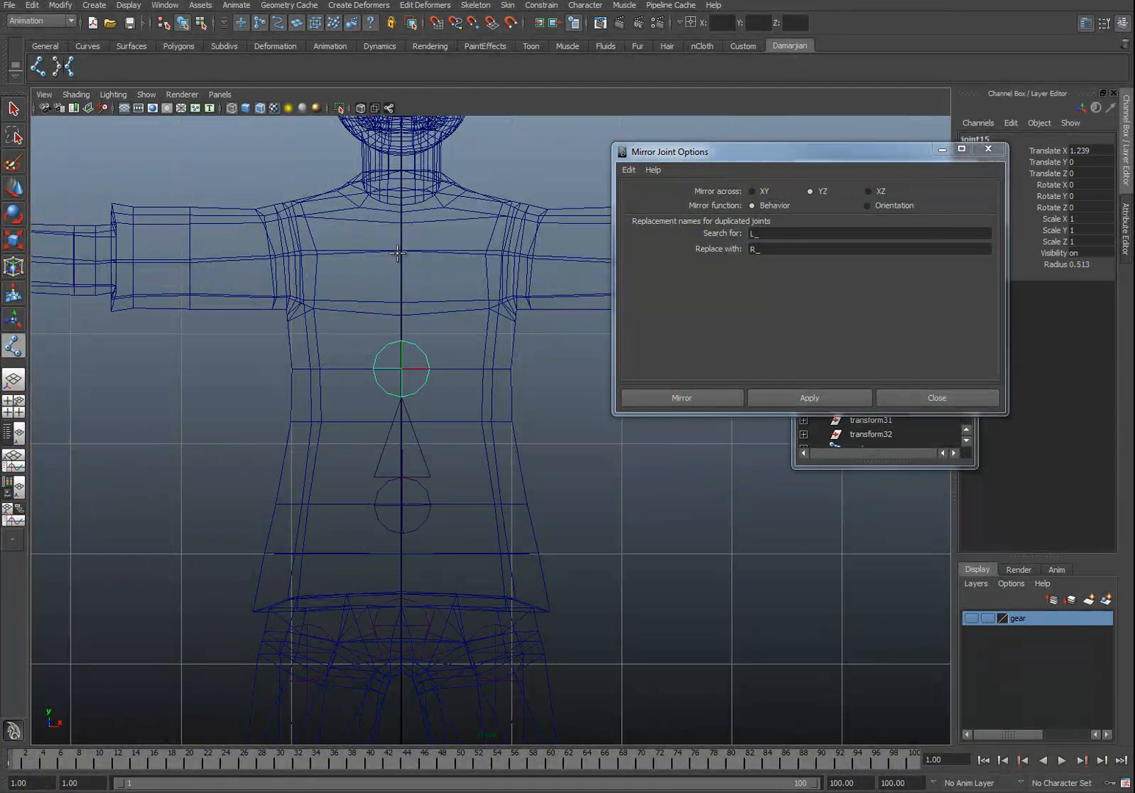
{"action": "left_click", "coordinate": [402, 250]}
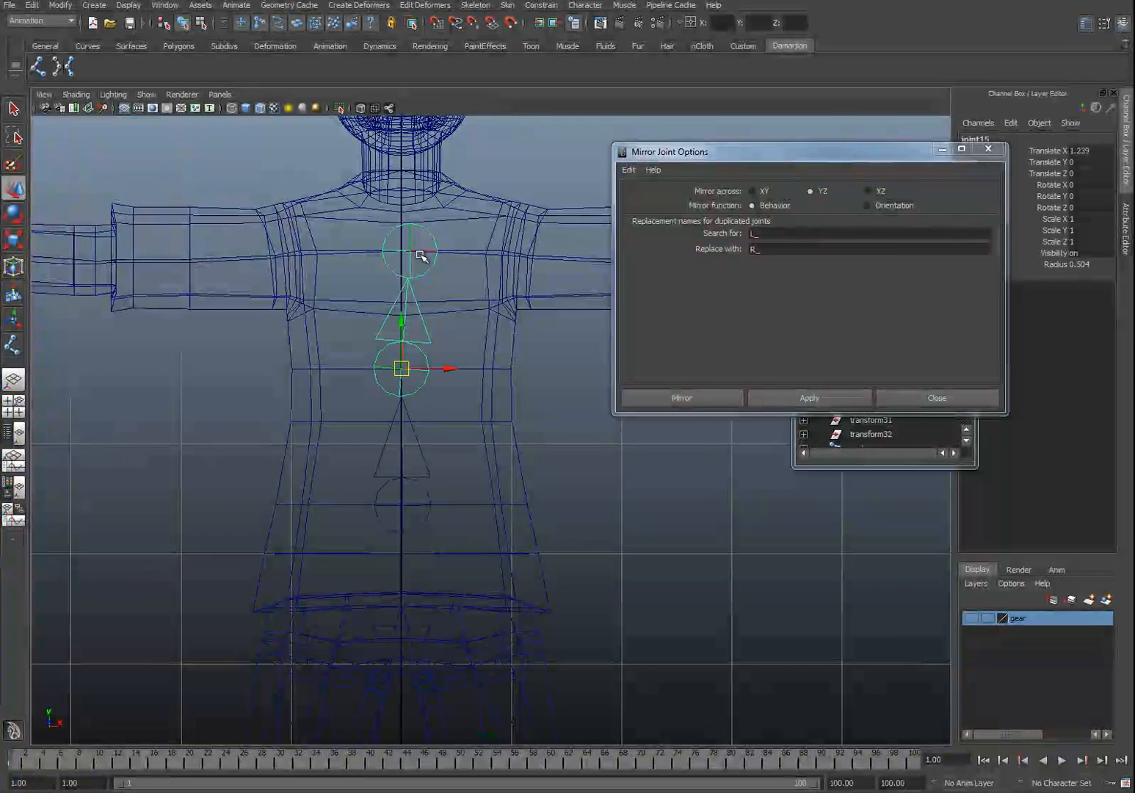
{"action": "left_click", "coordinate": [411, 251]}
{"action": "left_click_drag", "start_coordinate": [412, 251], "coordinate": [401, 248]}
{"action": "left_click_drag", "start_coordinate": [399, 199], "coordinate": [398, 202]}
{"action": "middle_click_drag", "start_coordinate": [459, 342], "coordinate": [366, 317], "text": "alt"}
{"action": "left_click", "coordinate": [306, 511]}
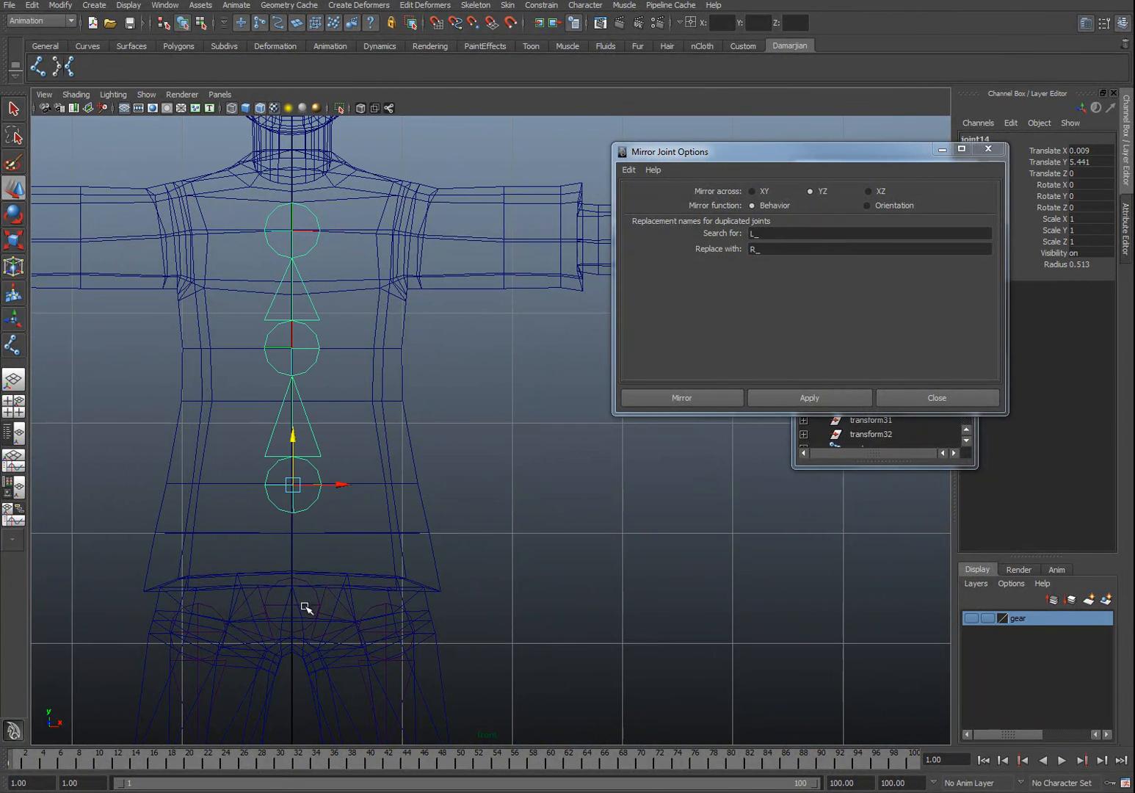
{"action": "left_click", "coordinate": [305, 607]}
{"action": "key", "text": "ctrl+z"}
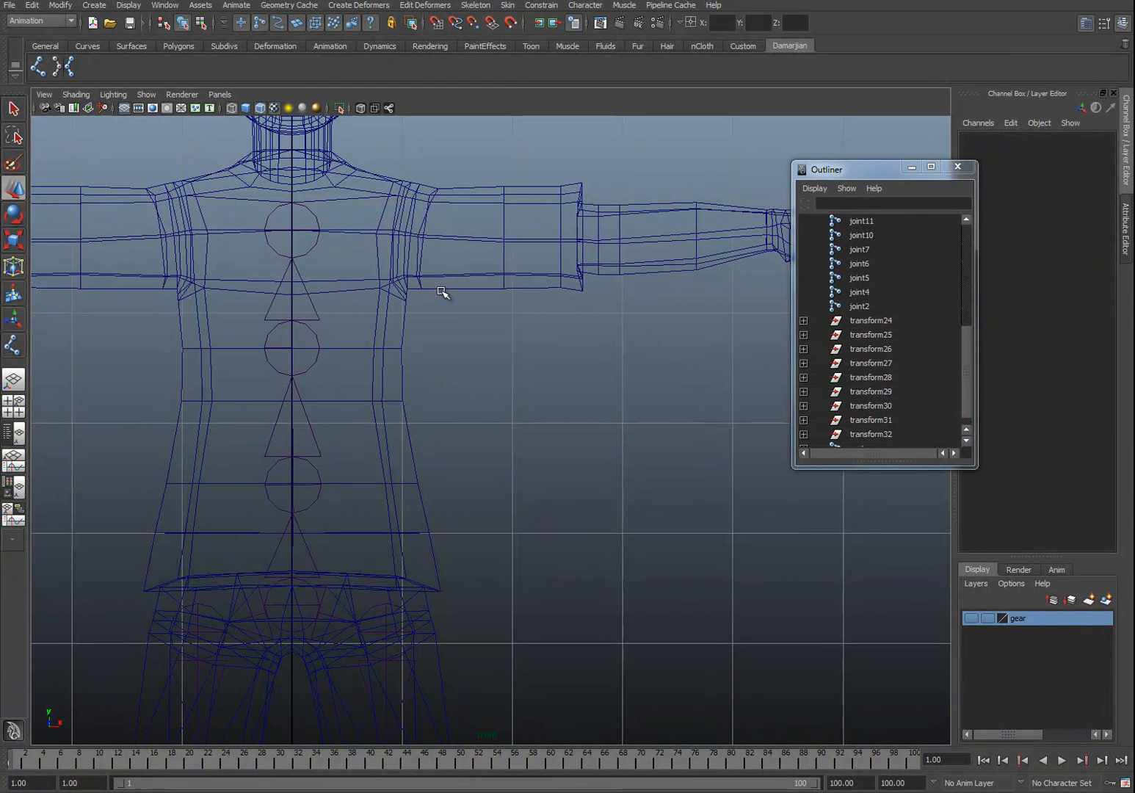
Step: Draw the left arm chain with the Joint tool from the clavicle through shoulder, elbow and wrist to the palm
{"action": "left_click", "coordinate": [37, 67]}
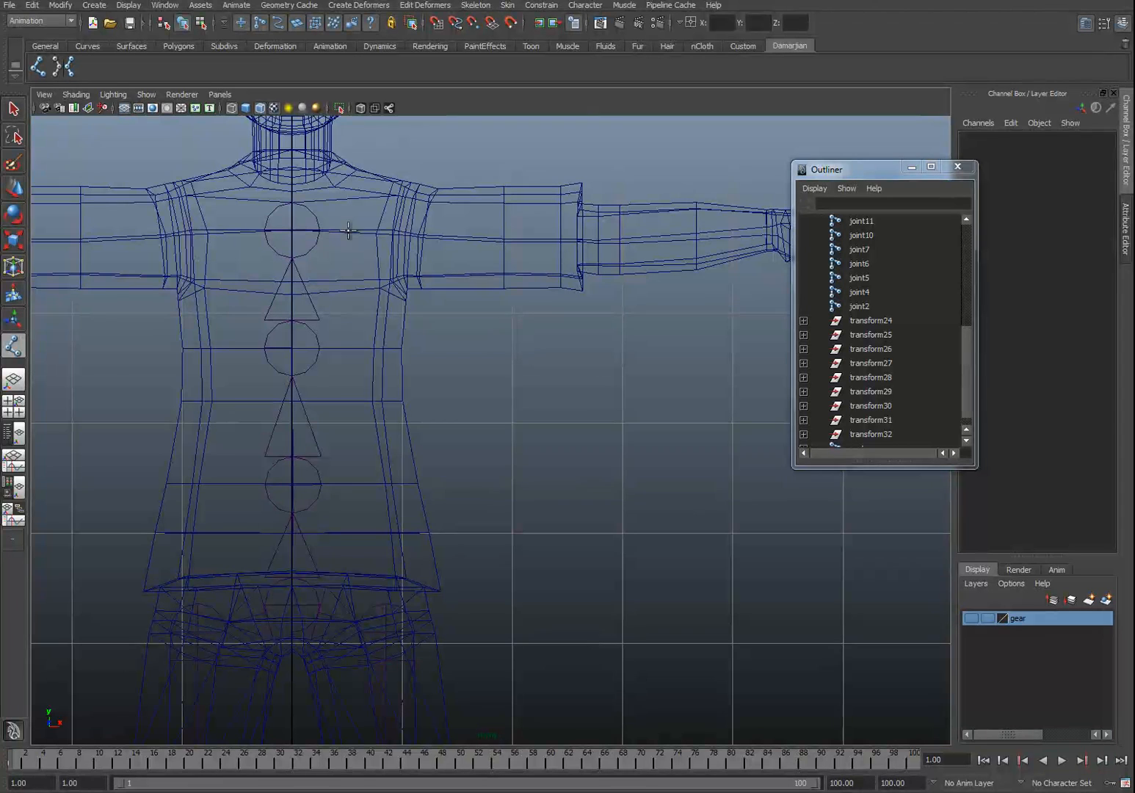
{"action": "left_click", "coordinate": [349, 230]}
{"action": "left_click", "coordinate": [420, 234]}
{"action": "left_click", "coordinate": [584, 240]}
{"action": "middle_click_drag", "start_coordinate": [633, 236], "coordinate": [402, 313], "text": "alt"}
{"action": "left_click", "coordinate": [530, 309]}
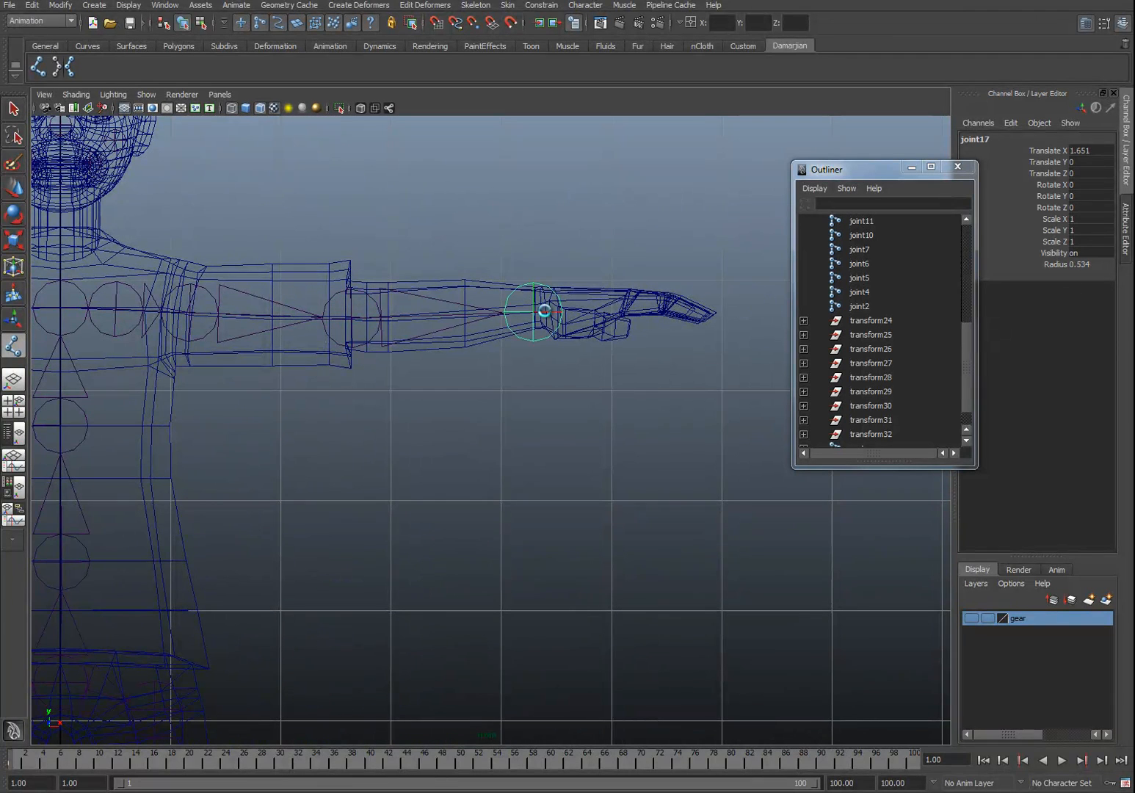
{"action": "left_click", "coordinate": [591, 308]}
{"action": "middle_click_drag", "start_coordinate": [161, 294], "coordinate": [328, 297], "text": "alt"}
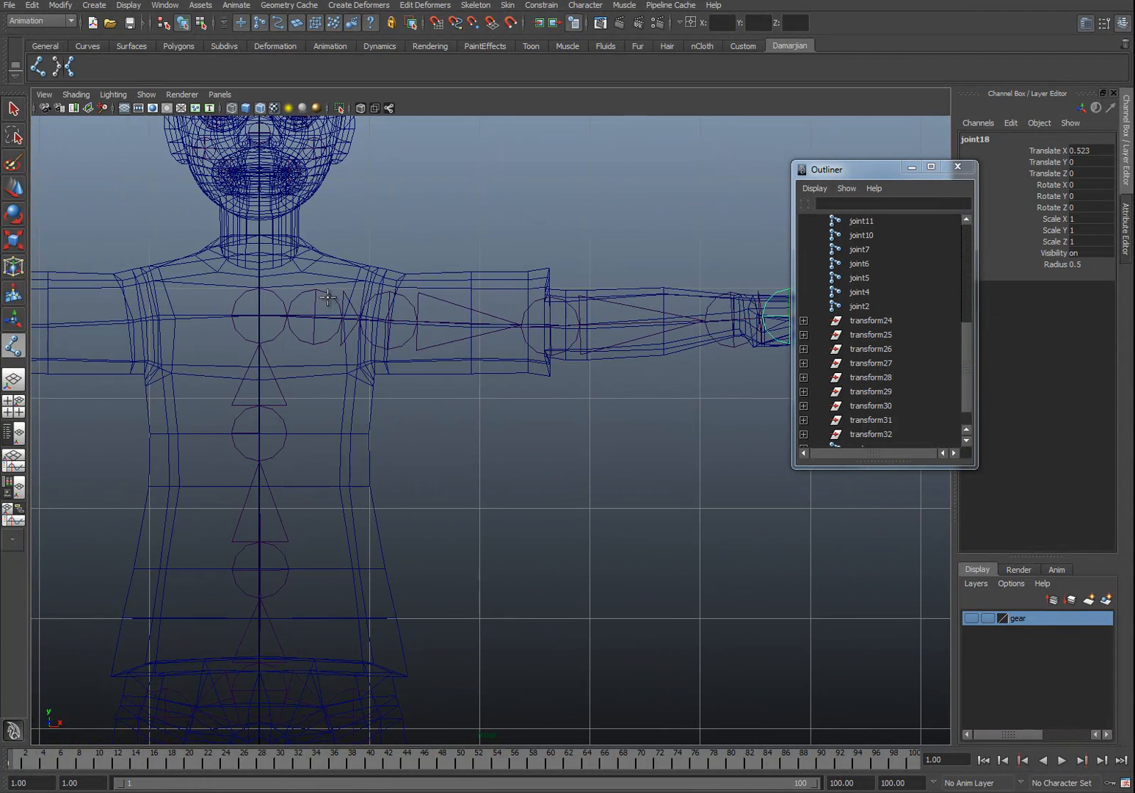
Step: Select the first joint of the arm chain and rename it L_Clav
{"action": "key", "text": "w"}
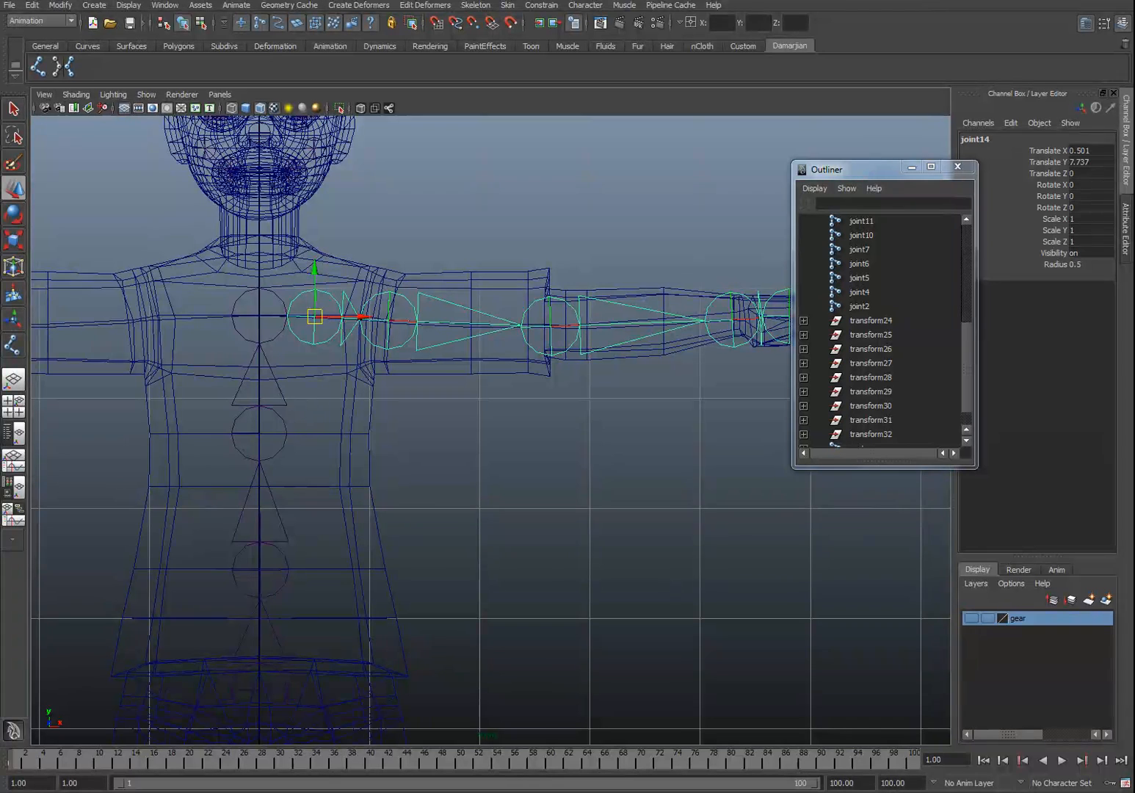
{"action": "left_click", "coordinate": [273, 340]}
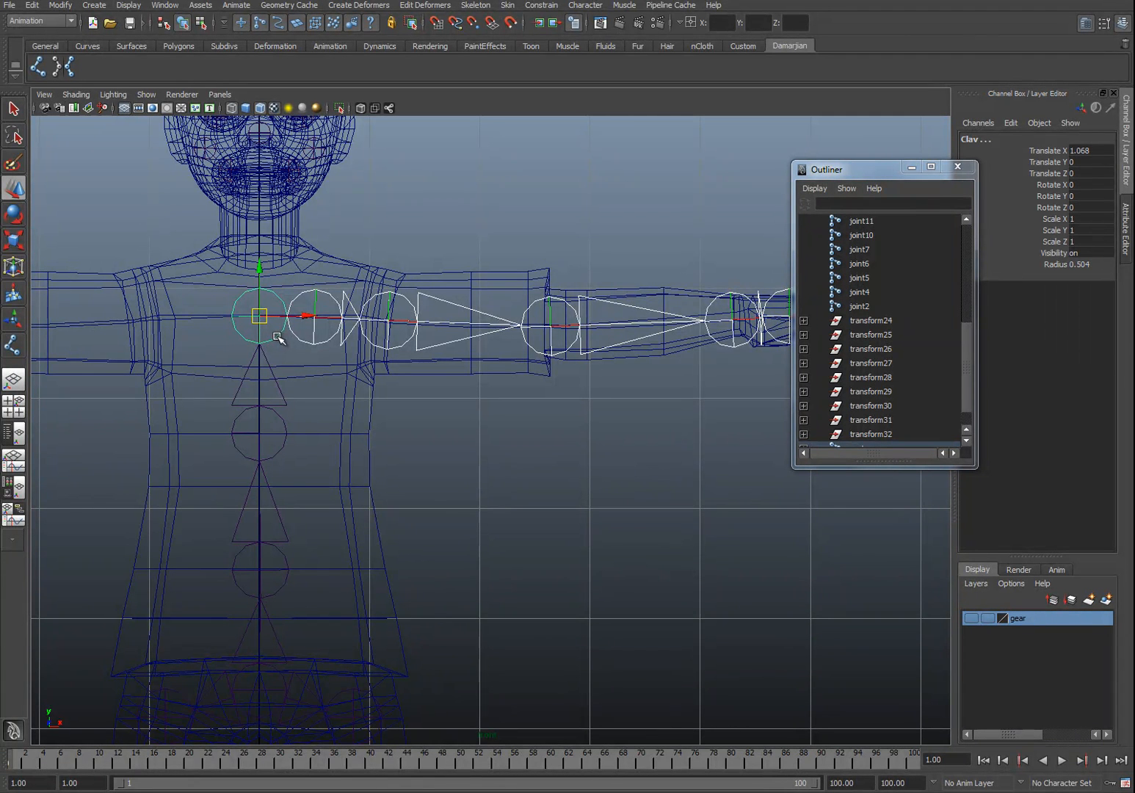
{"action": "left_click", "coordinate": [301, 343]}
{"action": "double_click", "coordinate": [996, 140]}
{"action": "type", "text": "L"}
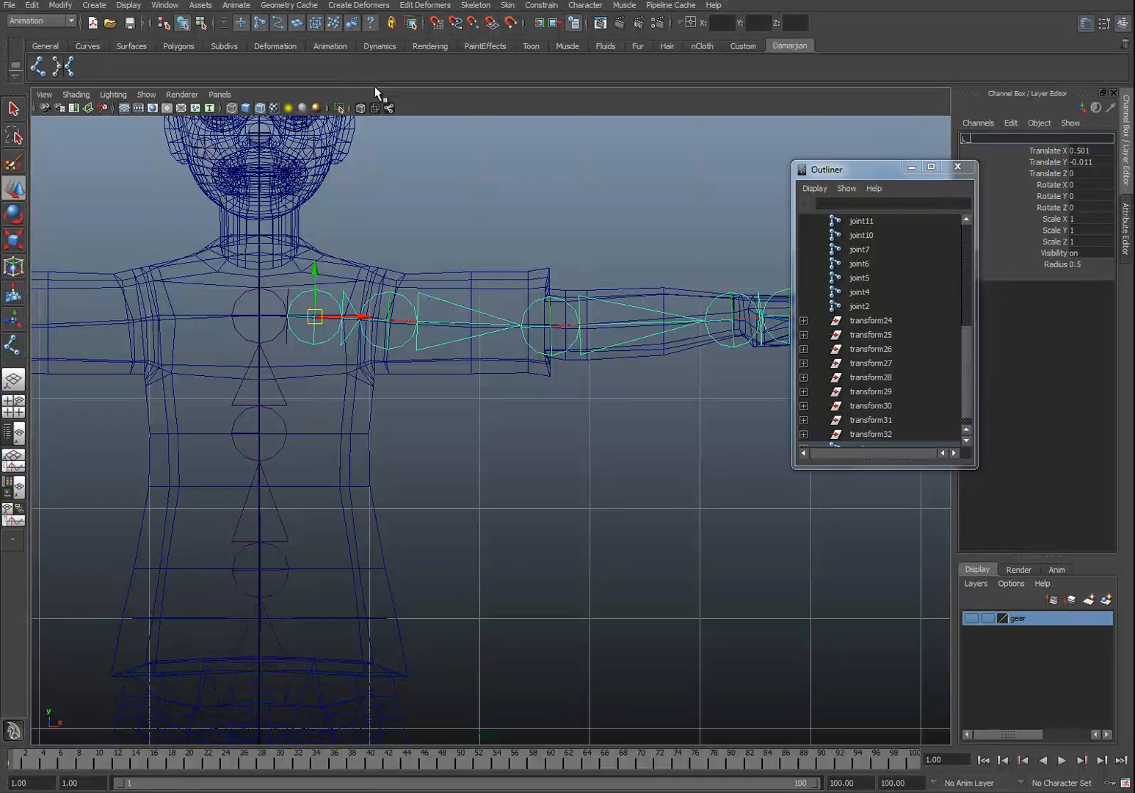
{"action": "type", "text": "_Clav"}
{"action": "key", "text": "Return"}
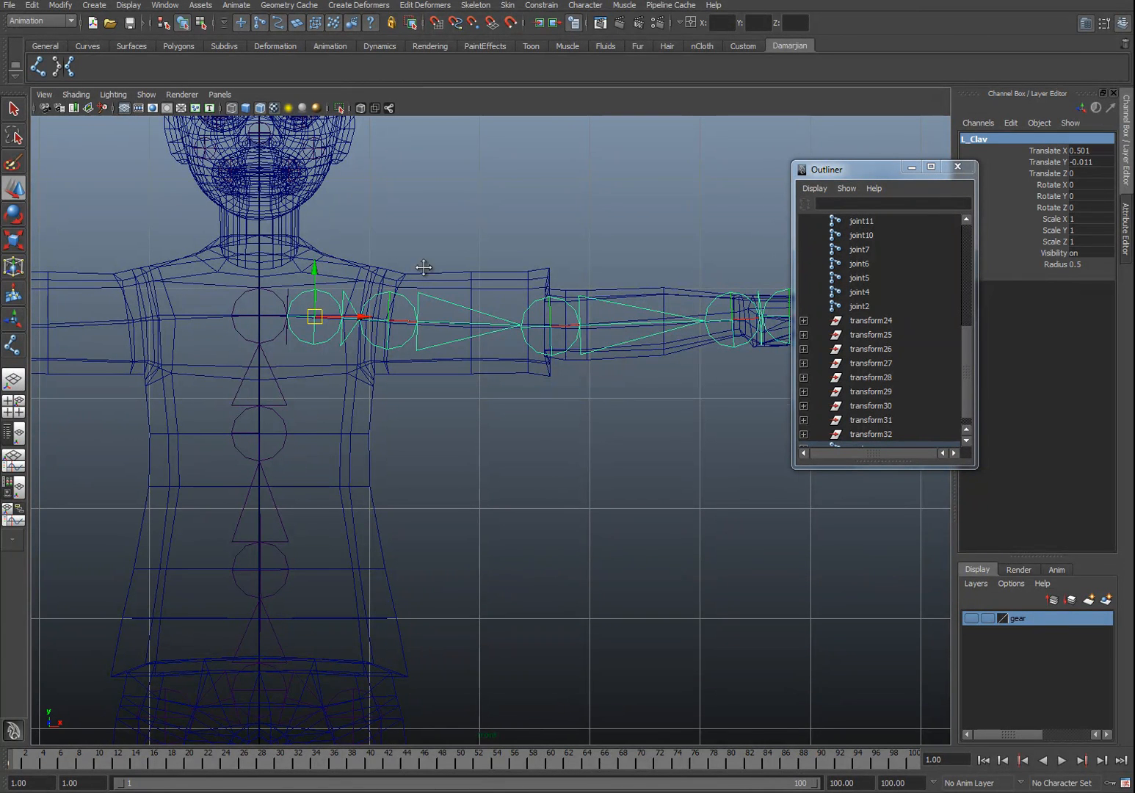
Step: Move the Outliner aside and, in the perspective view, shift the L_Clav joint to about Translate Z 0.325
{"action": "middle_click_drag", "start_coordinate": [767, 232], "coordinate": [742, 237], "text": "alt"}
{"action": "left_click_drag", "start_coordinate": [880, 177], "coordinate": [1047, 397]}
{"action": "middle_click_drag", "start_coordinate": [546, 353], "coordinate": [572, 360], "text": "alt"}
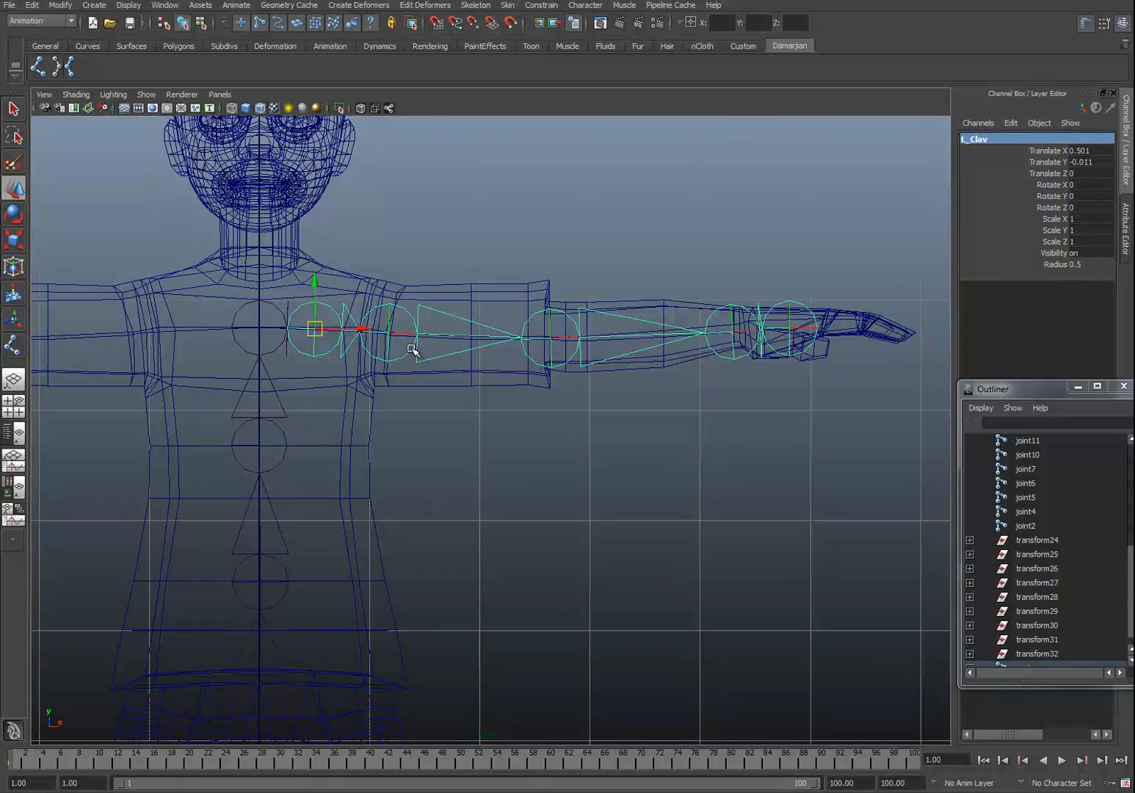
{"action": "key", "text": "ctrl+z"}
{"action": "key", "text": "ctrl+z"}
{"action": "middle_click_drag", "start_coordinate": [497, 380], "coordinate": [507, 354], "text": "alt"}
{"action": "key", "text": "space"}
{"action": "left_click_drag", "start_coordinate": [521, 347], "coordinate": [455, 448]}
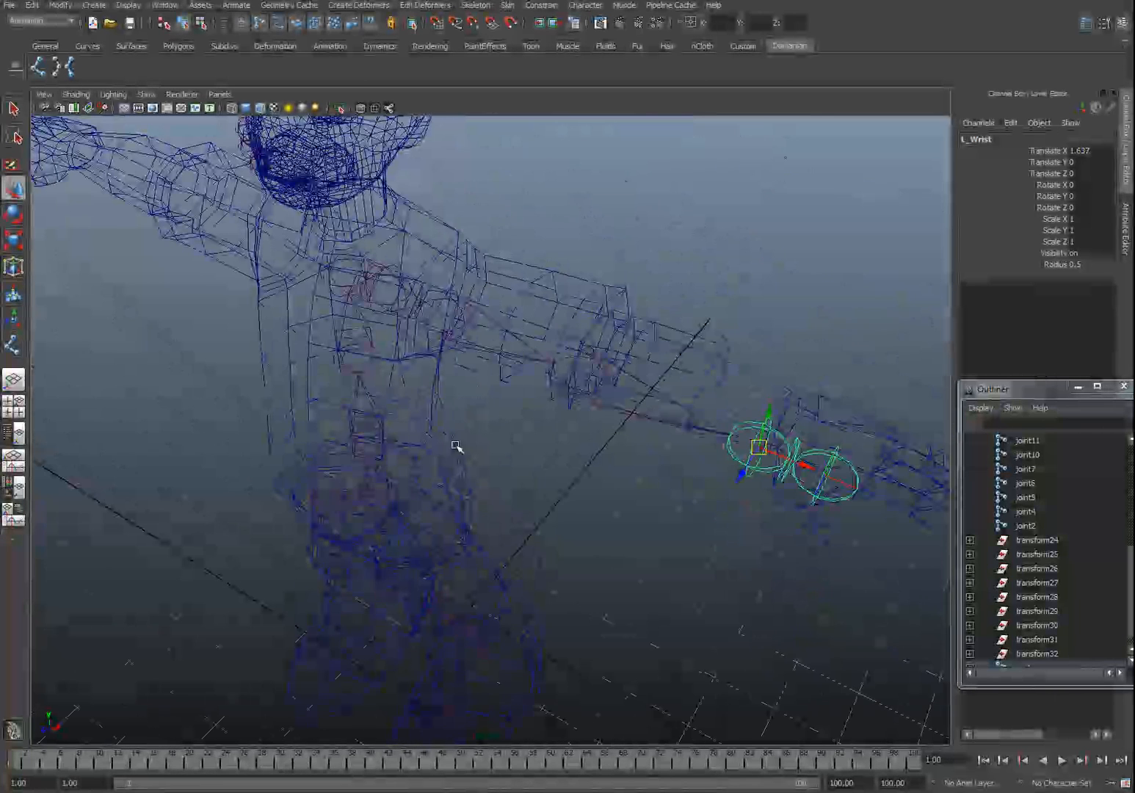
{"action": "left_click", "coordinate": [388, 296]}
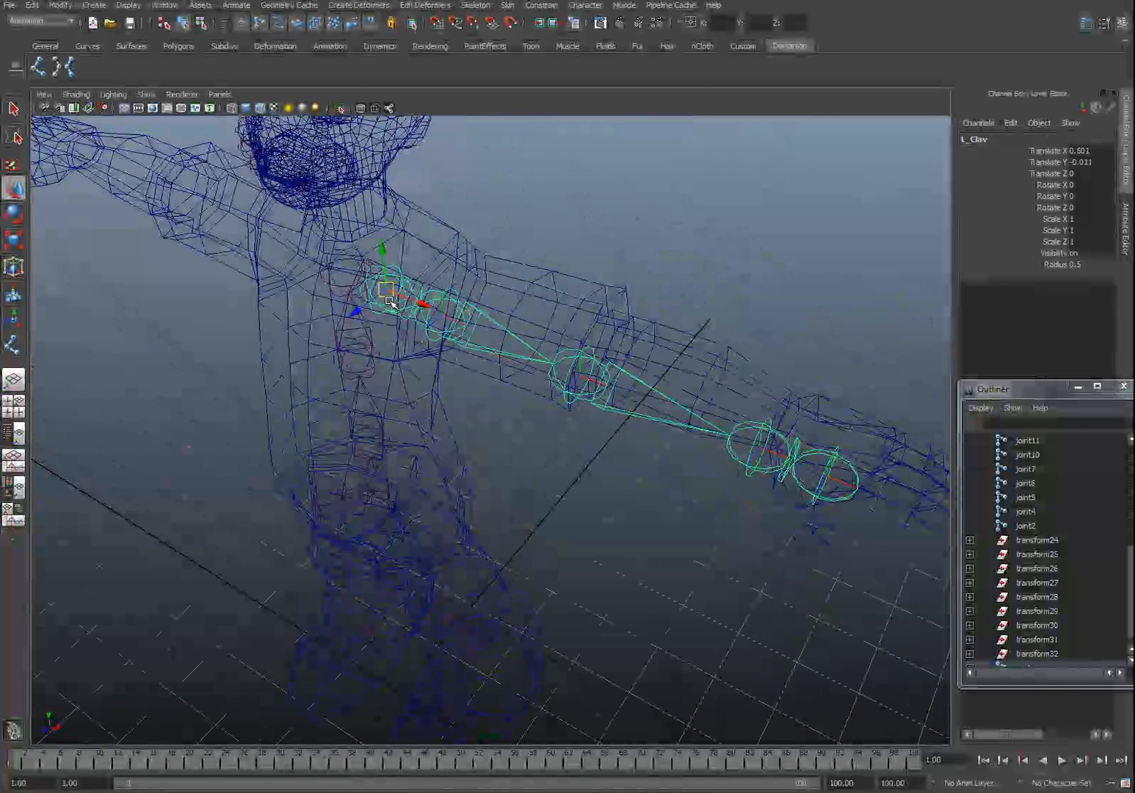
{"action": "left_click", "coordinate": [349, 321]}
{"action": "left_click", "coordinate": [359, 308]}
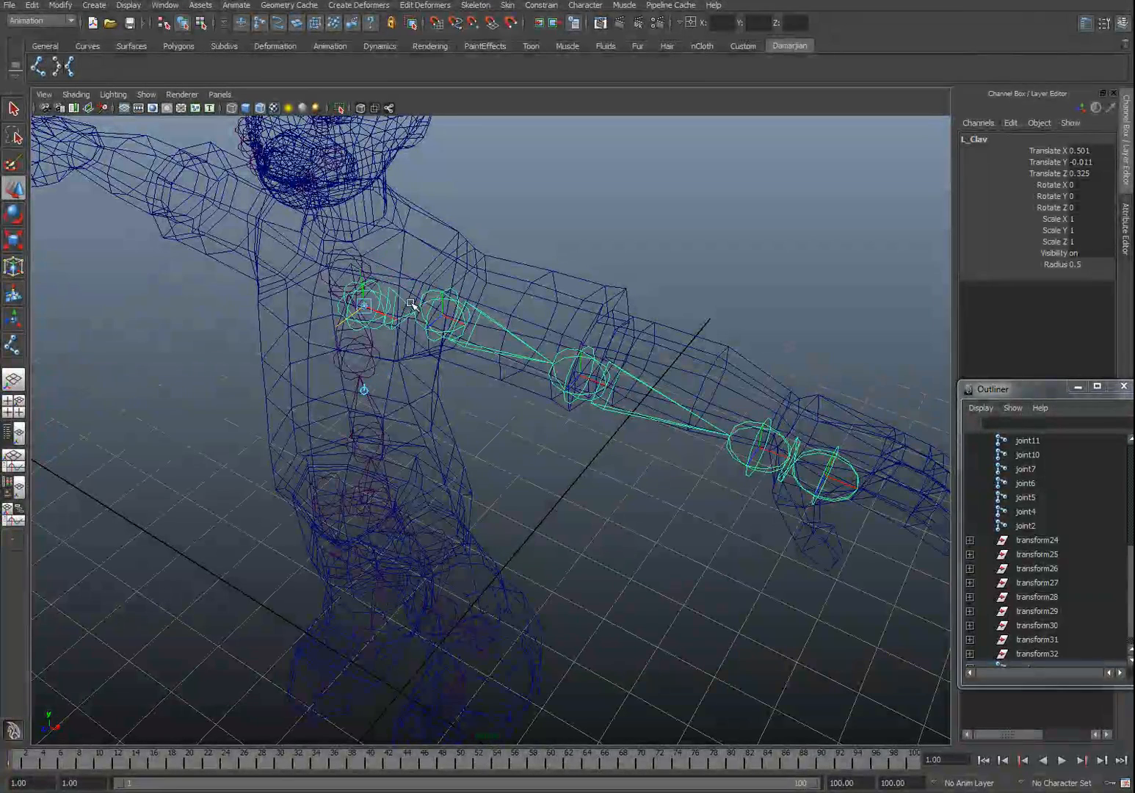
{"action": "left_click_drag", "start_coordinate": [604, 358], "coordinate": [555, 390], "text": "alt"}
{"action": "left_click", "coordinate": [350, 412]}
{"action": "left_click_drag", "start_coordinate": [310, 440], "coordinate": [348, 420]}
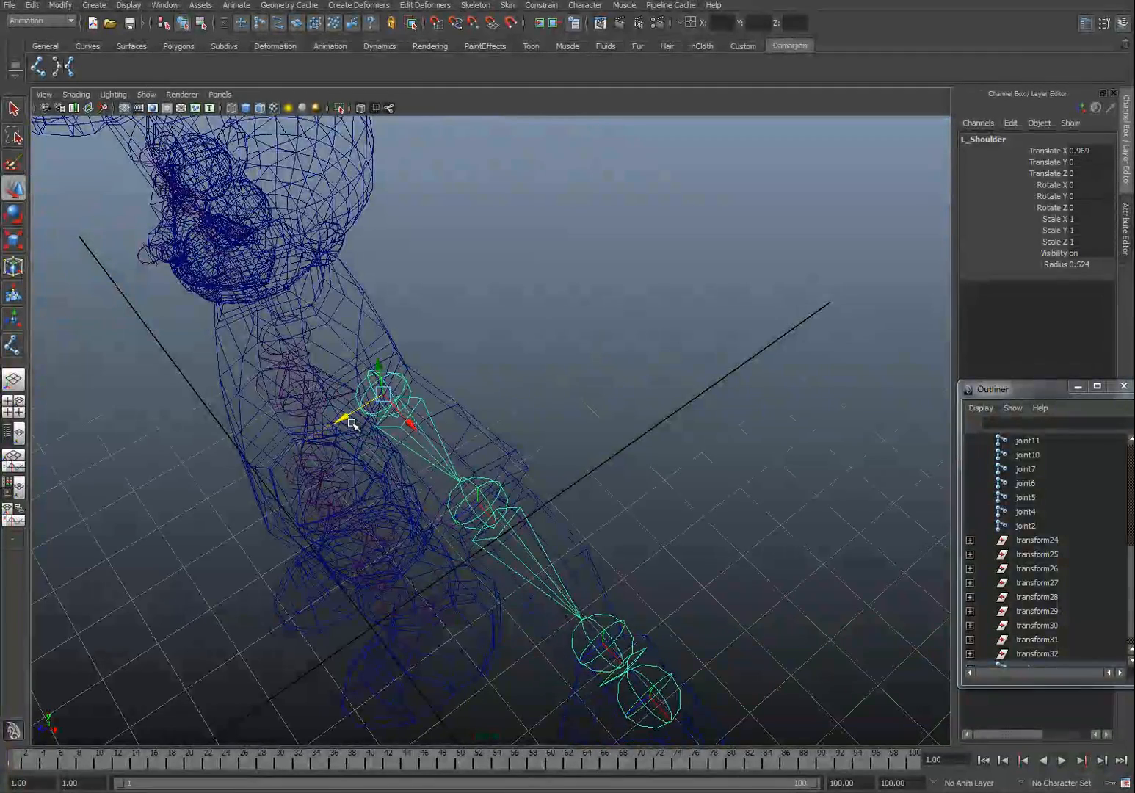
{"action": "key", "text": "ctrl+z"}
Step: Reposition the elbow and wrist joints in depth so the arm chain sits inside the sleeve mesh
{"action": "left_click_drag", "start_coordinate": [624, 433], "coordinate": [555, 459], "text": "alt"}
{"action": "middle_click_drag", "start_coordinate": [555, 459], "coordinate": [507, 389], "text": "alt"}
{"action": "left_click_drag", "start_coordinate": [507, 389], "coordinate": [471, 402], "text": "alt"}
{"action": "left_click", "coordinate": [414, 435]}
{"action": "left_click", "coordinate": [419, 434]}
{"action": "left_click_drag", "start_coordinate": [365, 448], "coordinate": [634, 334], "text": "alt"}
{"action": "left_click", "coordinate": [560, 400]}
{"action": "left_click_drag", "start_coordinate": [537, 403], "coordinate": [529, 407]}
{"action": "left_click", "coordinate": [599, 432]}
{"action": "left_click_drag", "start_coordinate": [601, 433], "coordinate": [591, 472], "text": "alt"}
{"action": "middle_click_drag", "start_coordinate": [661, 501], "coordinate": [618, 371], "text": "alt"}
{"action": "key", "text": "d"}
{"action": "left_click_drag", "start_coordinate": [572, 522], "coordinate": [458, 383]}
Step: Zoom in on the hand in the front view and nudge the L_Palm joint slightly
{"action": "key", "text": "space"}
{"action": "scroll", "coordinate": [510, 403], "scroll_direction": "up", "scroll_amount": 8}
{"action": "middle_click_drag", "start_coordinate": [568, 344], "coordinate": [499, 388], "text": "alt"}
{"action": "scroll", "coordinate": [501, 386], "scroll_direction": "up", "scroll_amount": 2}
{"action": "middle_click_drag", "start_coordinate": [566, 309], "coordinate": [533, 399], "text": "alt"}
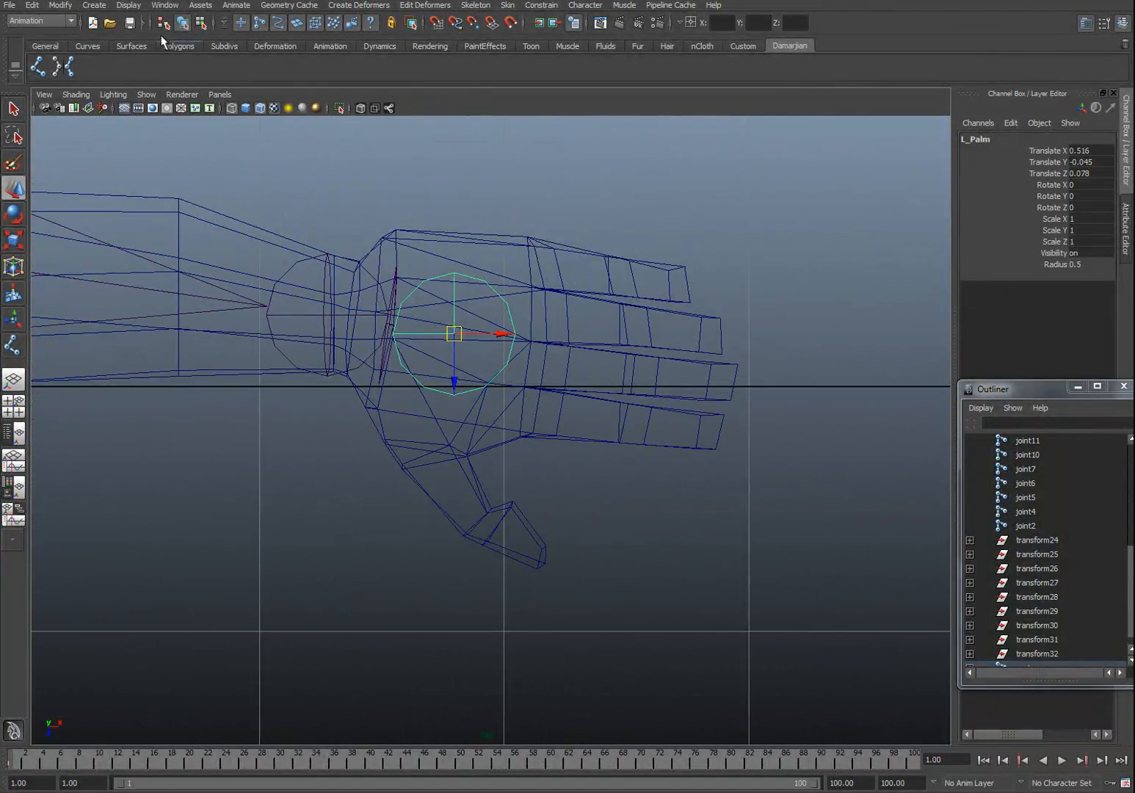
Step: Draw a two-joint thumb chain from the base of the hand to the thumb tip with the Joint tool
{"action": "left_click", "coordinate": [38, 68]}
{"action": "middle_click_drag", "start_coordinate": [443, 416], "coordinate": [392, 387], "text": "alt"}
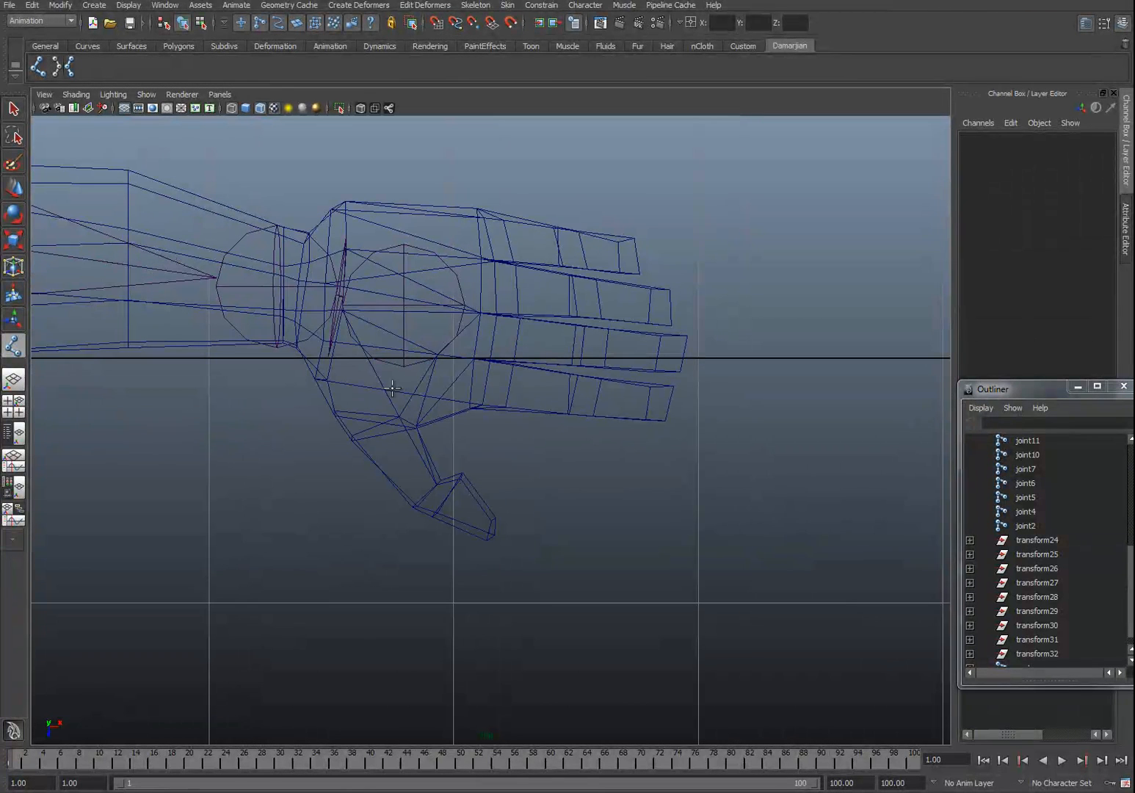
{"action": "left_click", "coordinate": [381, 425]}
{"action": "left_click", "coordinate": [488, 539]}
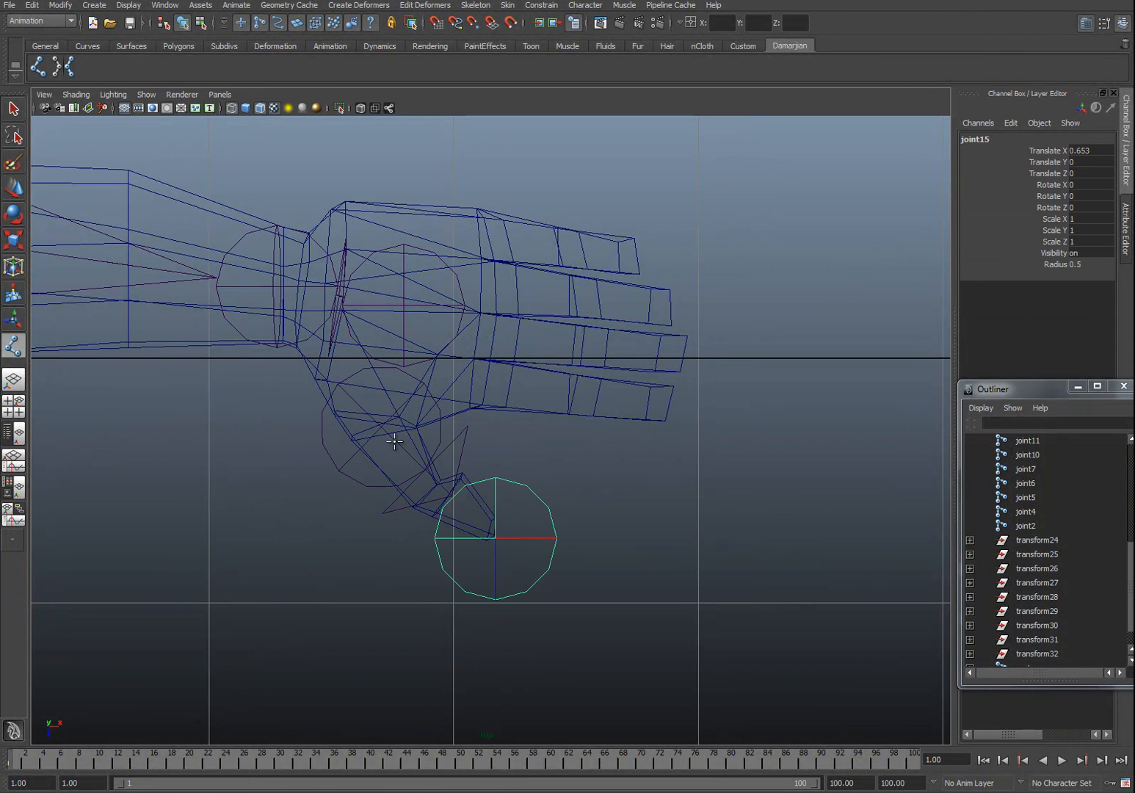
{"action": "key", "text": "w"}
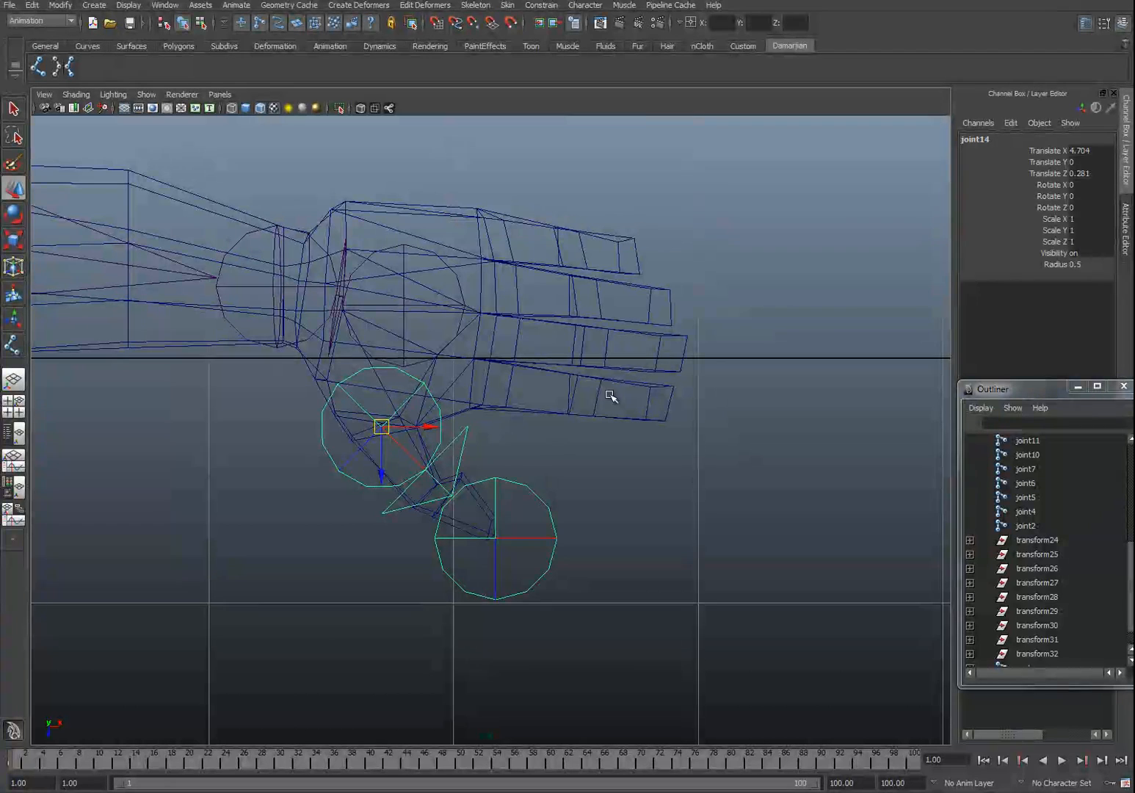
Step: Draw a three-joint finger chain along the top finger with the Joint tool
{"action": "key", "text": "y"}
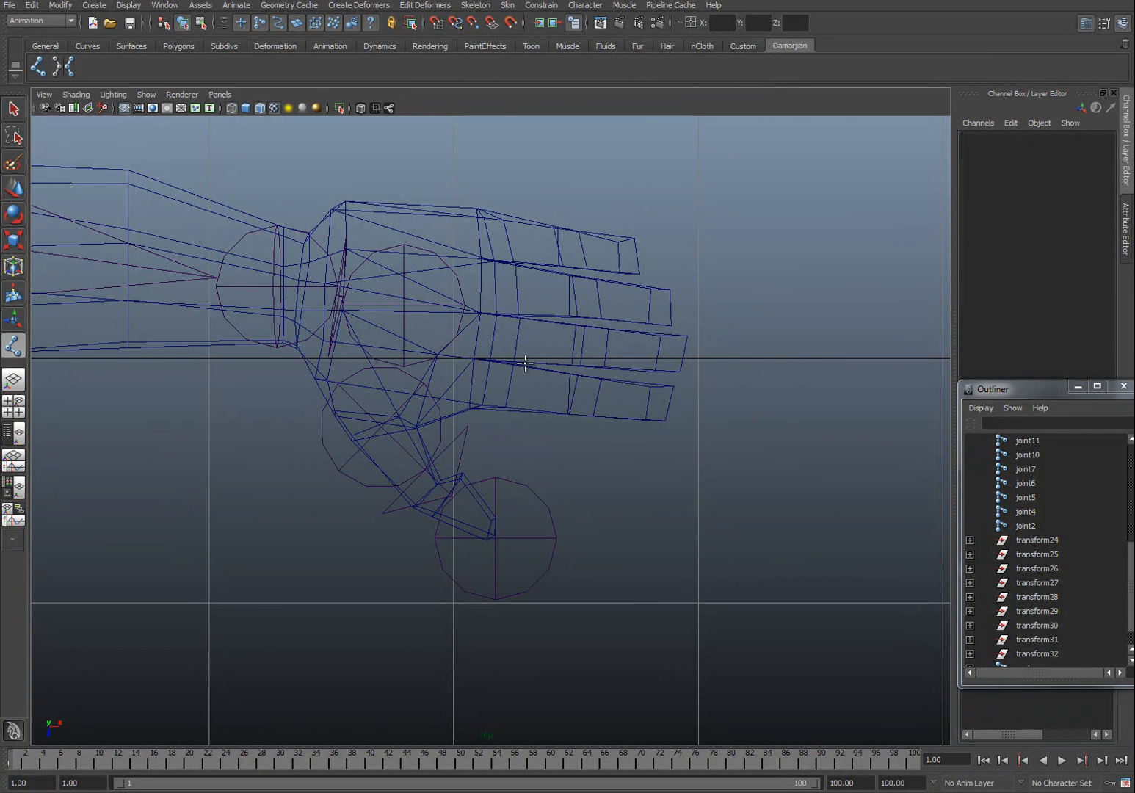
{"action": "middle_click_drag", "start_coordinate": [458, 352], "coordinate": [469, 365], "text": "alt"}
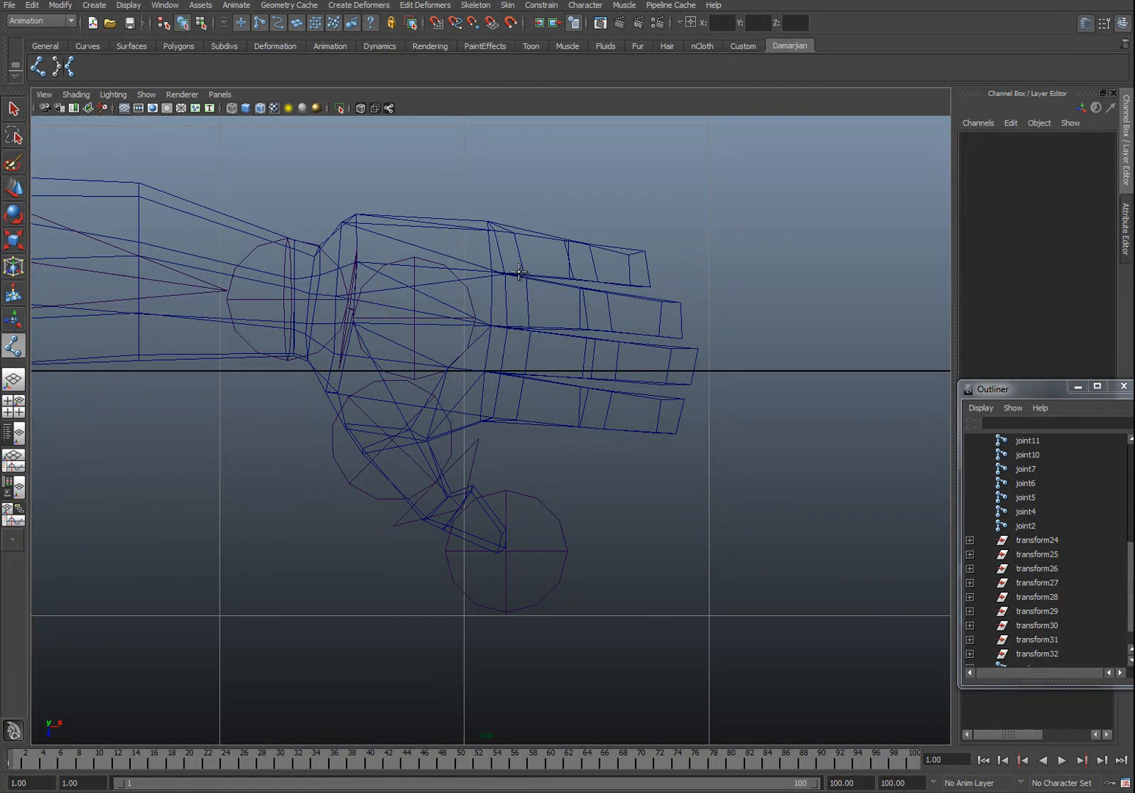
{"action": "left_click", "coordinate": [489, 246]}
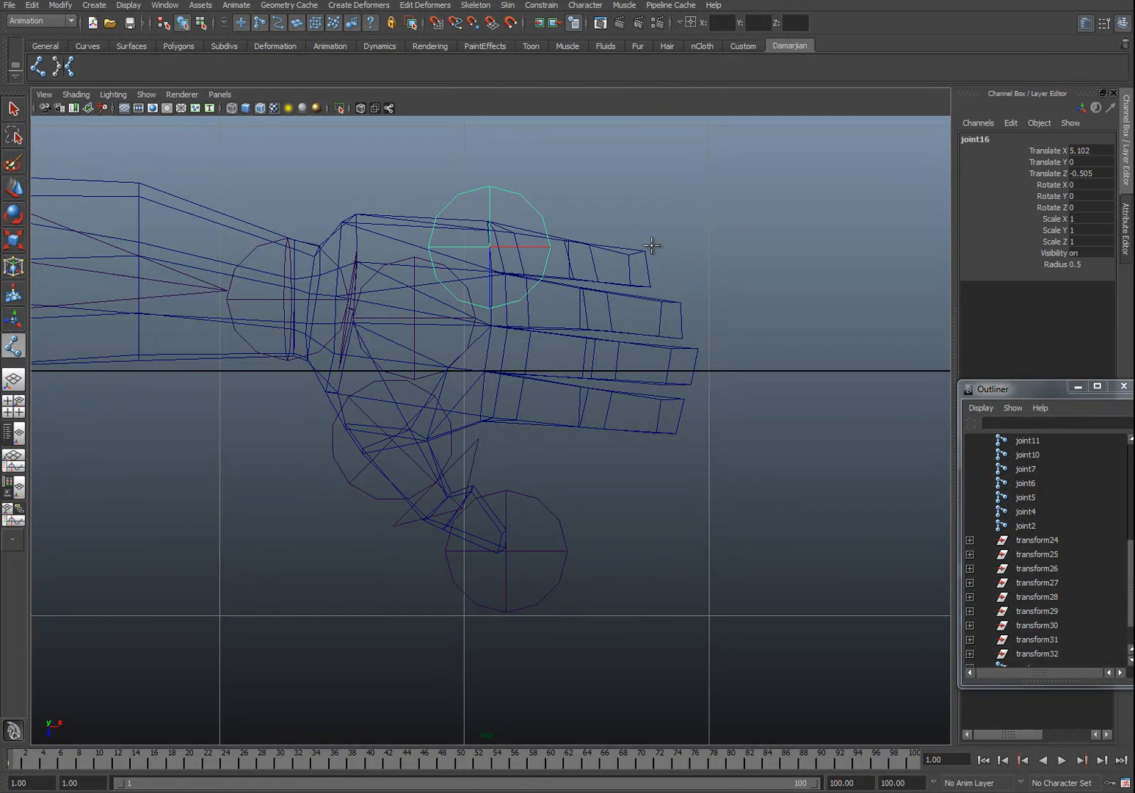
{"action": "left_click", "coordinate": [585, 250]}
{"action": "left_click", "coordinate": [695, 257]}
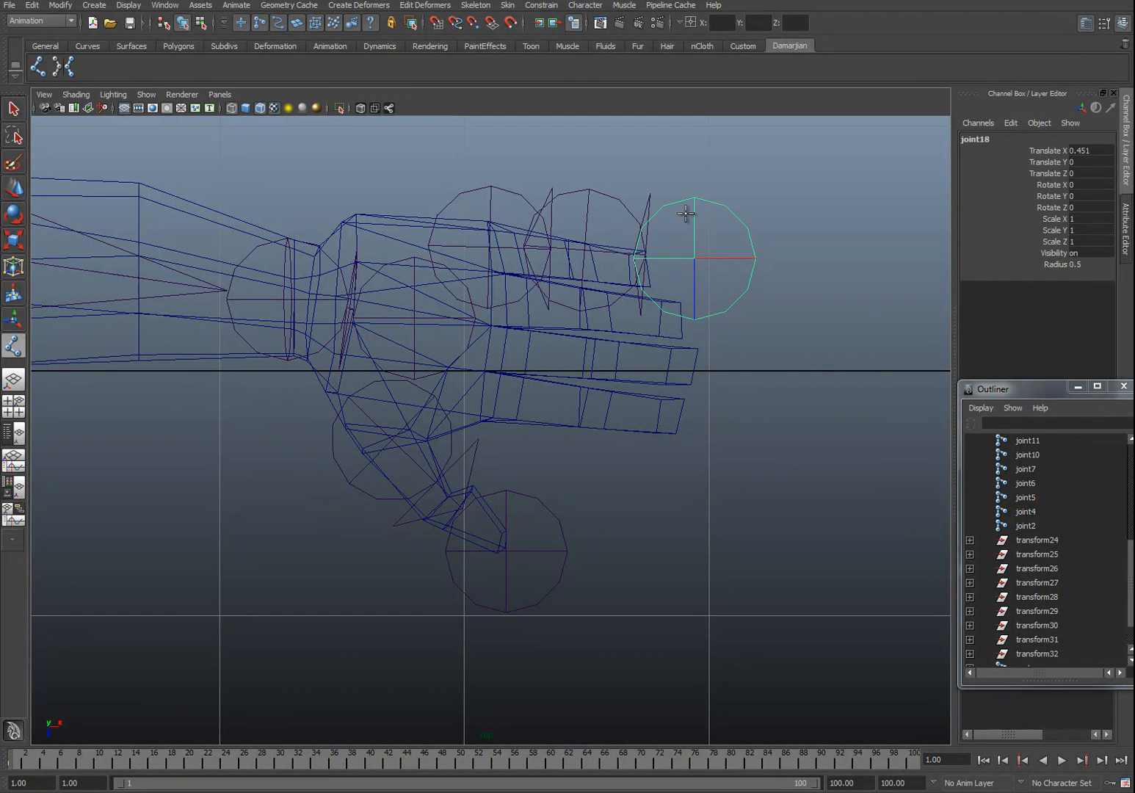
Step: Move the finger chain down to a lower finger and draw another three-joint chain along the top finger
{"action": "key", "text": "w"}
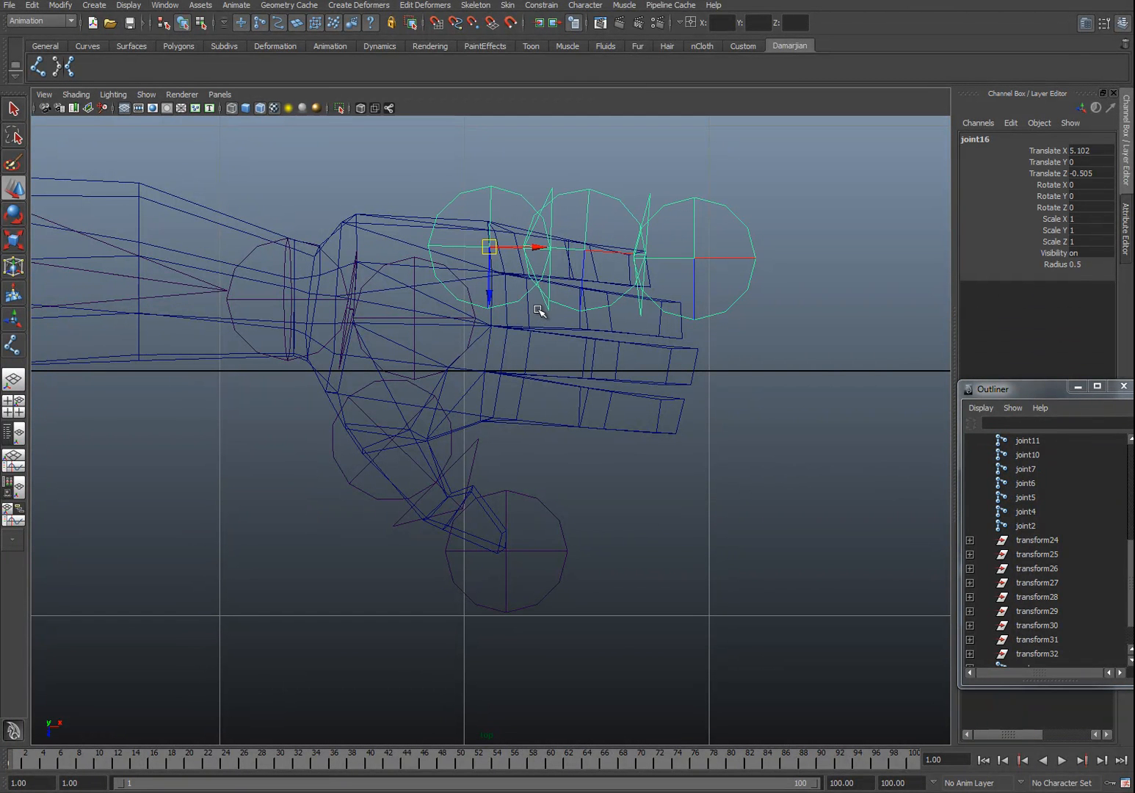
{"action": "left_click_drag", "start_coordinate": [490, 282], "coordinate": [490, 411]}
{"action": "left_click", "coordinate": [502, 186]}
{"action": "left_click", "coordinate": [613, 198]}
{"action": "left_click", "coordinate": [733, 206]}
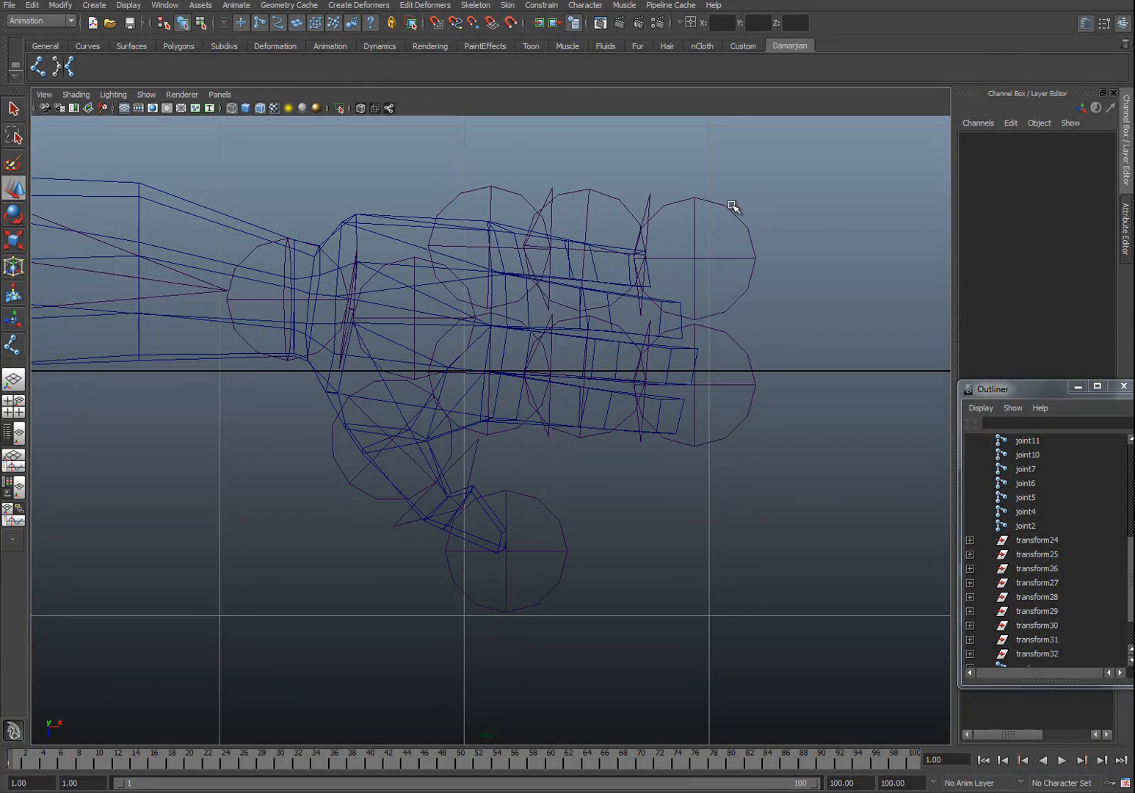
Step: Duplicate the finger chain and place the copies lower down so there are four finger chains
{"action": "left_click", "coordinate": [497, 321]}
{"action": "left_click", "coordinate": [620, 323]}
{"action": "left_click", "coordinate": [722, 327]}
{"action": "left_click", "coordinate": [723, 331]}
{"action": "left_click", "coordinate": [615, 325]}
{"action": "left_click", "coordinate": [493, 369]}
{"action": "left_click", "coordinate": [551, 459]}
{"action": "left_click", "coordinate": [489, 373]}
{"action": "left_click_drag", "start_coordinate": [488, 373], "coordinate": [491, 608]}
{"action": "key", "text": "ctrl+d"}
{"action": "middle_click_drag", "start_coordinate": [472, 328], "coordinate": [464, 339], "text": "alt"}
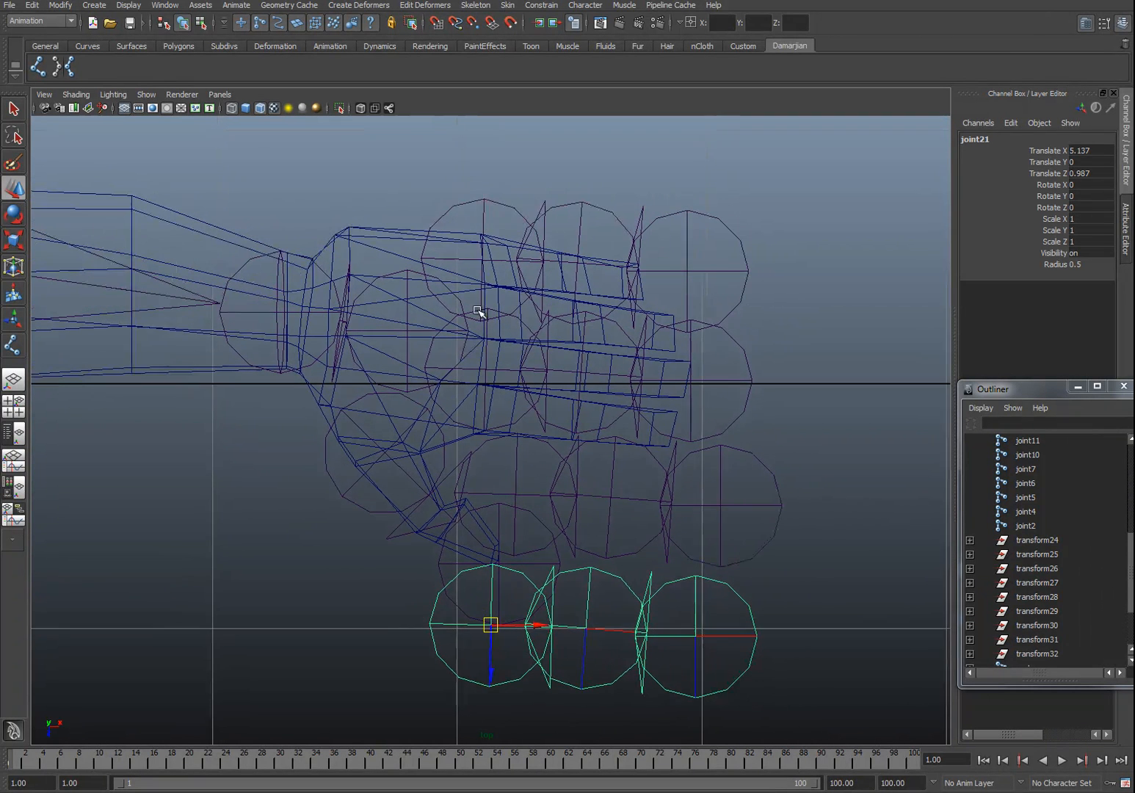
Step: Select all the finger chain joints and set their radius to 0.1
{"action": "left_click", "coordinate": [489, 205]}
{"action": "left_click", "coordinate": [594, 208]}
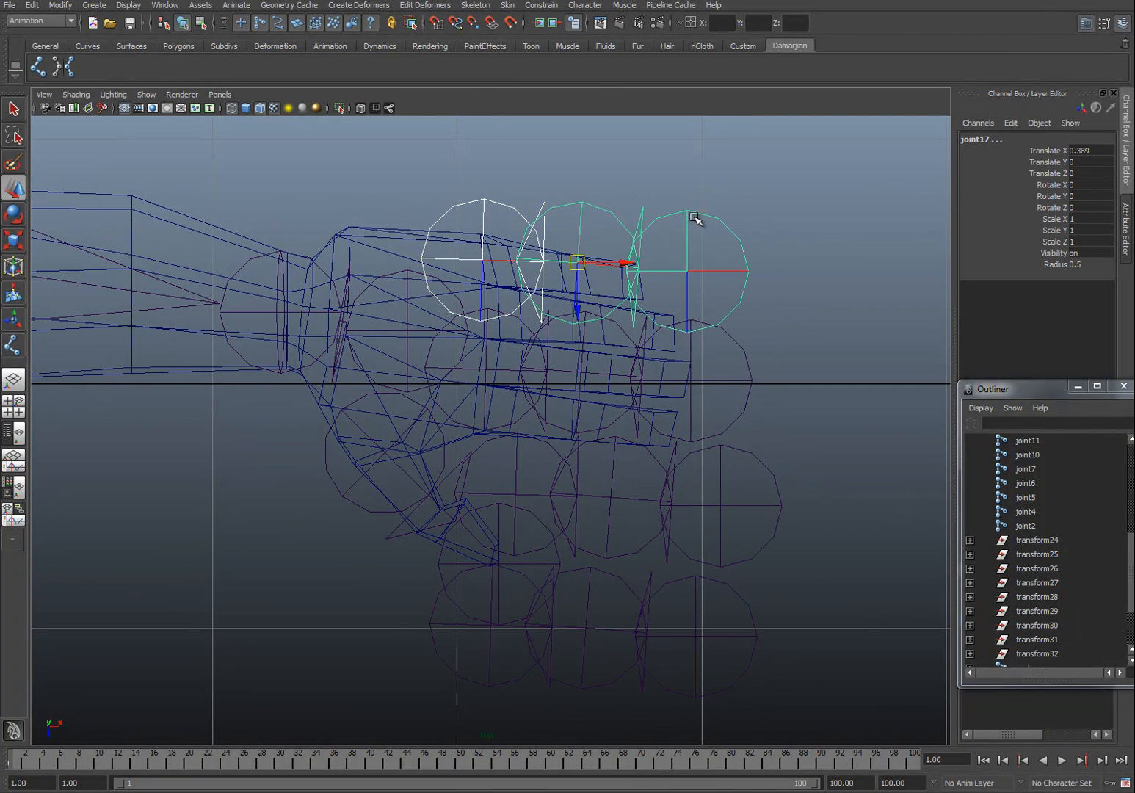
{"action": "left_click", "coordinate": [693, 268]}
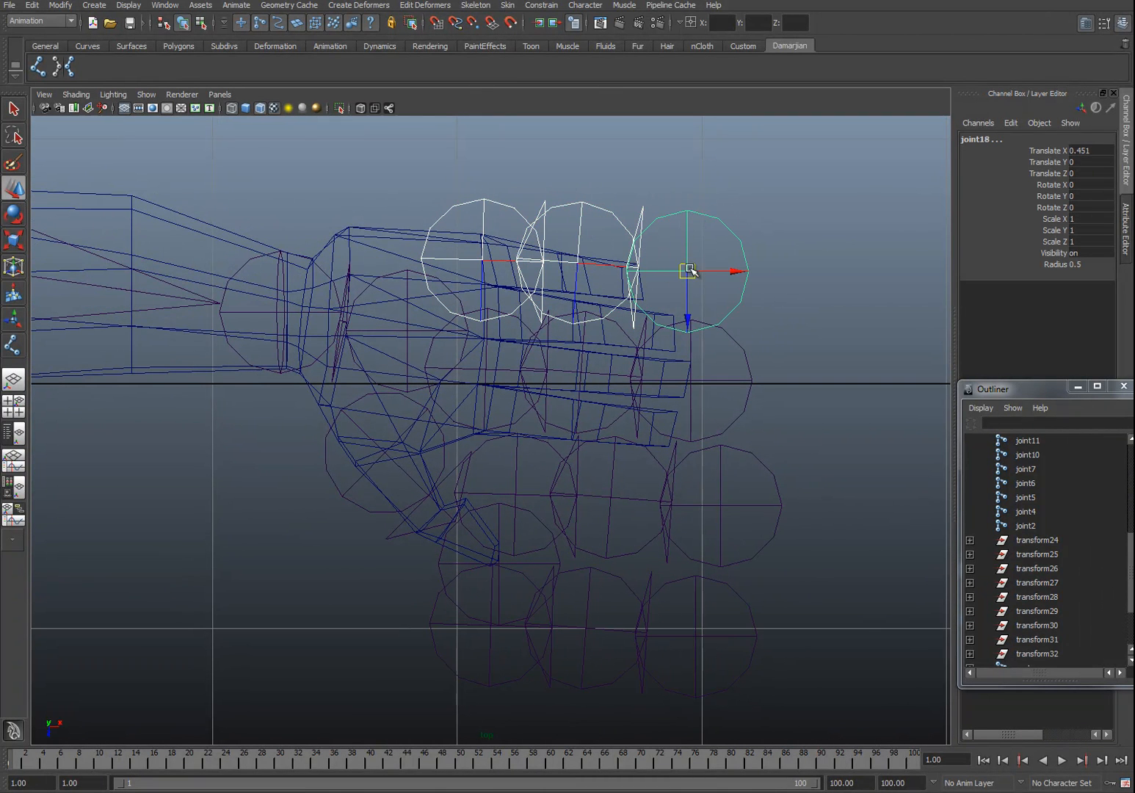
{"action": "left_click", "coordinate": [487, 369]}
{"action": "left_click", "coordinate": [718, 387]}
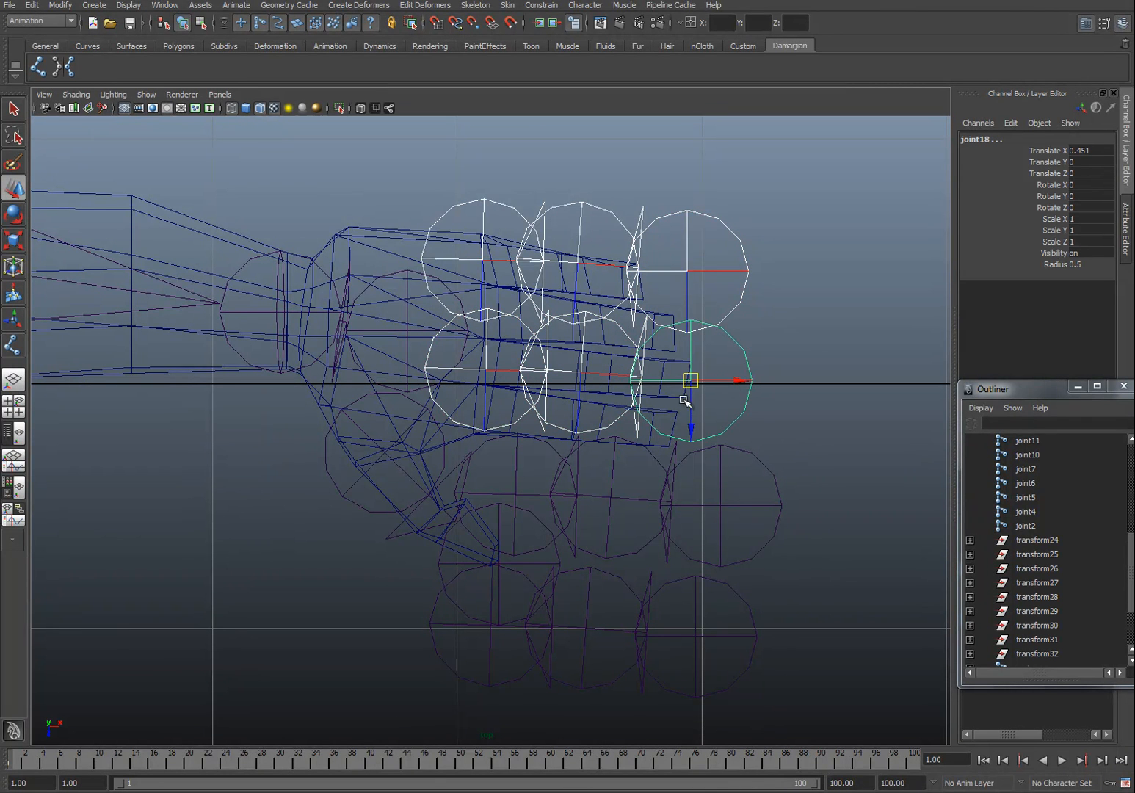
{"action": "left_click", "coordinate": [600, 505]}
{"action": "left_click", "coordinate": [640, 498]}
{"action": "left_click", "coordinate": [721, 506]}
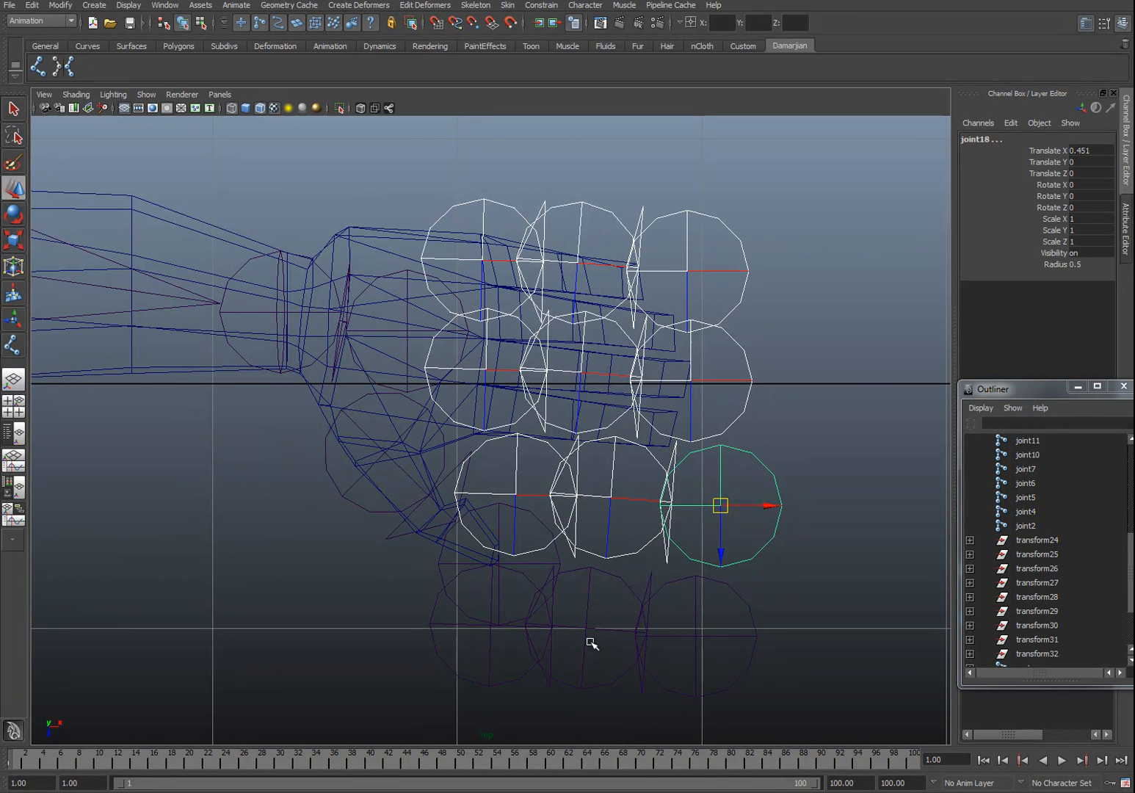
{"action": "left_click", "coordinate": [489, 641]}
{"action": "left_click", "coordinate": [604, 628]}
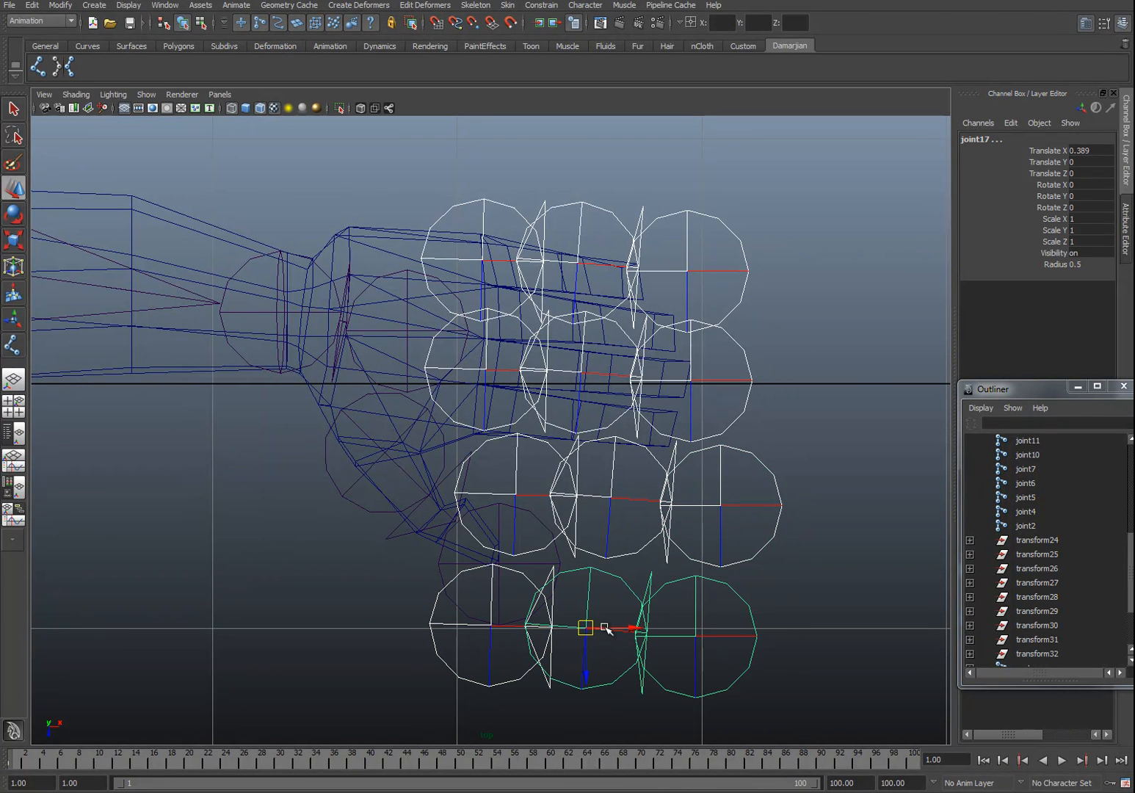
{"action": "left_click", "coordinate": [745, 586]}
{"action": "left_click", "coordinate": [1091, 264]}
{"action": "type", "text": "0.1"}
{"action": "key", "text": "Return"}
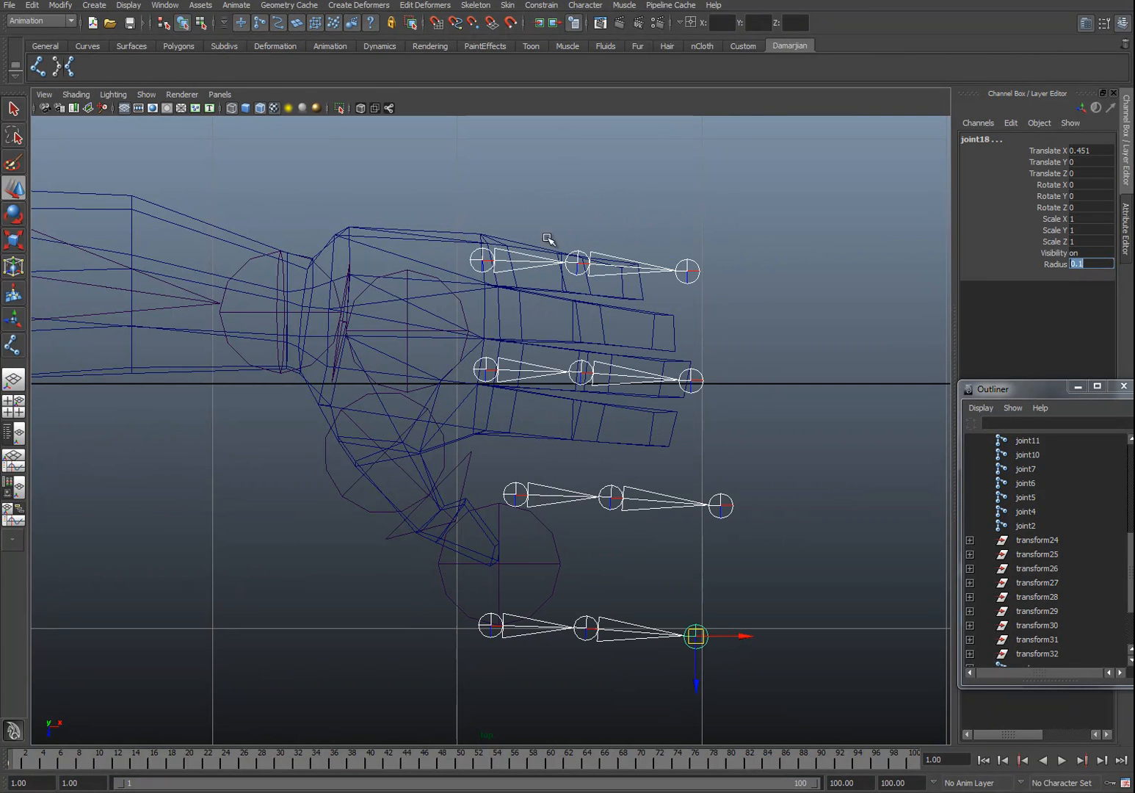
Step: Move the upper three finger chains onto their fingers in the hand mesh
{"action": "left_click", "coordinate": [500, 260]}
{"action": "left_click", "coordinate": [487, 258]}
{"action": "left_click_drag", "start_coordinate": [491, 259], "coordinate": [494, 248]}
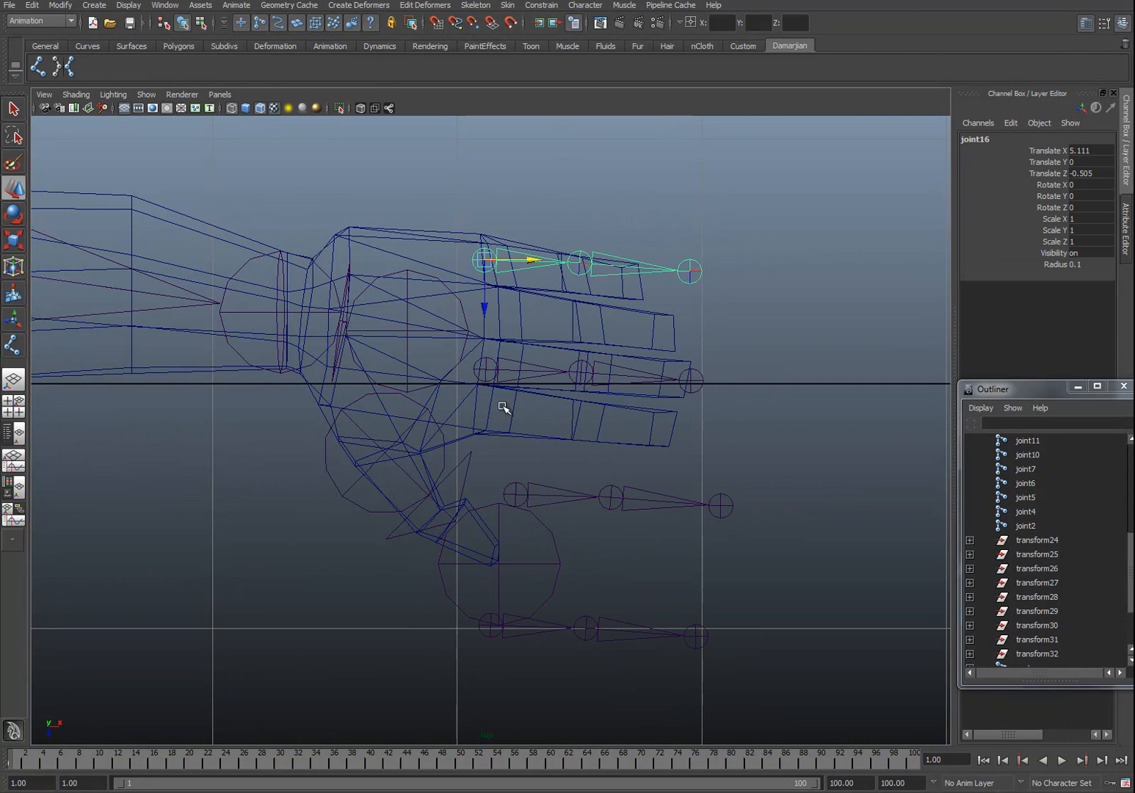
{"action": "left_click", "coordinate": [490, 380]}
{"action": "left_click", "coordinate": [489, 375]}
{"action": "left_click_drag", "start_coordinate": [486, 372], "coordinate": [490, 315]}
{"action": "left_click", "coordinate": [519, 492]}
{"action": "left_click", "coordinate": [514, 495]}
{"action": "left_click_drag", "start_coordinate": [514, 495], "coordinate": [491, 364]}
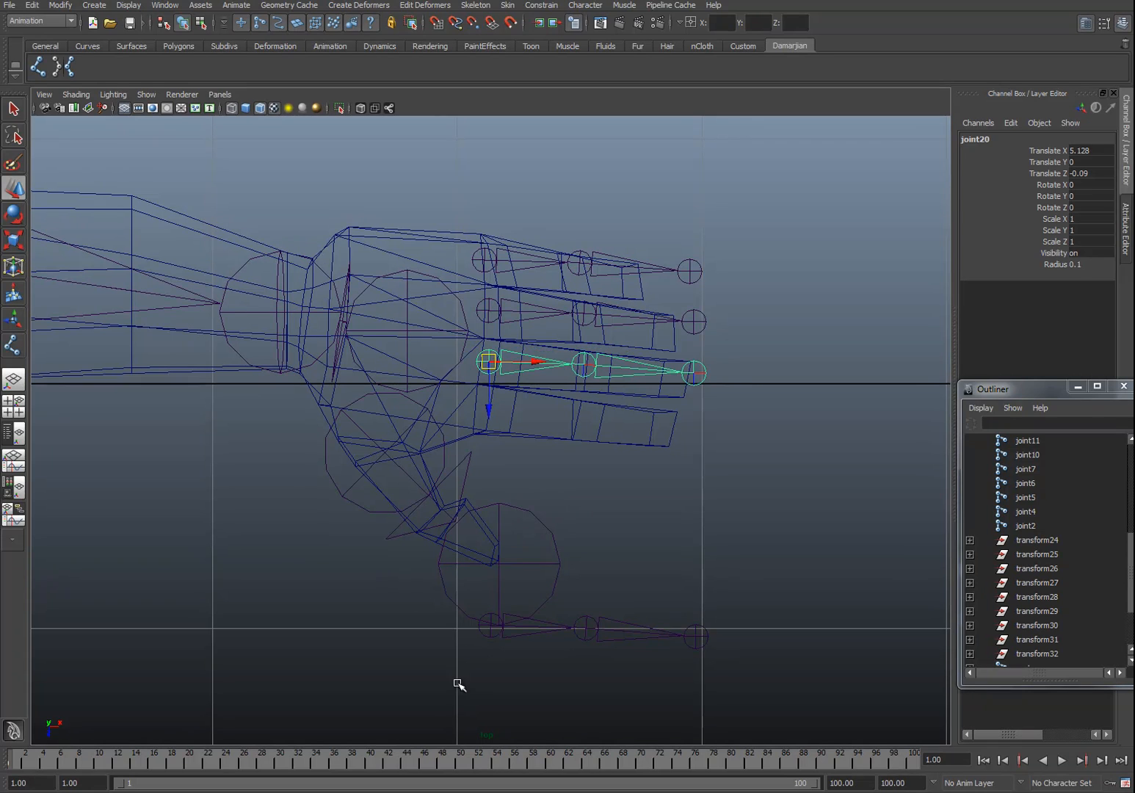
Step: Move the fourth finger chain up onto the little finger and rotate it to follow the finger
{"action": "left_click", "coordinate": [496, 622]}
{"action": "left_click_drag", "start_coordinate": [495, 623], "coordinate": [485, 409]}
{"action": "key", "text": "e"}
{"action": "left_click_drag", "start_coordinate": [548, 371], "coordinate": [548, 389]}
{"action": "left_click", "coordinate": [809, 368]}
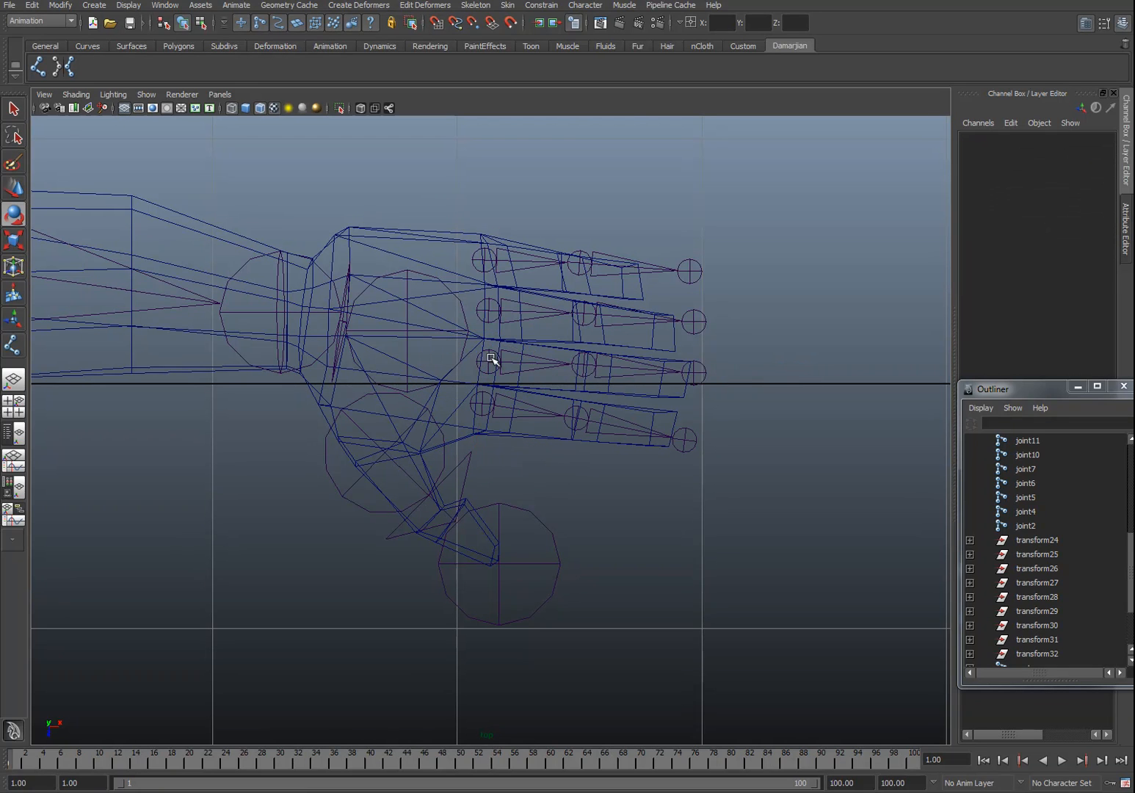
Step: Rotate the second finger chain's root joint so the chain follows its finger
{"action": "left_click", "coordinate": [480, 360]}
{"action": "left_click_drag", "start_coordinate": [549, 322], "coordinate": [558, 282]}
{"action": "left_click", "coordinate": [517, 312]}
{"action": "left_click", "coordinate": [496, 307]}
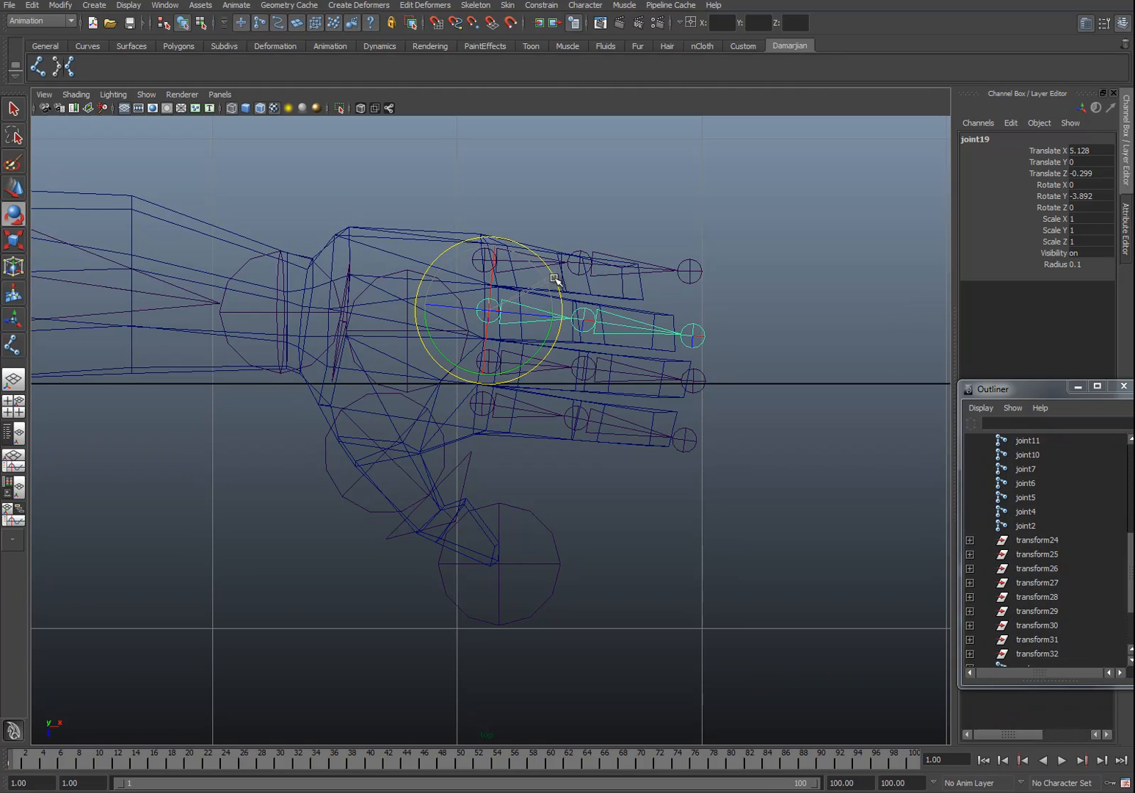
{"action": "left_click", "coordinate": [528, 247]}
{"action": "left_click", "coordinate": [500, 252]}
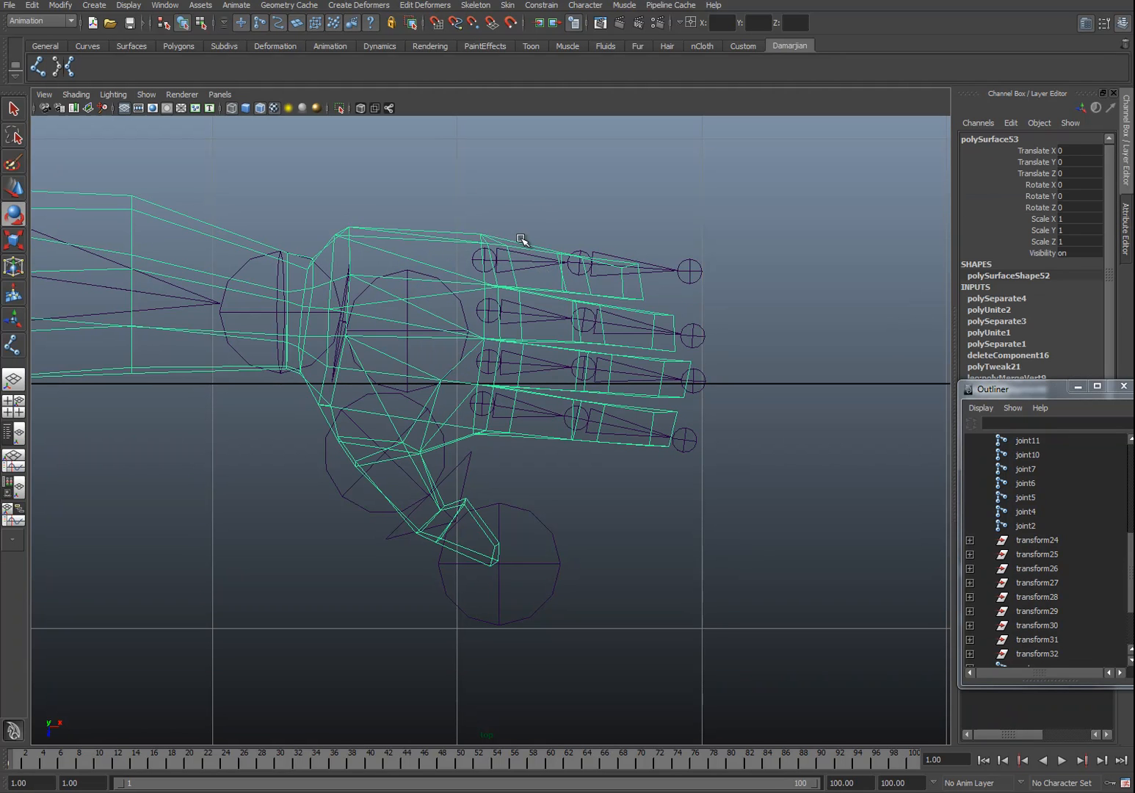
{"action": "left_click", "coordinate": [477, 261]}
{"action": "left_click_drag", "start_coordinate": [549, 223], "coordinate": [545, 225]}
{"action": "left_click", "coordinate": [356, 489]}
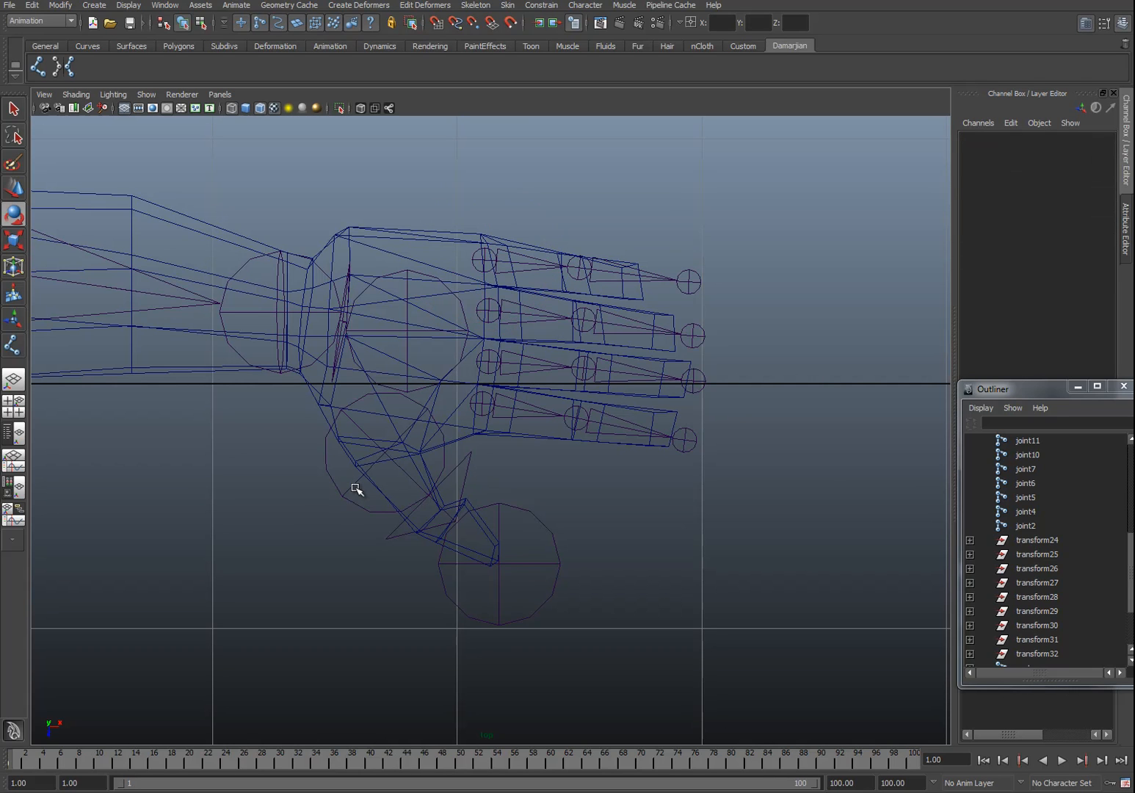
Step: Select the thumb joints and set their radius to 0.1
{"action": "left_click", "coordinate": [346, 502]}
{"action": "left_click", "coordinate": [512, 506], "text": "shift"}
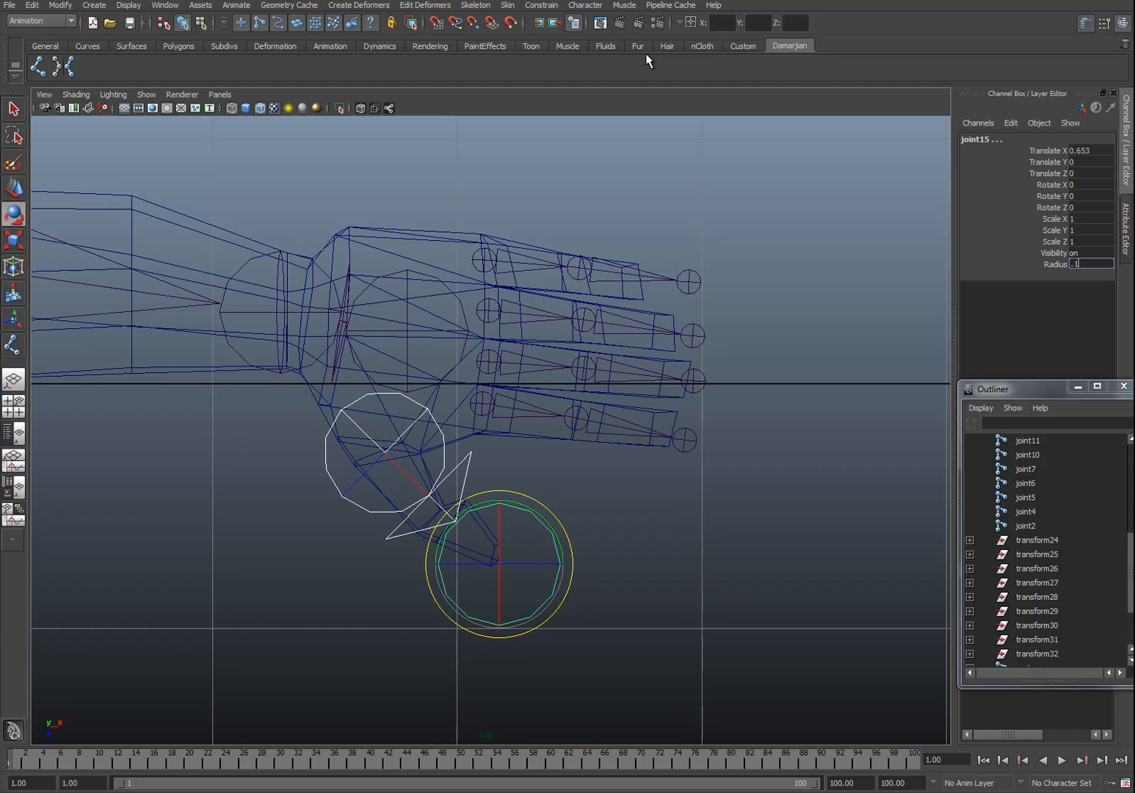
{"action": "key", "text": "Return"}
{"action": "left_click", "coordinate": [328, 476]}
{"action": "left_click", "coordinate": [385, 451]}
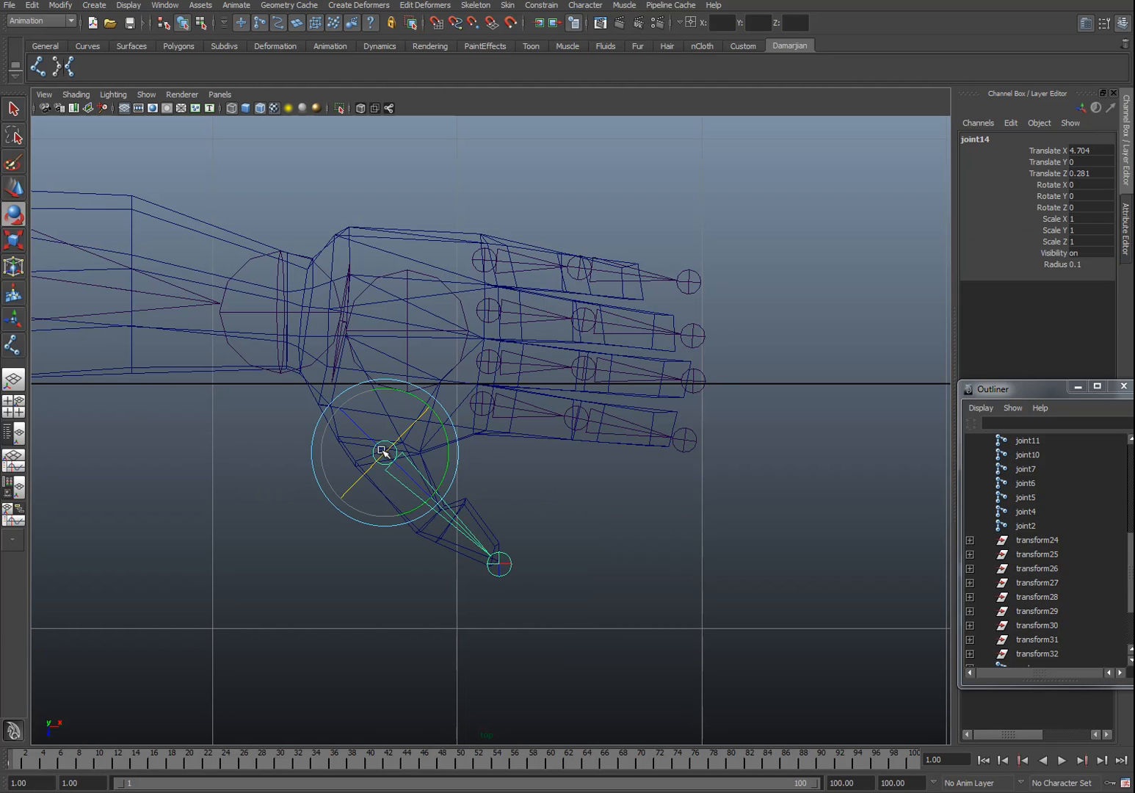
Step: Reposition the thumb's base joint and move its end joint back to the thumb's middle knuckle
{"action": "key", "text": "w"}
{"action": "left_click_drag", "start_coordinate": [383, 451], "coordinate": [375, 440]}
{"action": "left_click", "coordinate": [495, 548]}
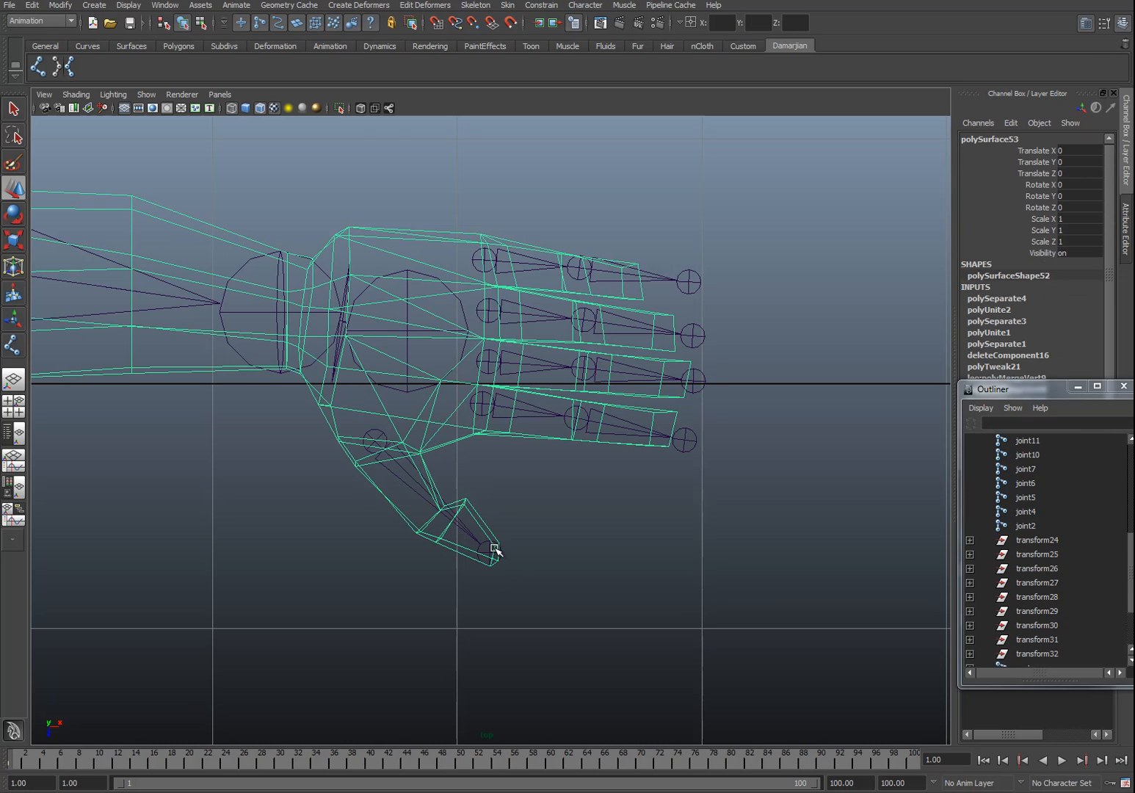
{"action": "left_click", "coordinate": [485, 547]}
{"action": "left_click", "coordinate": [485, 551]}
{"action": "left_click_drag", "start_coordinate": [484, 551], "coordinate": [428, 516]}
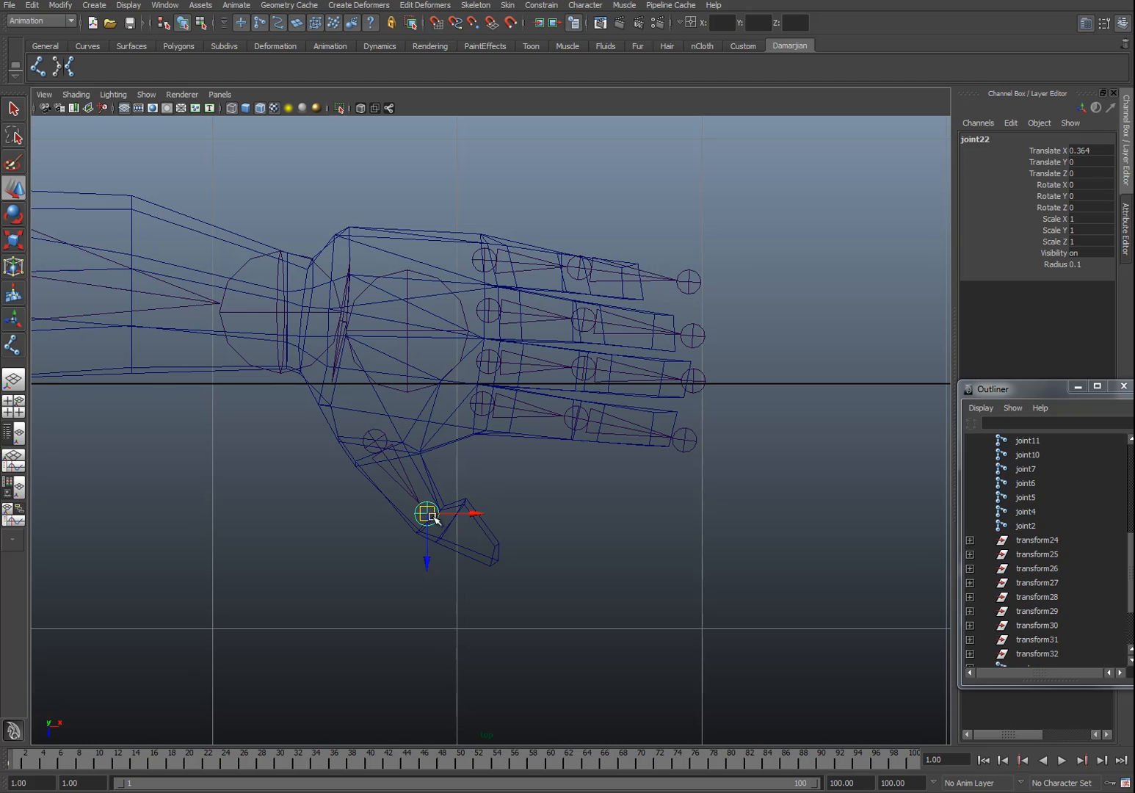
{"action": "left_click", "coordinate": [39, 67]}
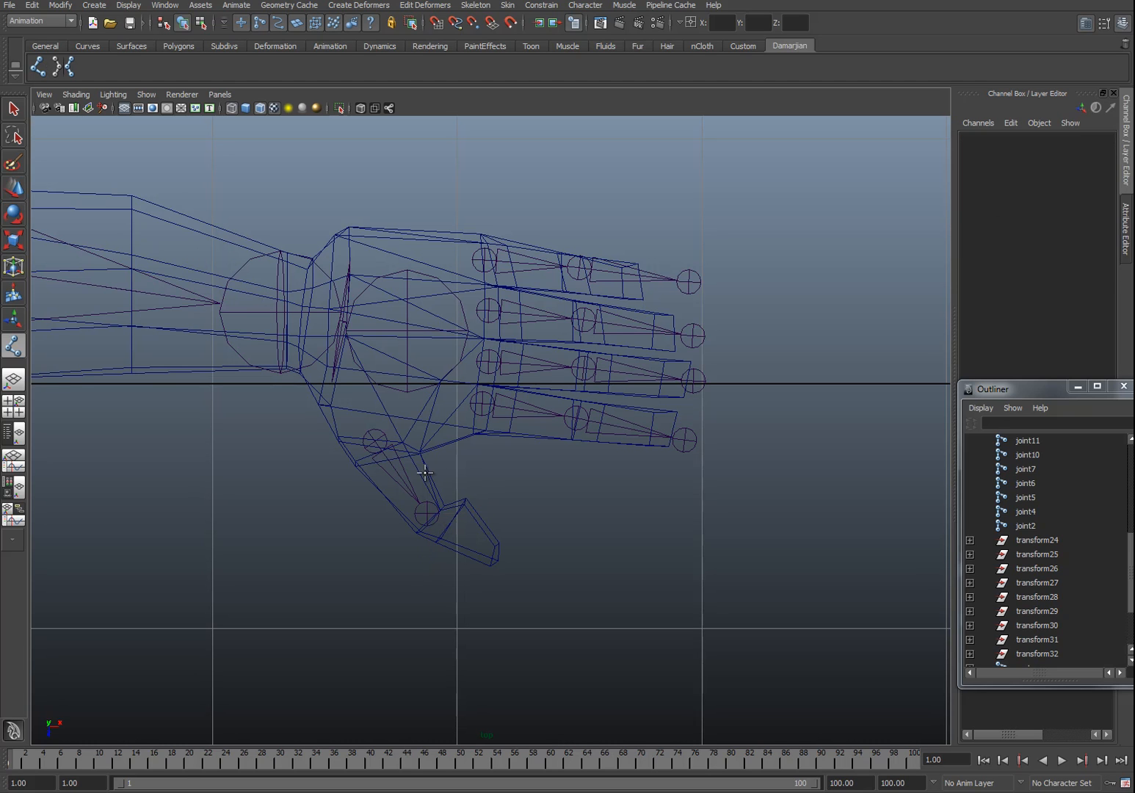
{"action": "left_click", "coordinate": [422, 516]}
{"action": "left_click", "coordinate": [497, 558]}
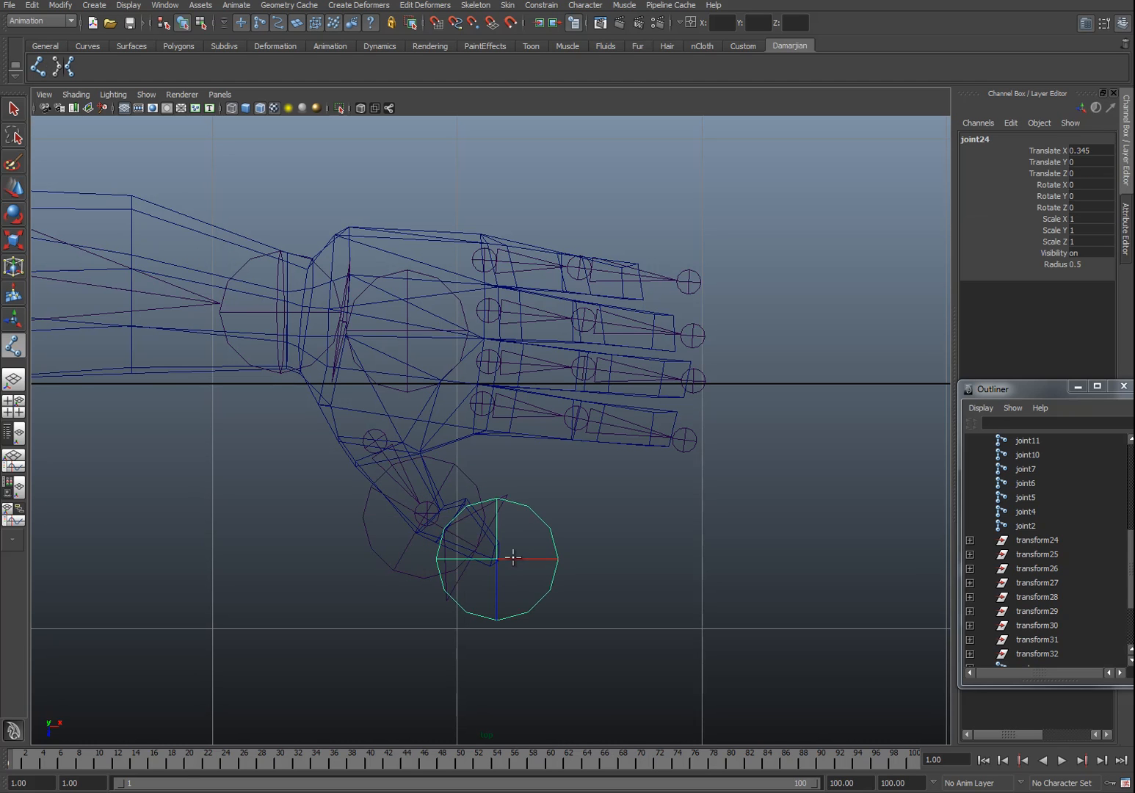
{"action": "key", "text": "ctrl+z"}
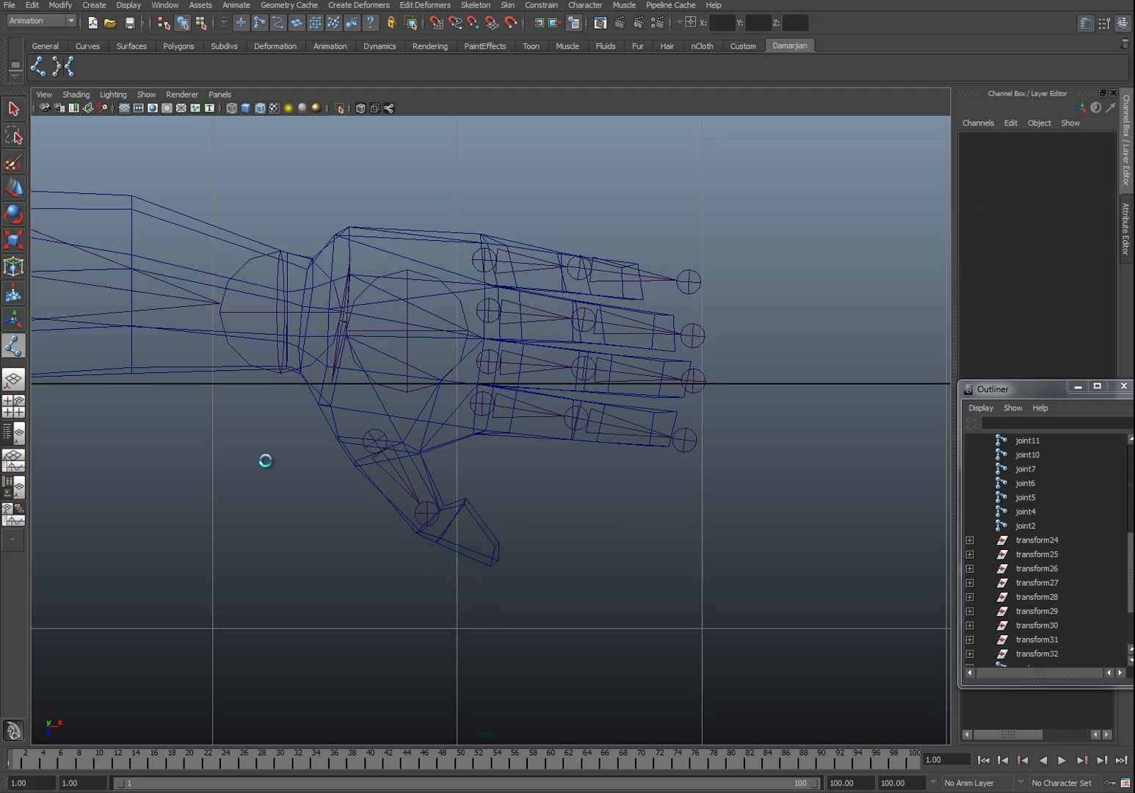
{"action": "key", "text": "w"}
{"action": "left_click", "coordinate": [425, 516]}
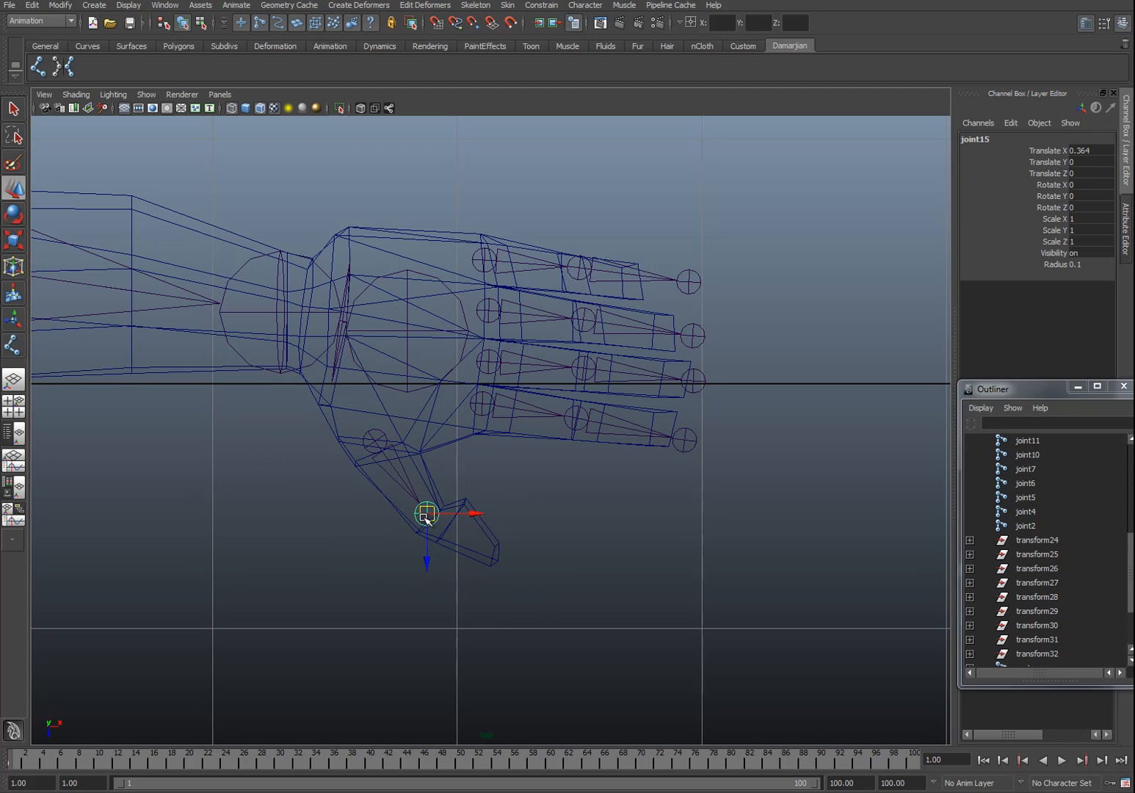
{"action": "left_click", "coordinate": [38, 66]}
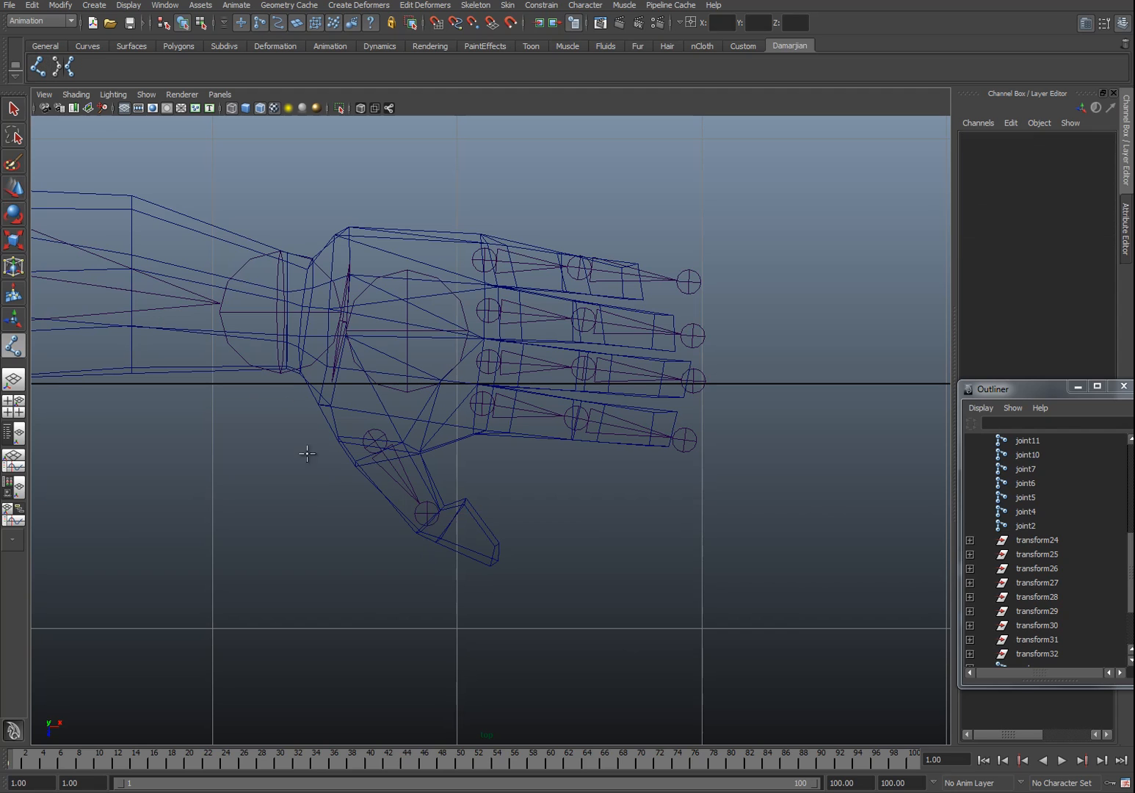
{"action": "left_click", "coordinate": [427, 512]}
{"action": "left_click", "coordinate": [505, 563]}
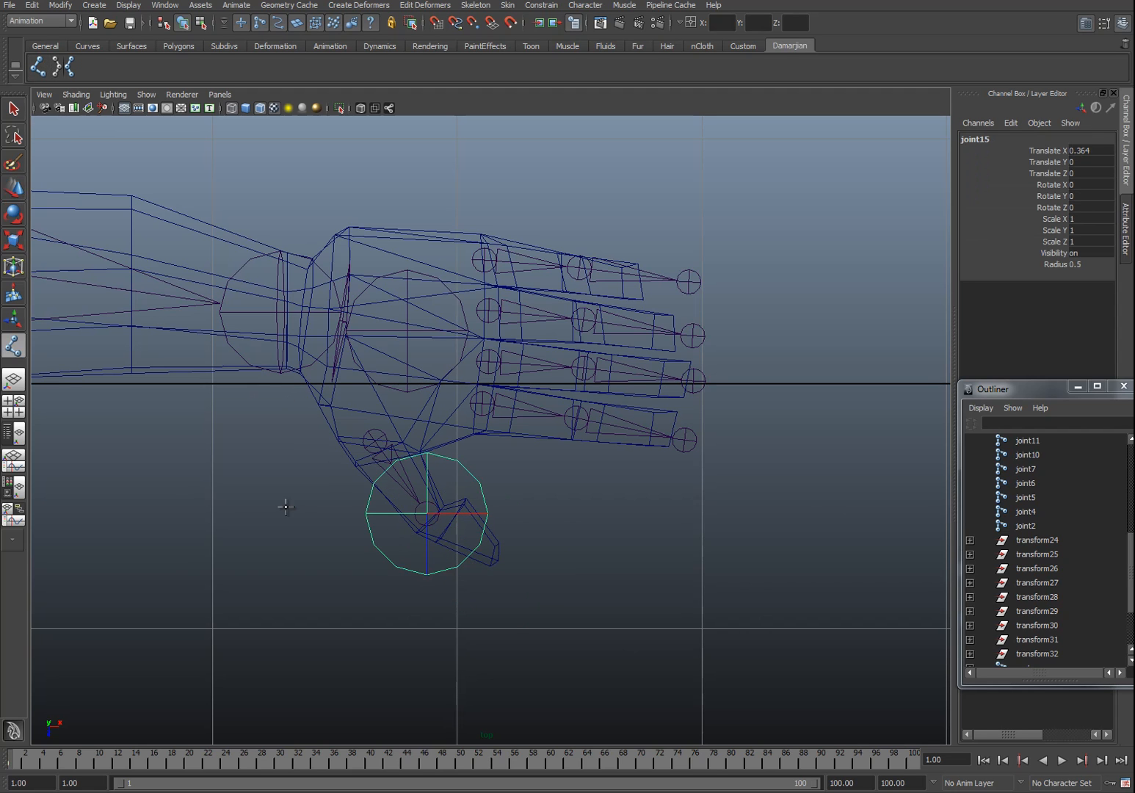
{"action": "key", "text": "ctrl+z"}
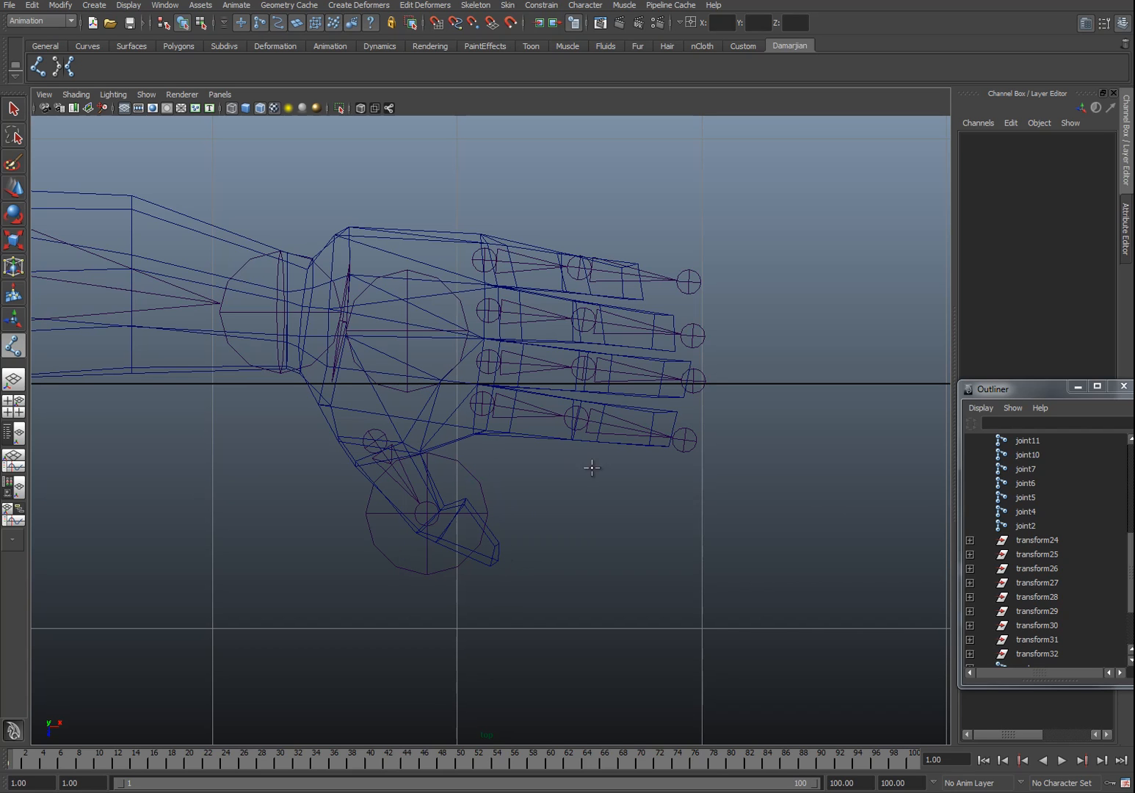
Step: Add a tip joint to the thumb chain, set its radius to 0.1 and nudge it onto the thumb tip
{"action": "key", "text": "w"}
{"action": "left_click", "coordinate": [475, 472]}
{"action": "left_click", "coordinate": [434, 415]}
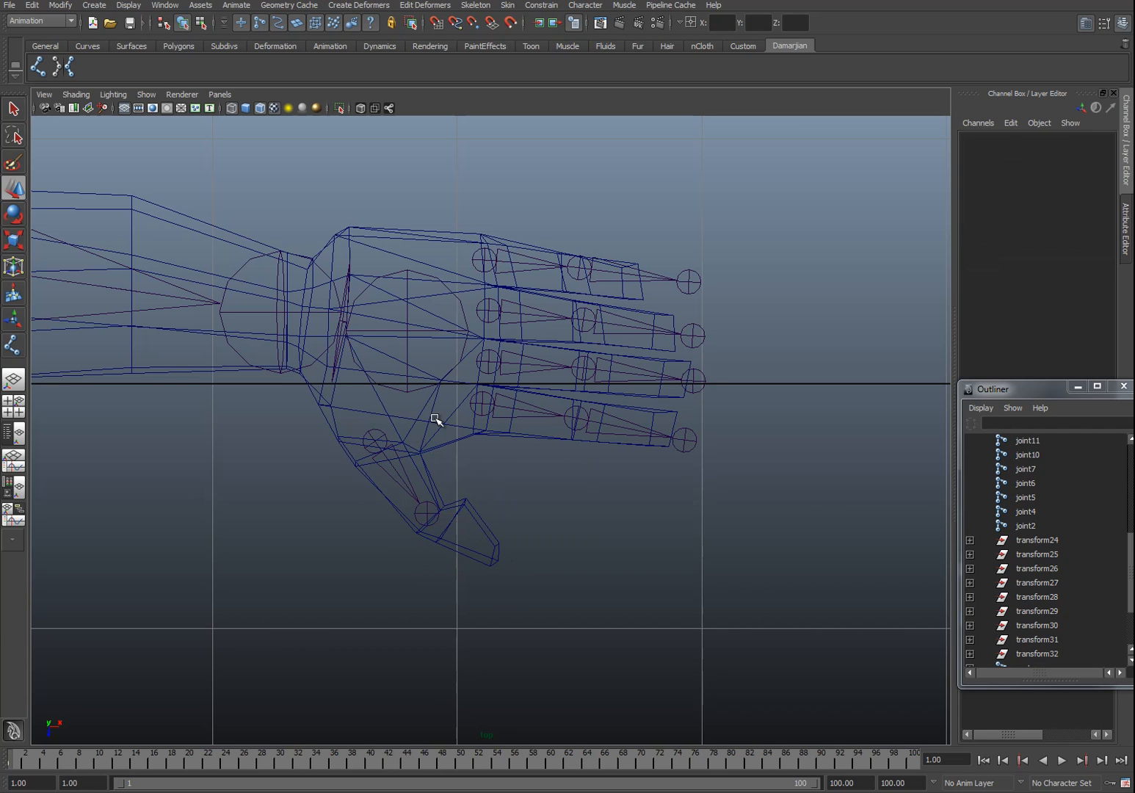
{"action": "left_click", "coordinate": [40, 69]}
{"action": "left_click", "coordinate": [491, 563]}
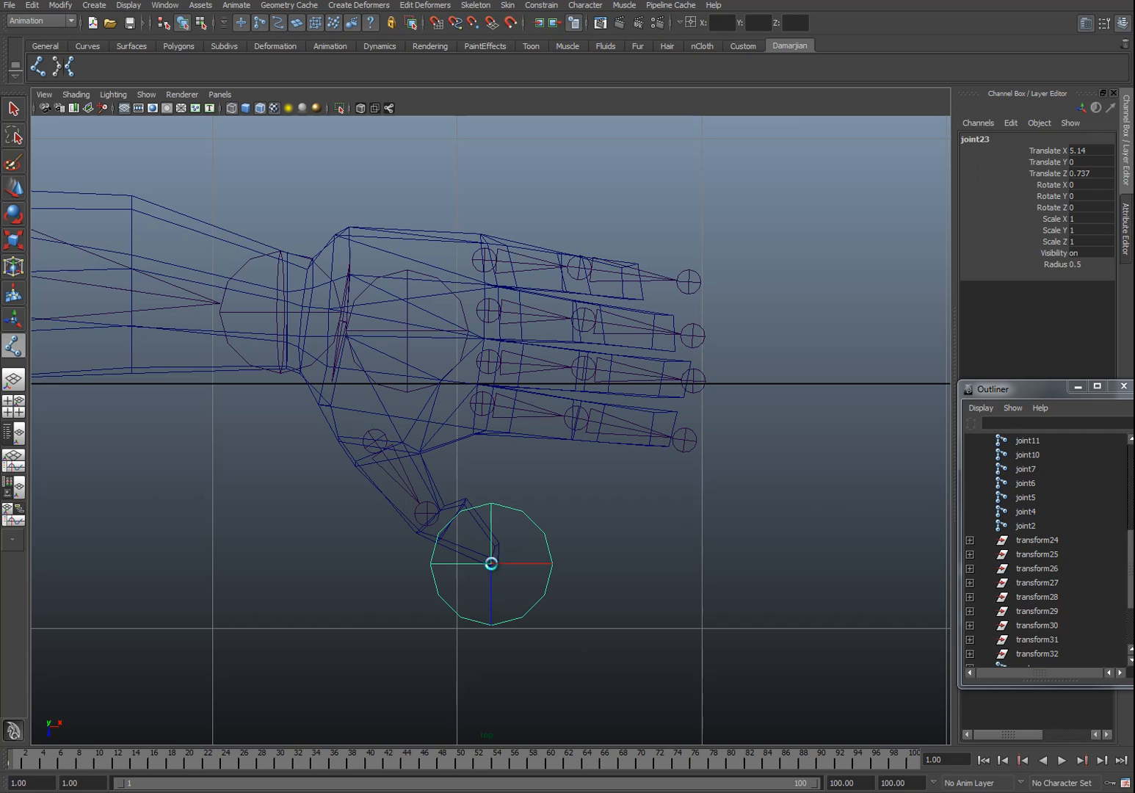
{"action": "key", "text": "w"}
{"action": "left_click", "coordinate": [1090, 265]}
{"action": "key", "text": "Return"}
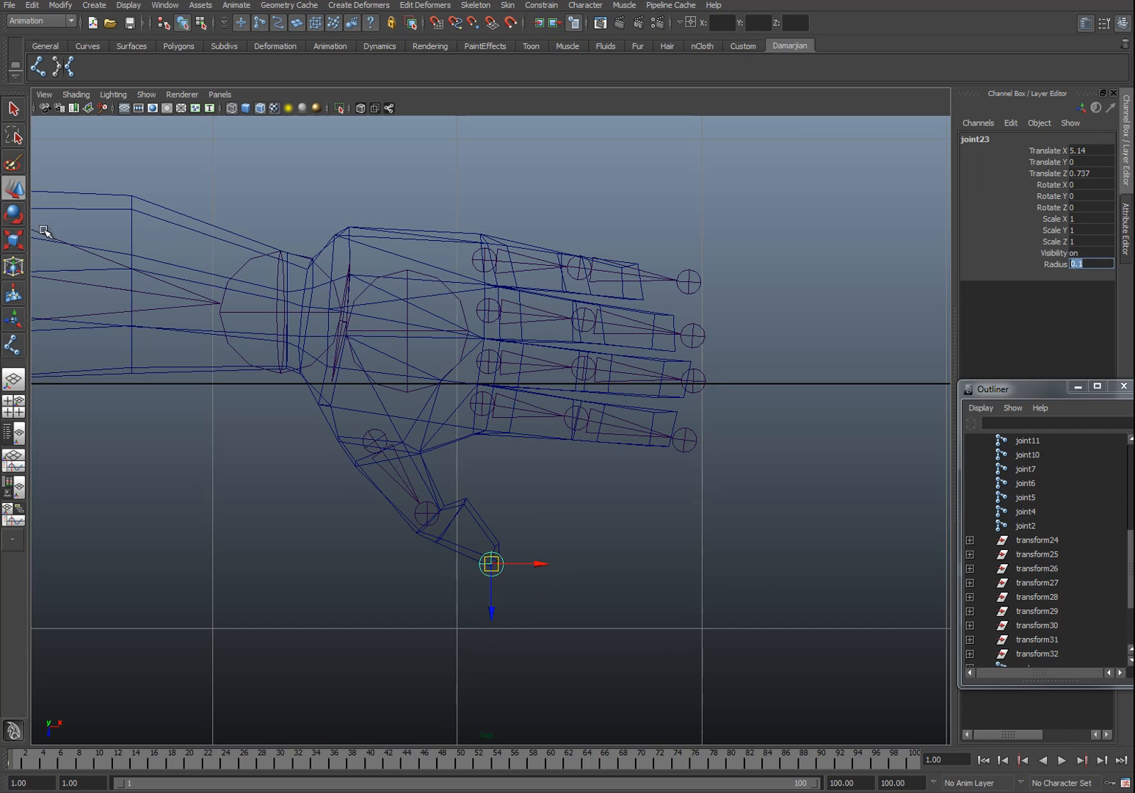
{"action": "left_click_drag", "start_coordinate": [488, 565], "coordinate": [500, 560]}
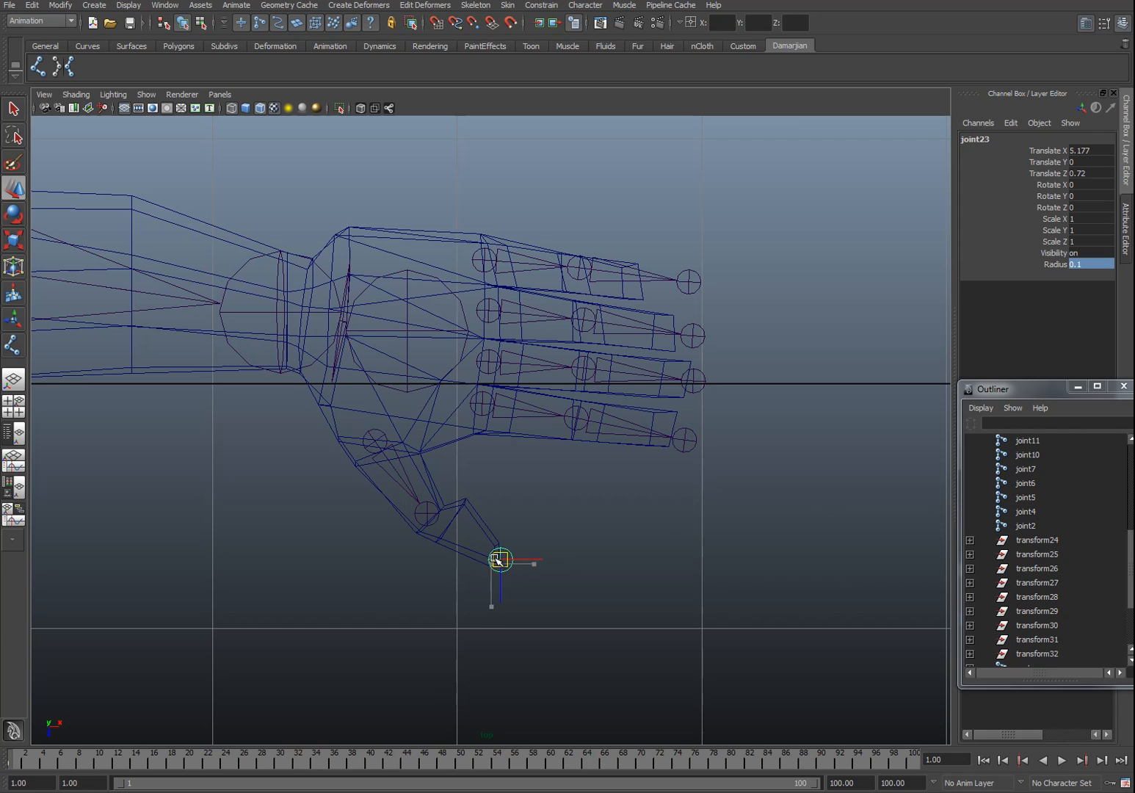
Step: Parent the thumb chain and all four finger chains under the L_Palm joint
{"action": "left_click", "coordinate": [424, 514]}
{"action": "left_click", "coordinate": [375, 442]}
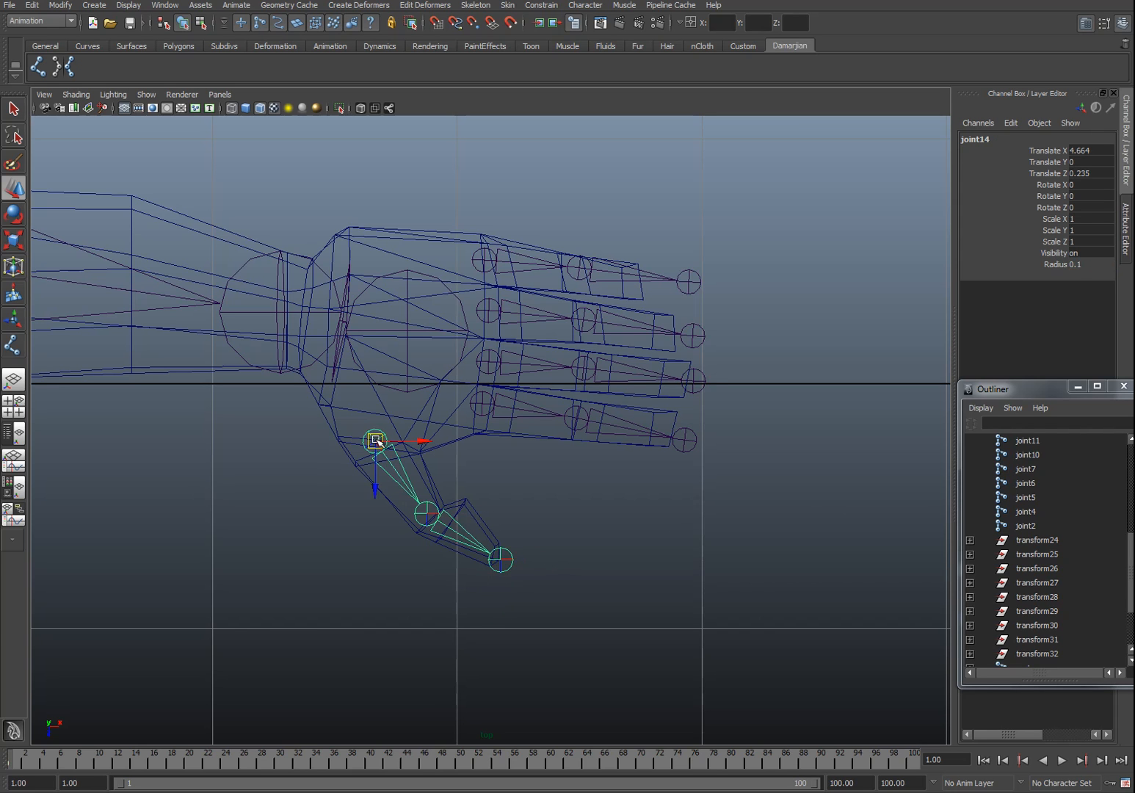
{"action": "left_click", "coordinate": [409, 348]}
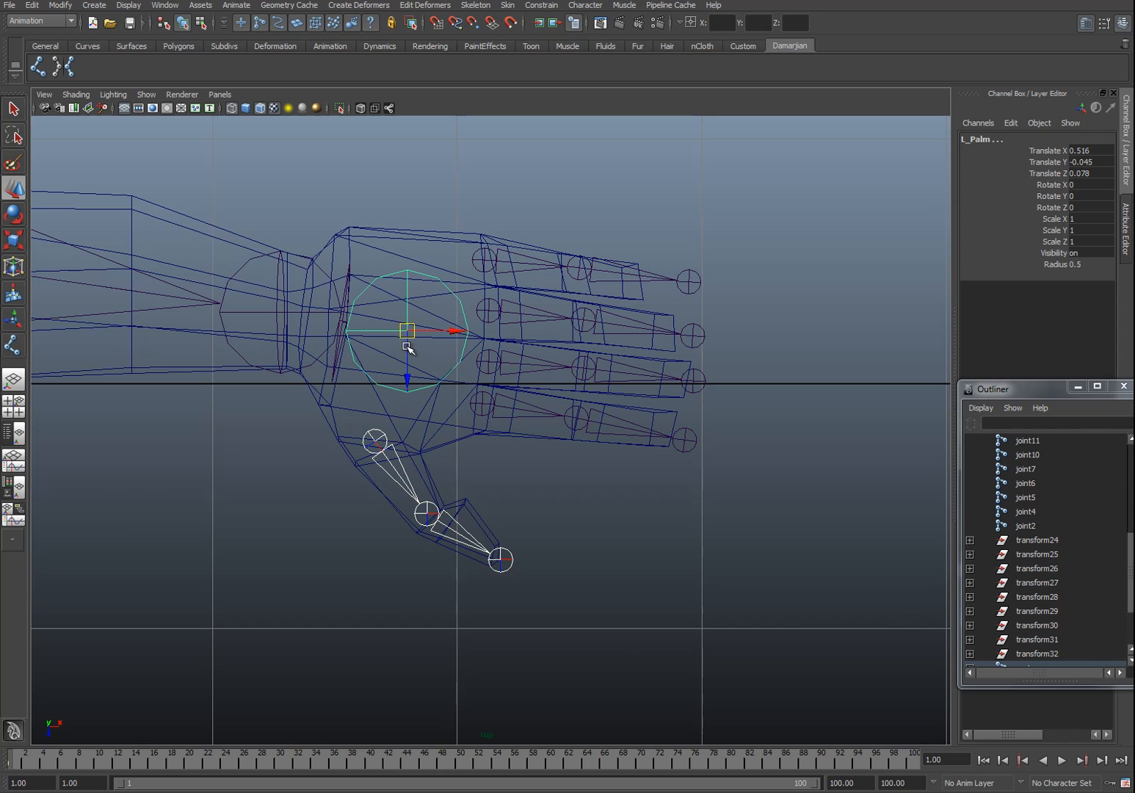
{"action": "left_click", "coordinate": [421, 508]}
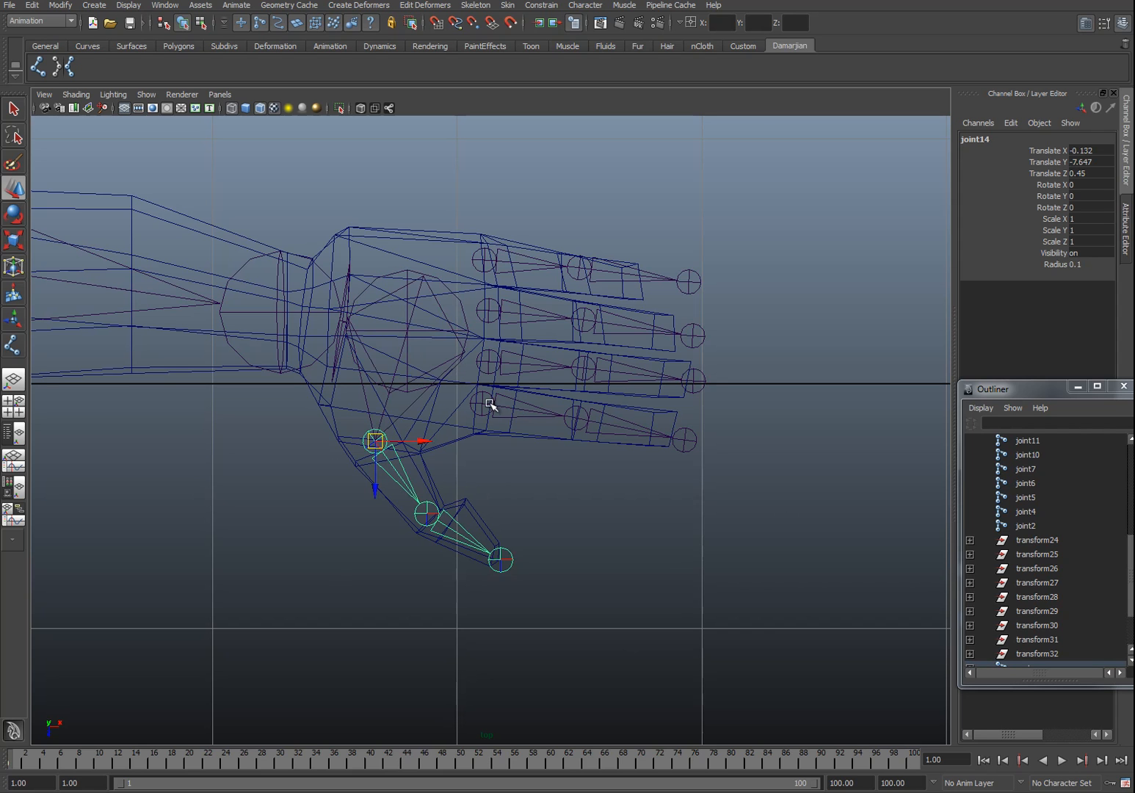
{"action": "left_click", "coordinate": [487, 401]}
{"action": "left_click", "coordinate": [407, 328]}
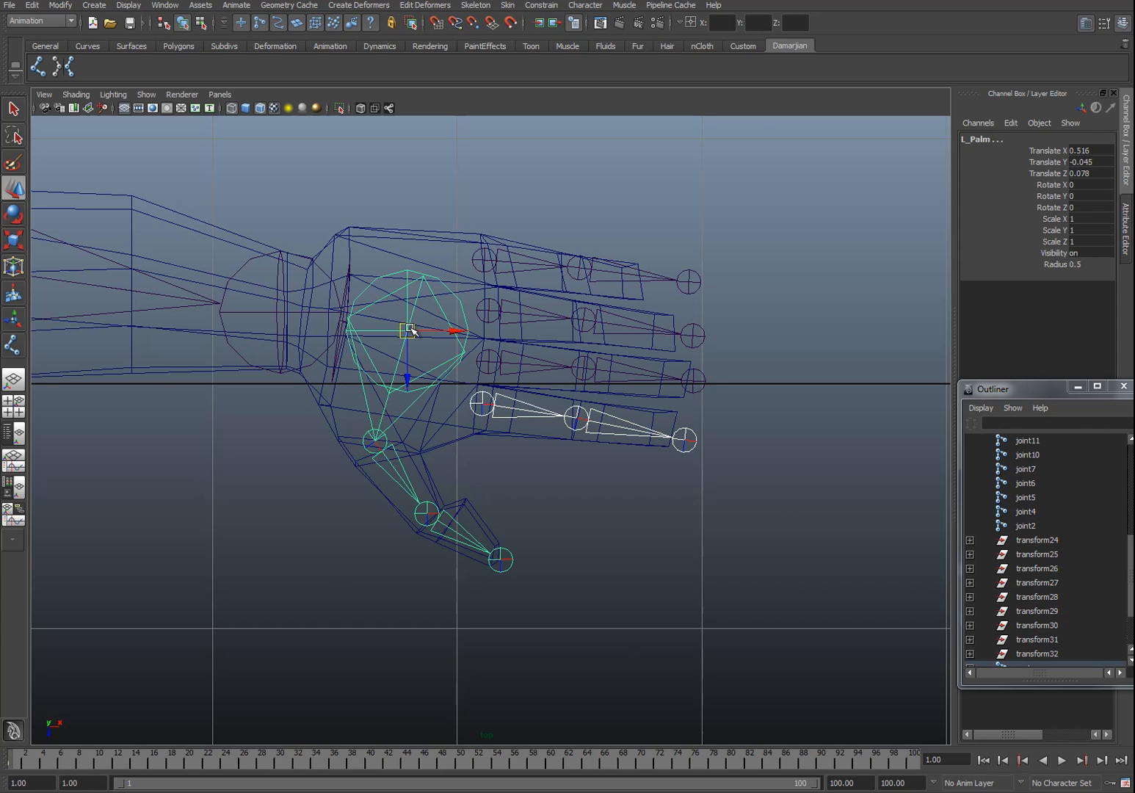
{"action": "key", "text": "ctrl+z"}
{"action": "left_click", "coordinate": [459, 309]}
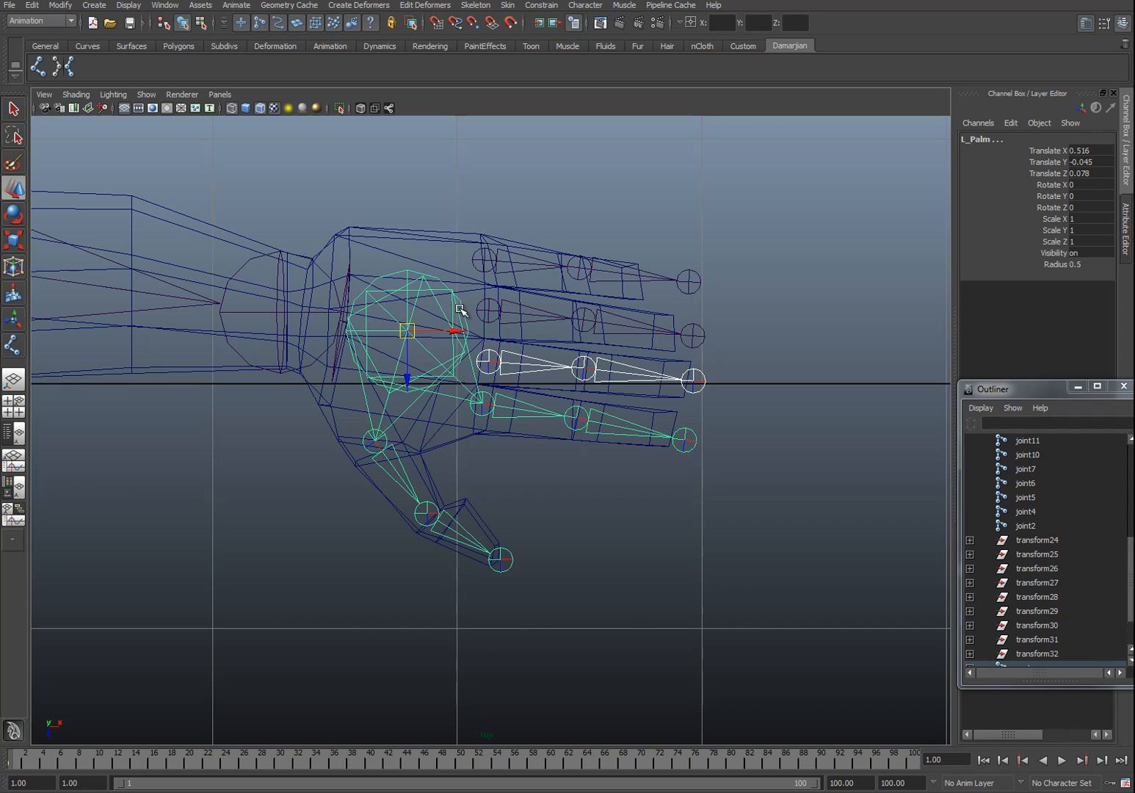
{"action": "key", "text": "ctrl+z"}
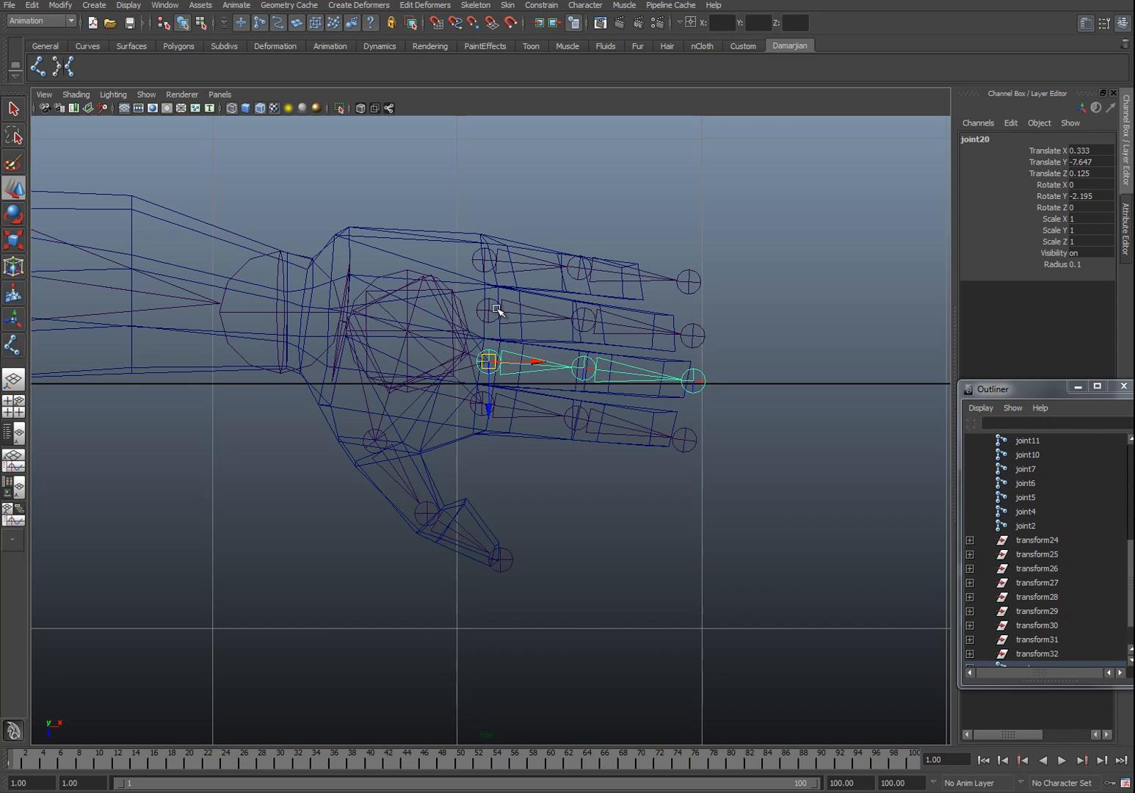
{"action": "left_click", "coordinate": [458, 303]}
{"action": "left_click", "coordinate": [478, 312]}
{"action": "left_click", "coordinate": [453, 307], "text": "shift"}
{"action": "key", "text": "p"}
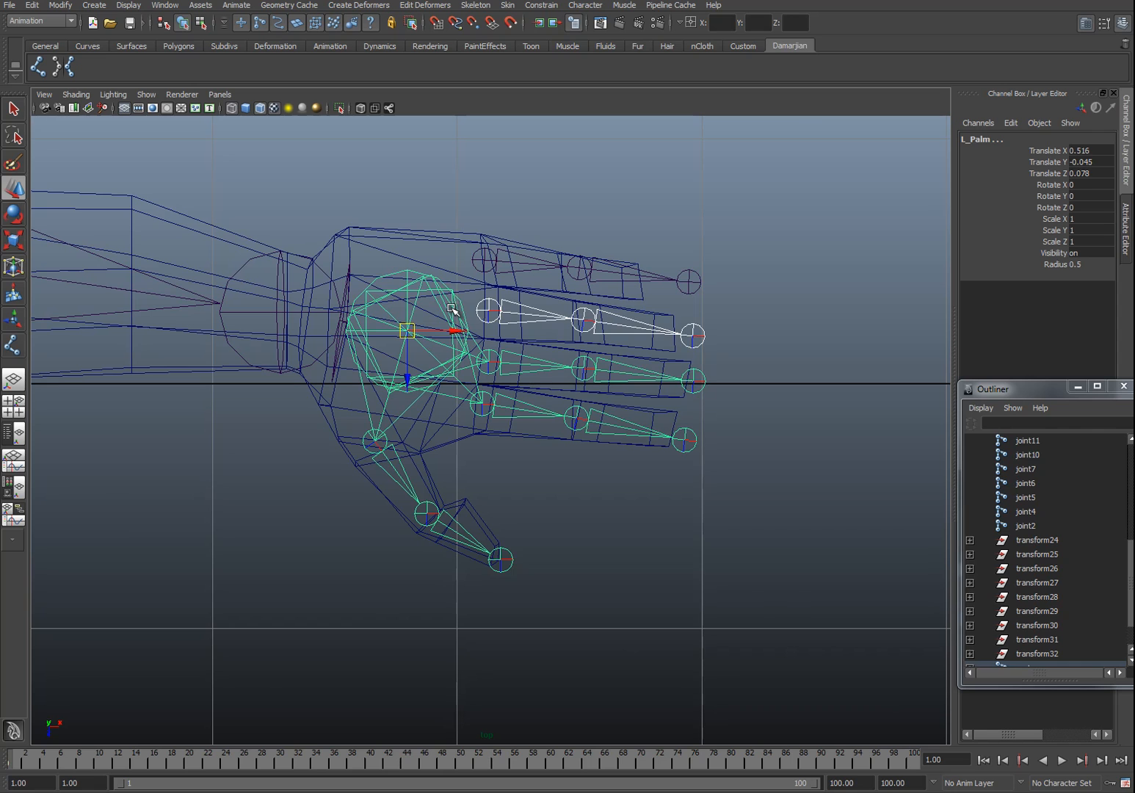
Step: Parent the remaining top finger chain under the L_Palm joint
{"action": "left_click", "coordinate": [481, 259]}
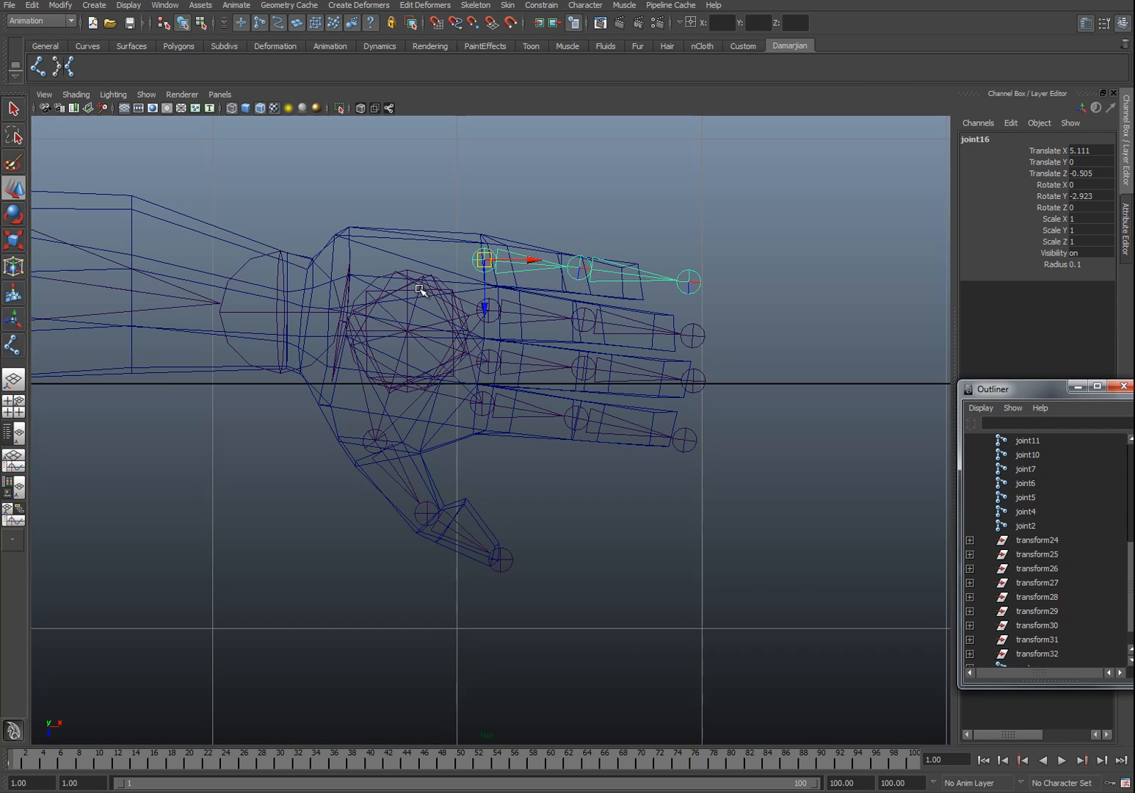
{"action": "left_click", "coordinate": [400, 272], "text": "shift"}
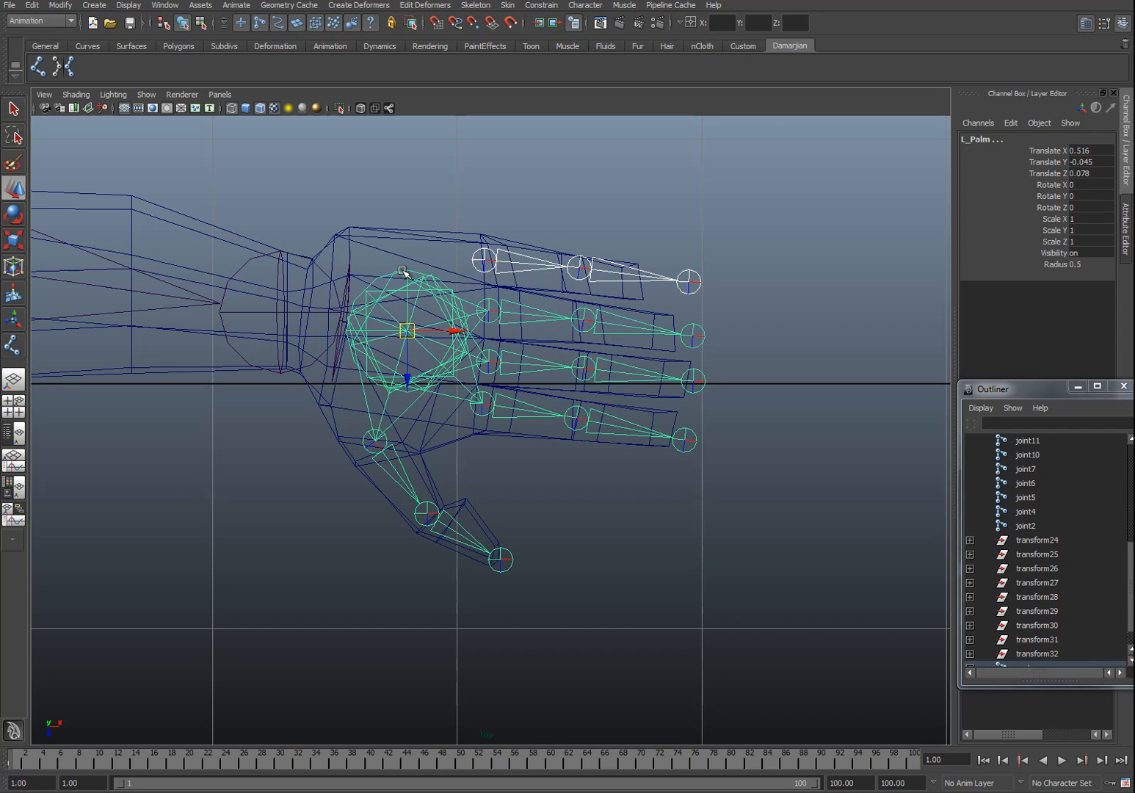
{"action": "key", "text": "p"}
Step: Name the thumb's base joint L_Thumb and its middle joint L_Thumb_Knuckle
{"action": "left_click", "coordinate": [453, 445]}
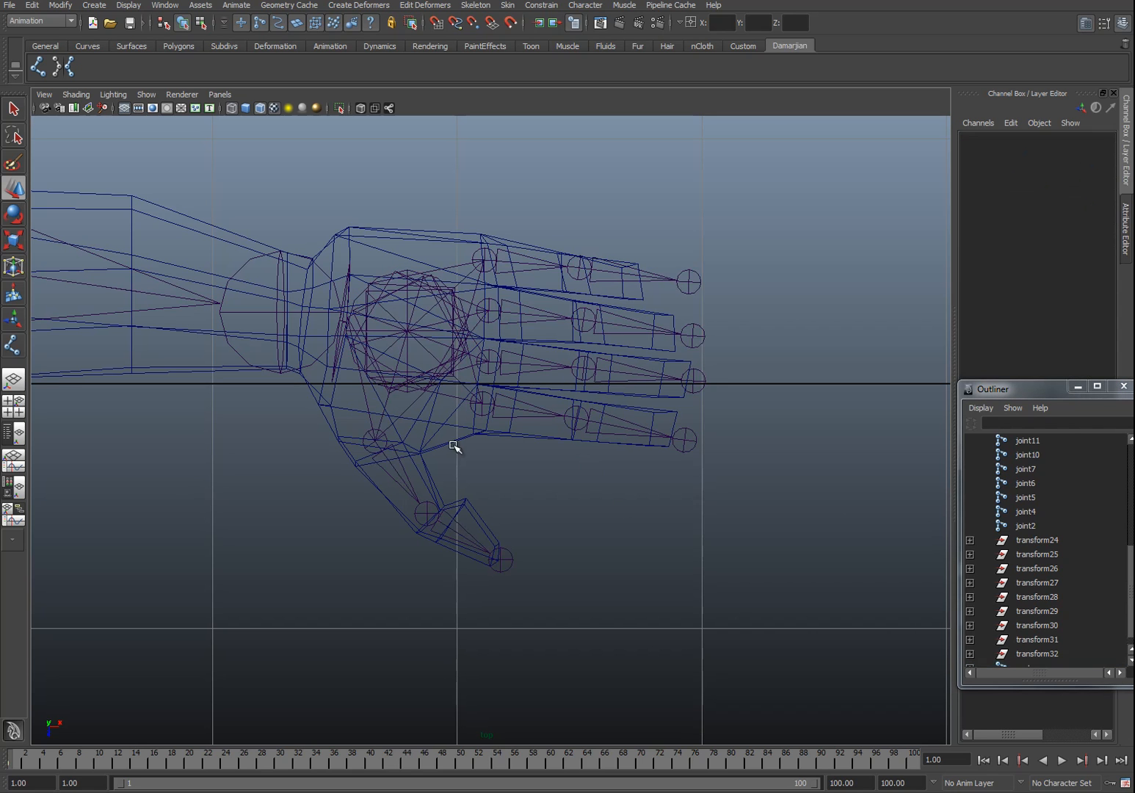
{"action": "left_click", "coordinate": [362, 435]}
{"action": "left_click", "coordinate": [1014, 138]}
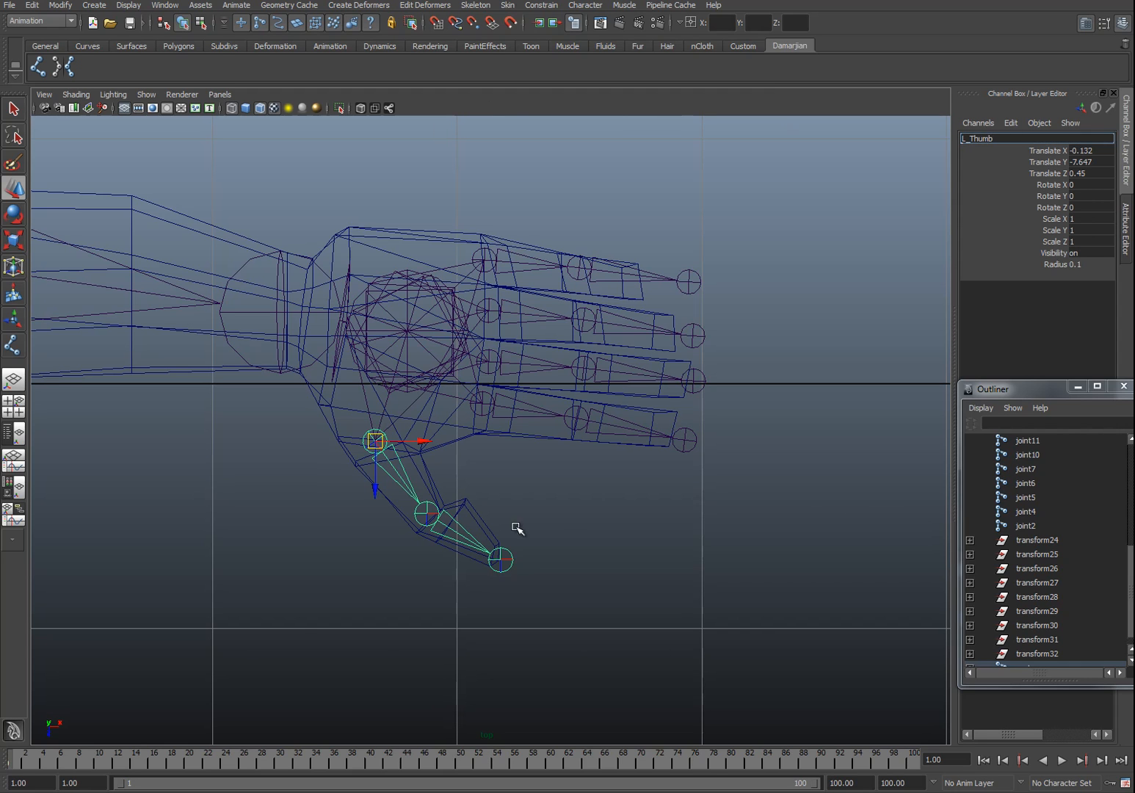
{"action": "left_click", "coordinate": [445, 518]}
{"action": "left_click", "coordinate": [1003, 138]}
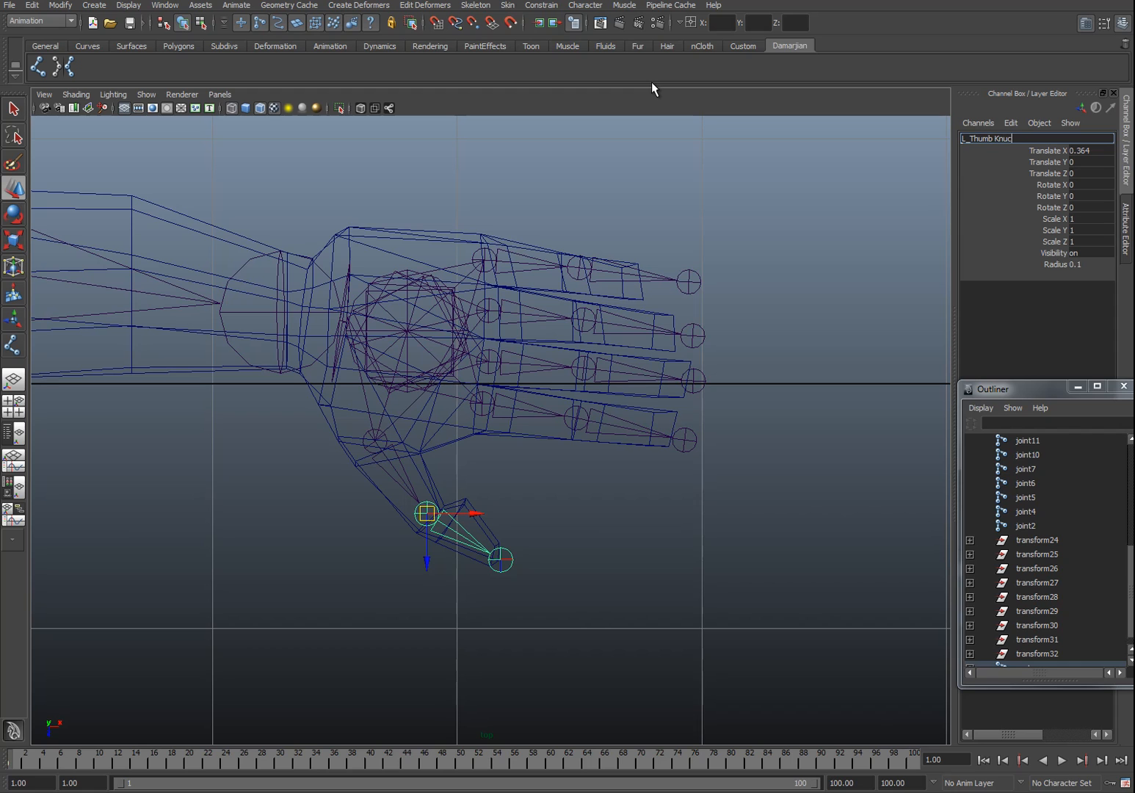
{"action": "key", "text": "Return"}
{"action": "left_click", "coordinate": [514, 440]}
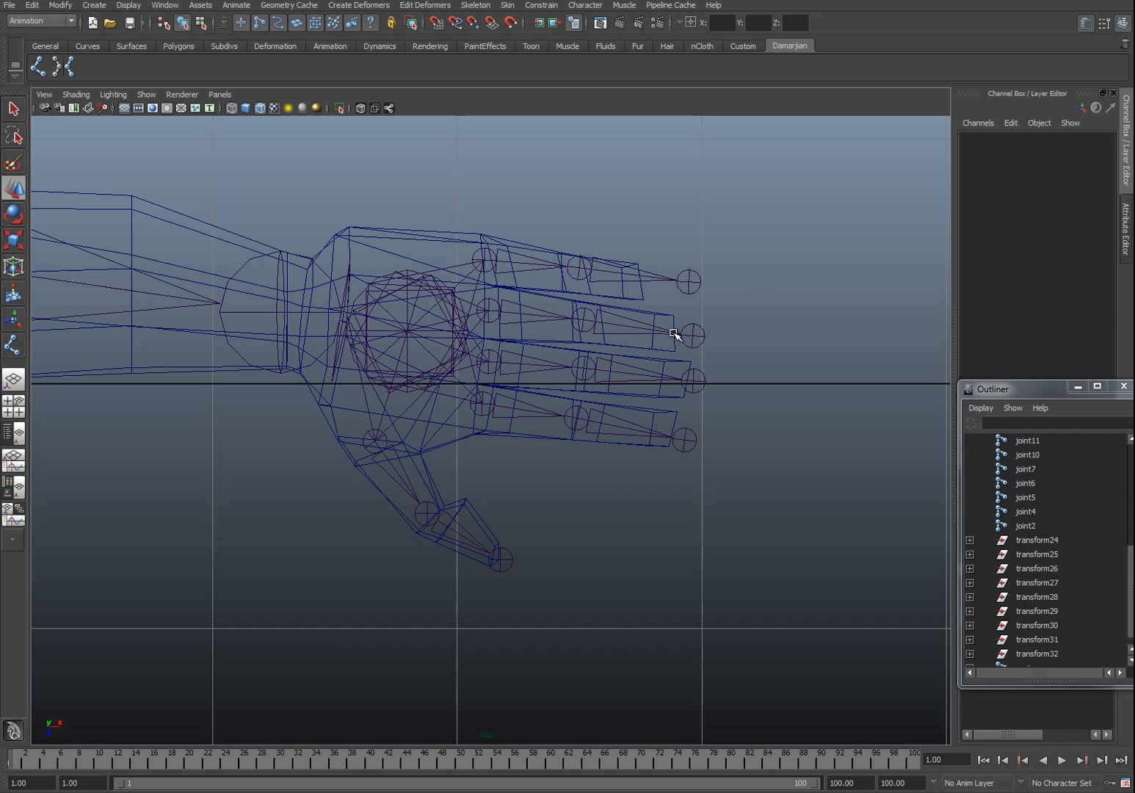
Step: Pull the tip joints of the top, second and bottom fingers slightly back inside the fingertips
{"action": "left_click", "coordinate": [688, 282]}
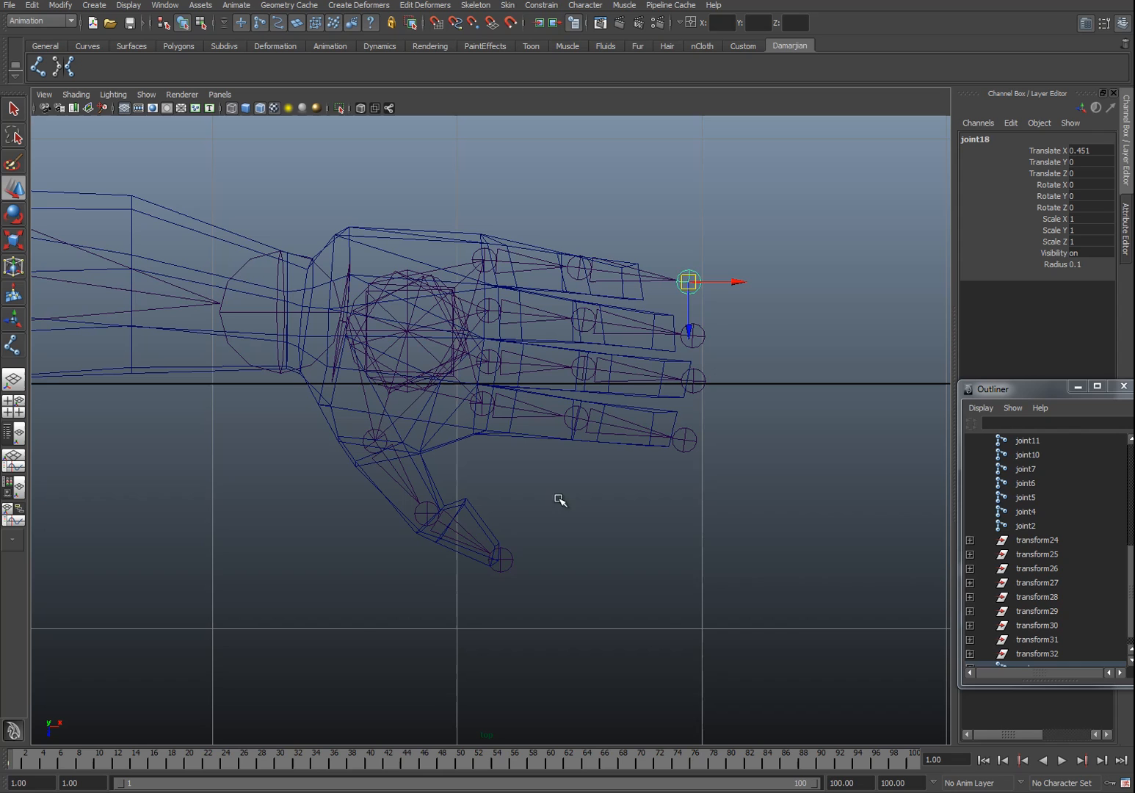
{"action": "left_click_drag", "start_coordinate": [702, 282], "coordinate": [664, 277]}
{"action": "left_click", "coordinate": [693, 336]}
{"action": "left_click_drag", "start_coordinate": [692, 335], "coordinate": [679, 335]}
{"action": "left_click", "coordinate": [684, 436]}
{"action": "left_click_drag", "start_coordinate": [684, 436], "coordinate": [681, 436]}
Step: Select the finger and thumb chains and raise them from the ground up to the hand's height
{"action": "middle_click_drag", "start_coordinate": [320, 427], "coordinate": [493, 451], "text": "alt"}
{"action": "key", "text": "space"}
{"action": "left_click_drag", "start_coordinate": [461, 451], "coordinate": [473, 435]}
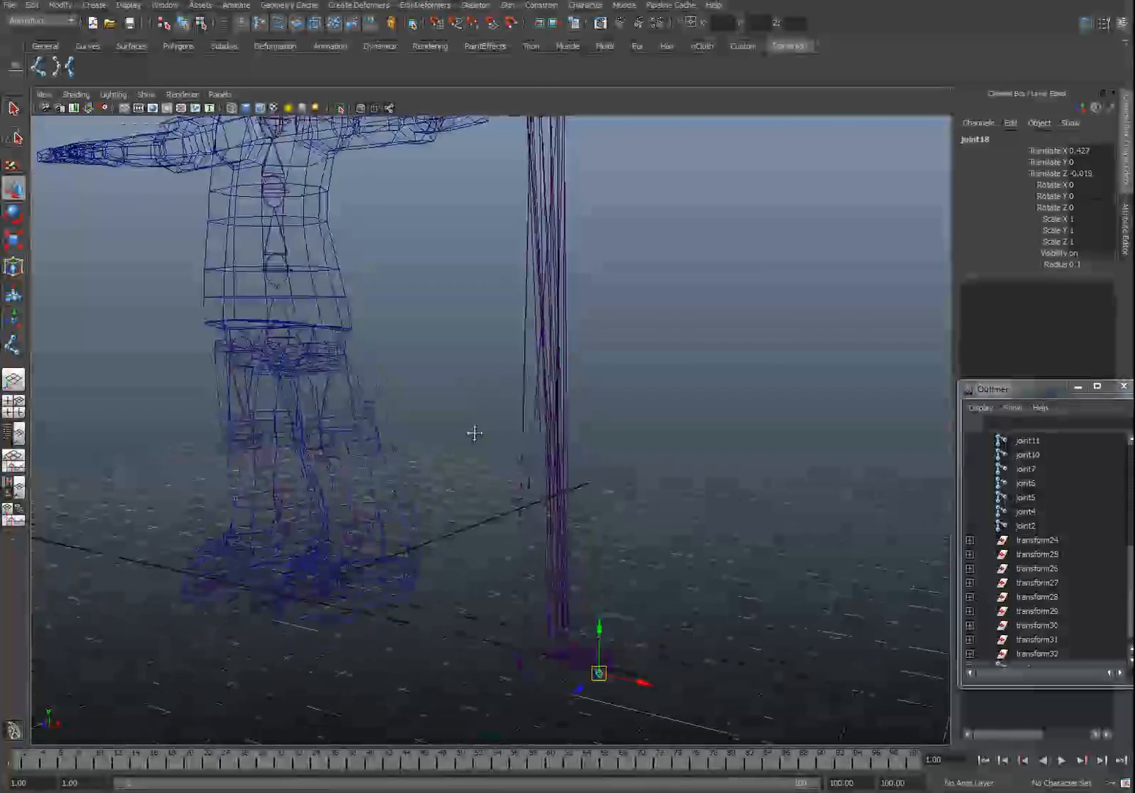
{"action": "mouse_move", "coordinate": [474, 434]}
{"action": "middle_mouse_down", "text": "alt"}
{"action": "mouse_move", "coordinate": [458, 502]}
{"action": "mouse_move", "coordinate": [489, 428]}
{"action": "middle_mouse_up", "text": "alt"}
{"action": "middle_click_drag", "start_coordinate": [539, 559], "coordinate": [499, 474], "text": "alt"}
{"action": "scroll", "coordinate": [499, 474], "scroll_direction": "up", "scroll_amount": 2}
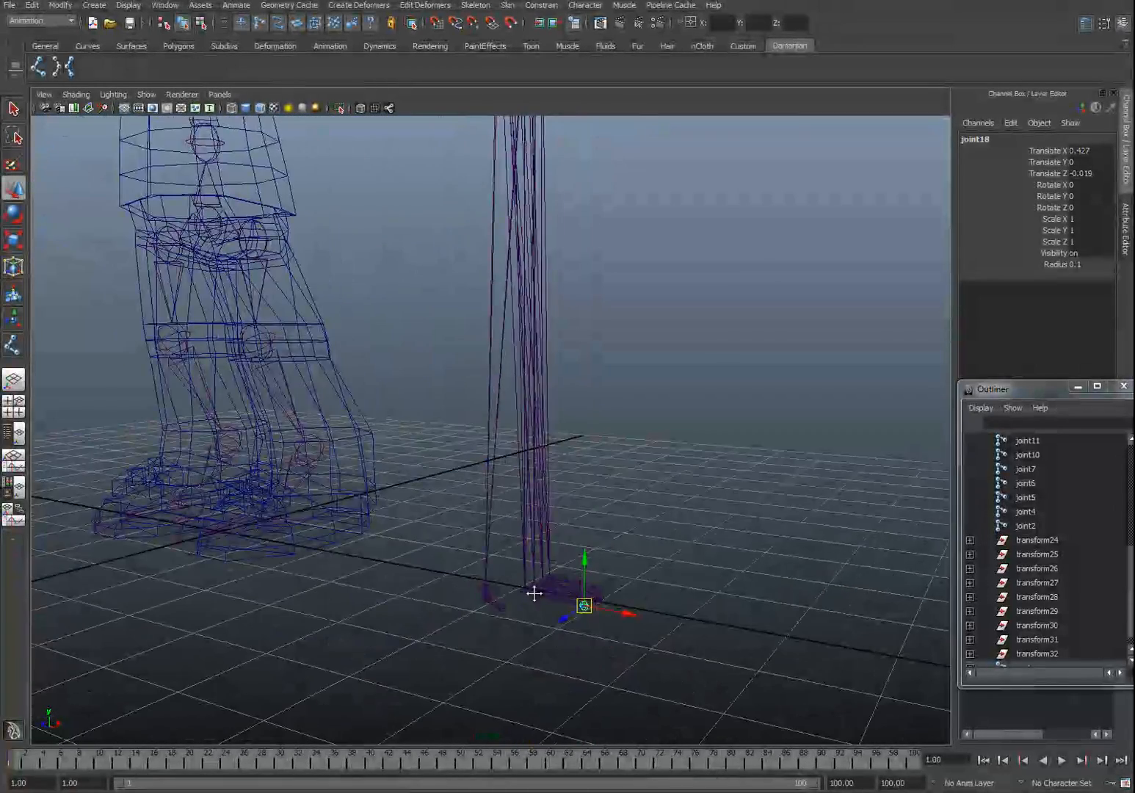
{"action": "scroll", "coordinate": [534, 592], "scroll_direction": "up", "scroll_amount": 3}
{"action": "middle_click_drag", "start_coordinate": [534, 593], "coordinate": [474, 537], "text": "alt"}
{"action": "left_click_drag", "start_coordinate": [473, 537], "coordinate": [476, 588], "text": "alt"}
{"action": "left_click", "coordinate": [427, 601]}
{"action": "left_click", "coordinate": [364, 567]}
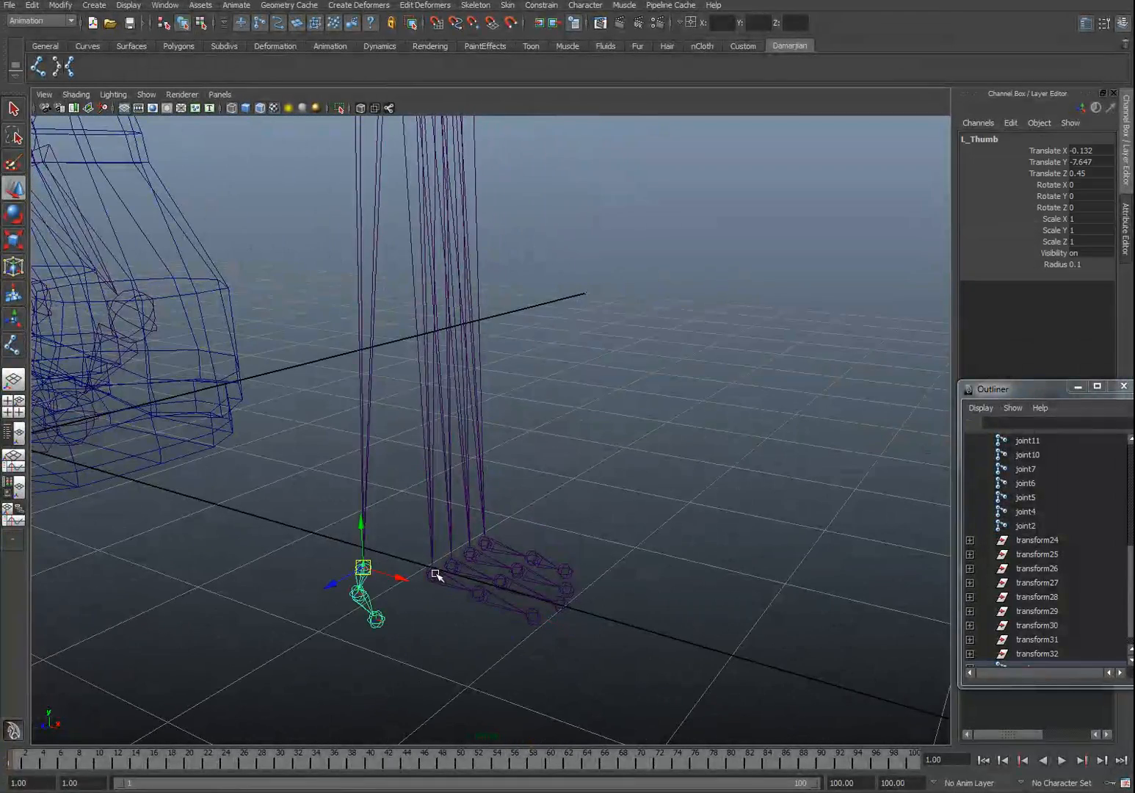
{"action": "left_click", "coordinate": [433, 574], "text": "shift"}
{"action": "left_click", "coordinate": [448, 560], "text": "shift"}
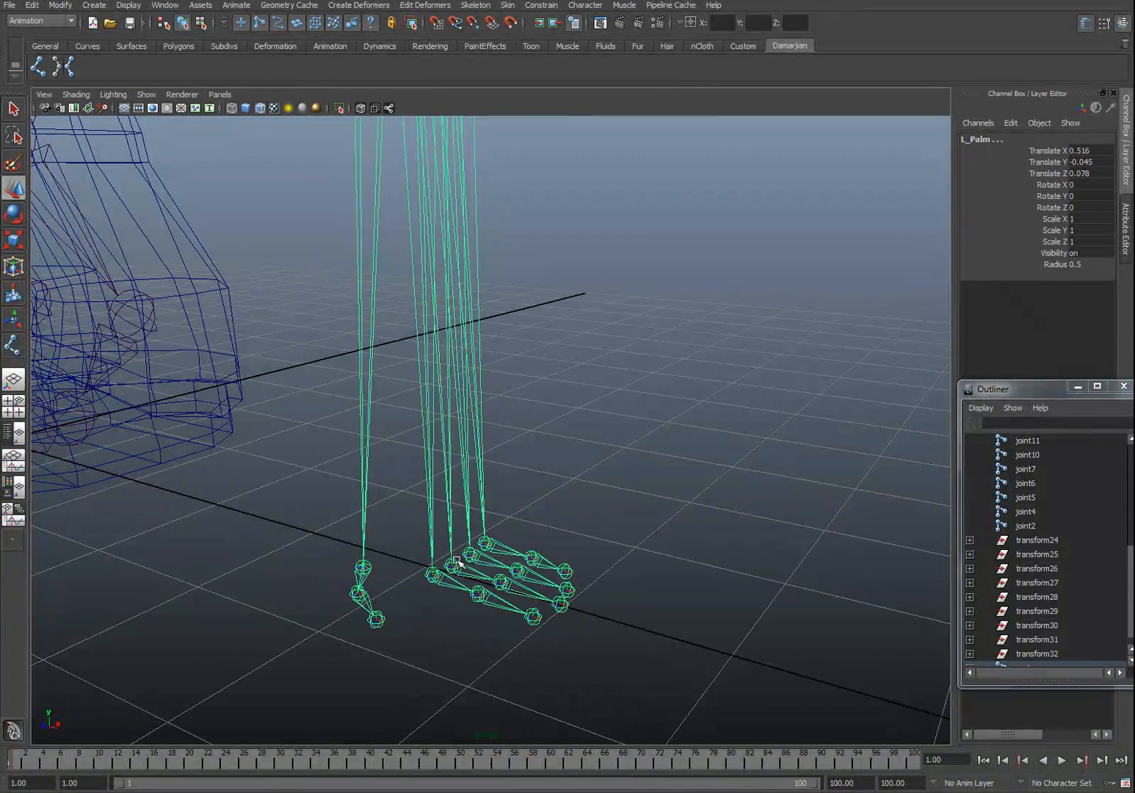
{"action": "left_click", "coordinate": [452, 565]}
{"action": "key", "text": "q"}
{"action": "left_click", "coordinate": [358, 581]}
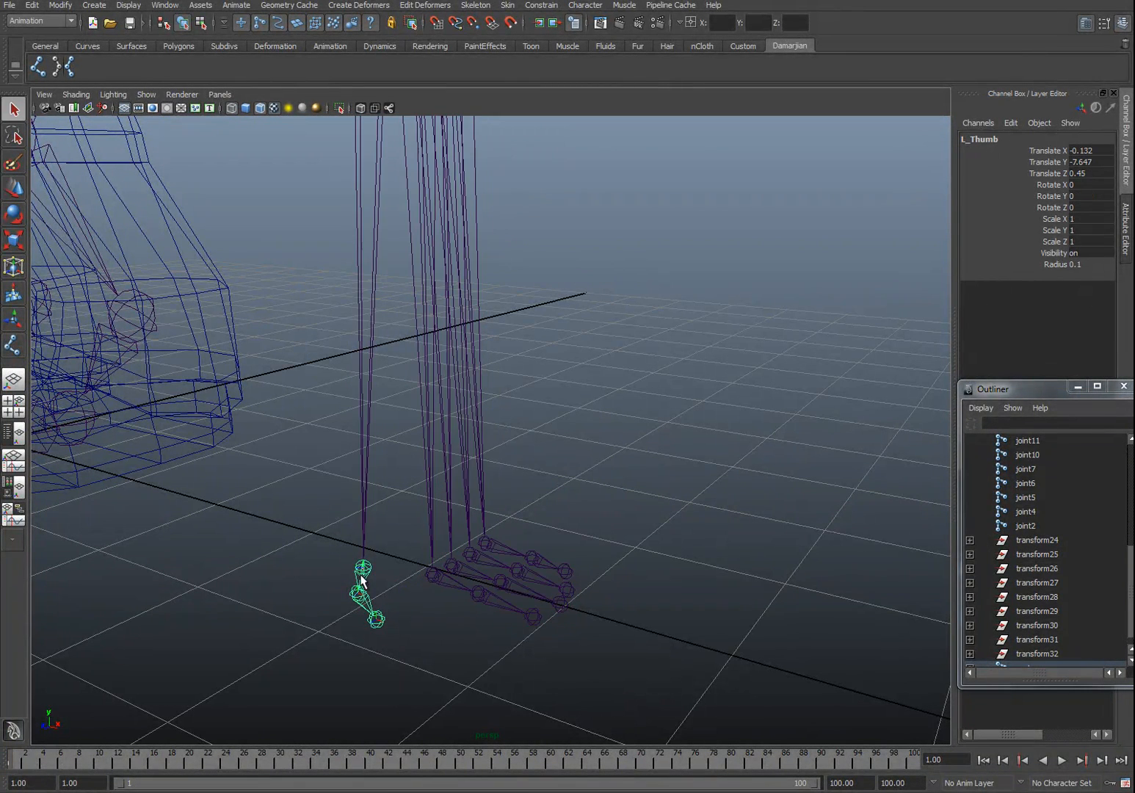
{"action": "left_click", "coordinate": [435, 575], "text": "shift"}
{"action": "left_click", "coordinate": [452, 565], "text": "shift"}
{"action": "left_click", "coordinate": [471, 553], "text": "shift"}
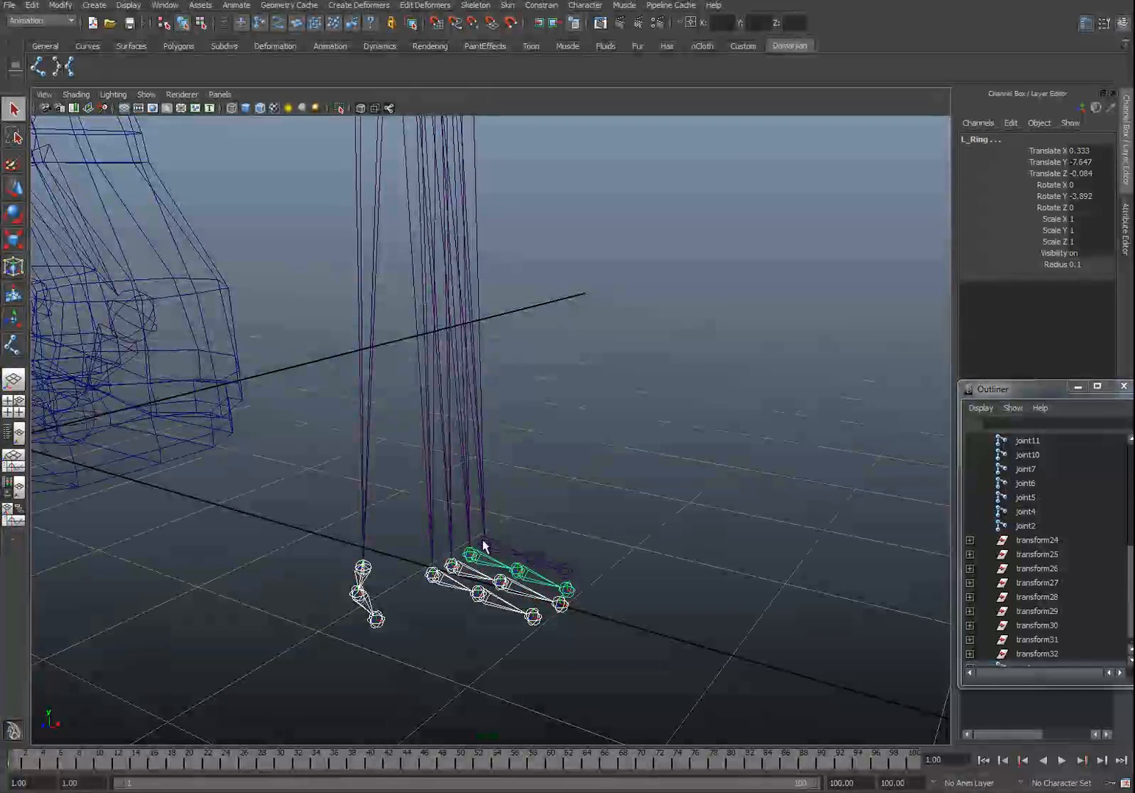
{"action": "left_click", "coordinate": [484, 542], "text": "shift"}
{"action": "key", "text": "w"}
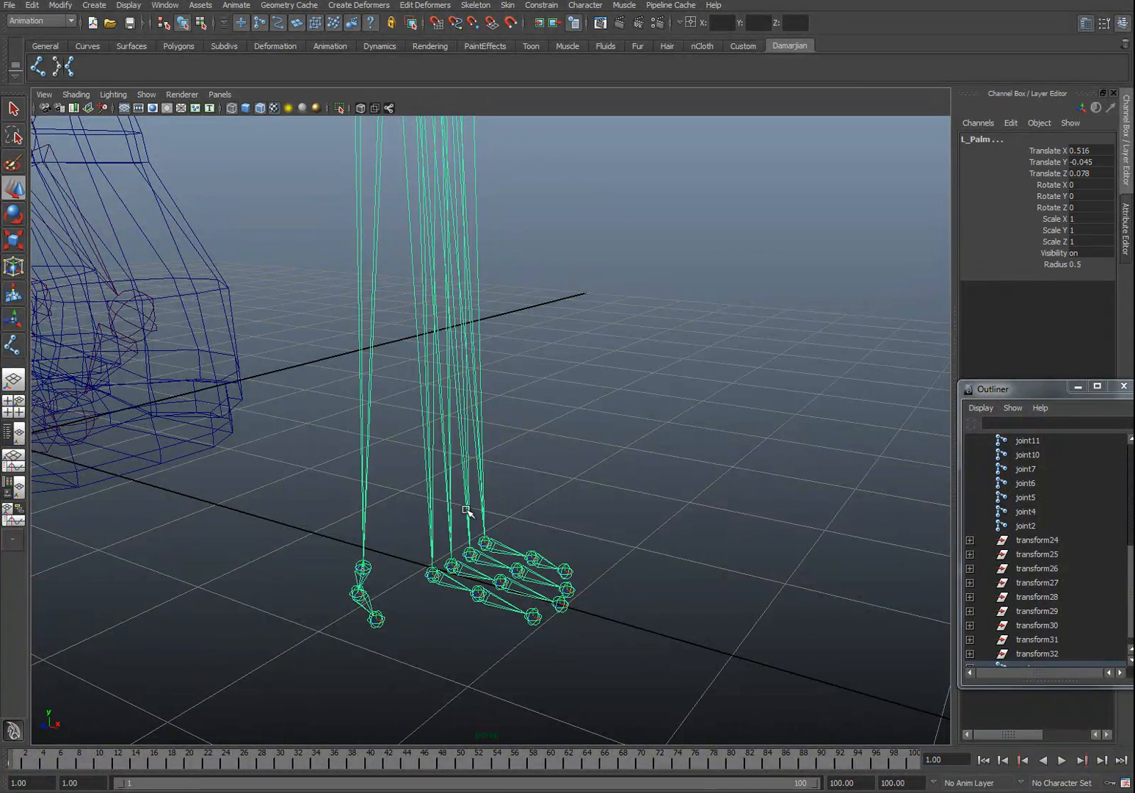
{"action": "left_click", "coordinate": [484, 540]}
{"action": "left_click", "coordinate": [485, 541], "text": "shift"}
{"action": "left_click_drag", "start_coordinate": [485, 504], "coordinate": [506, 60]}
{"action": "scroll", "coordinate": [485, 147], "scroll_direction": "down", "scroll_amount": 5}
{"action": "middle_click_drag", "start_coordinate": [481, 146], "coordinate": [488, 157], "text": "alt"}
{"action": "scroll", "coordinate": [488, 157], "scroll_direction": "down", "scroll_amount": 5}
{"action": "left_click_drag", "start_coordinate": [489, 484], "coordinate": [514, 132]}
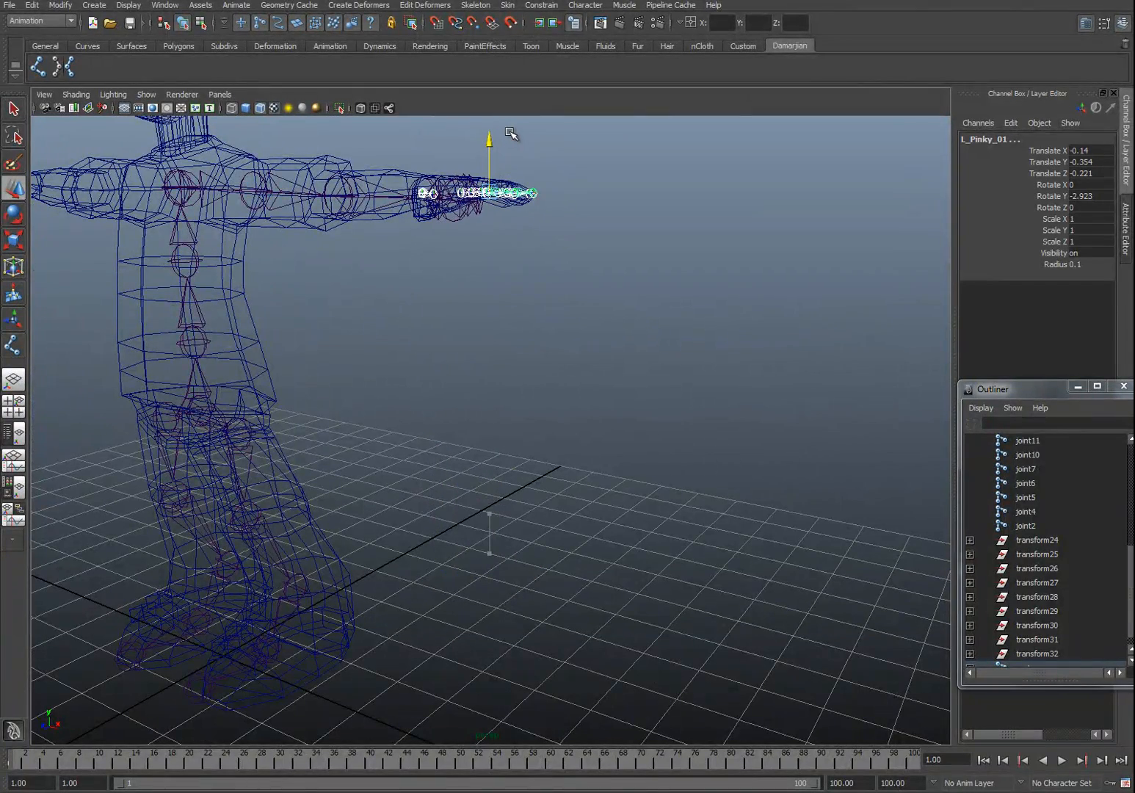
Step: Lower the thumb chain so it sits inside the thumb mesh
{"action": "left_click_drag", "start_coordinate": [446, 182], "coordinate": [507, 213], "text": "alt"}
{"action": "scroll", "coordinate": [505, 286], "scroll_direction": "up", "scroll_amount": 5}
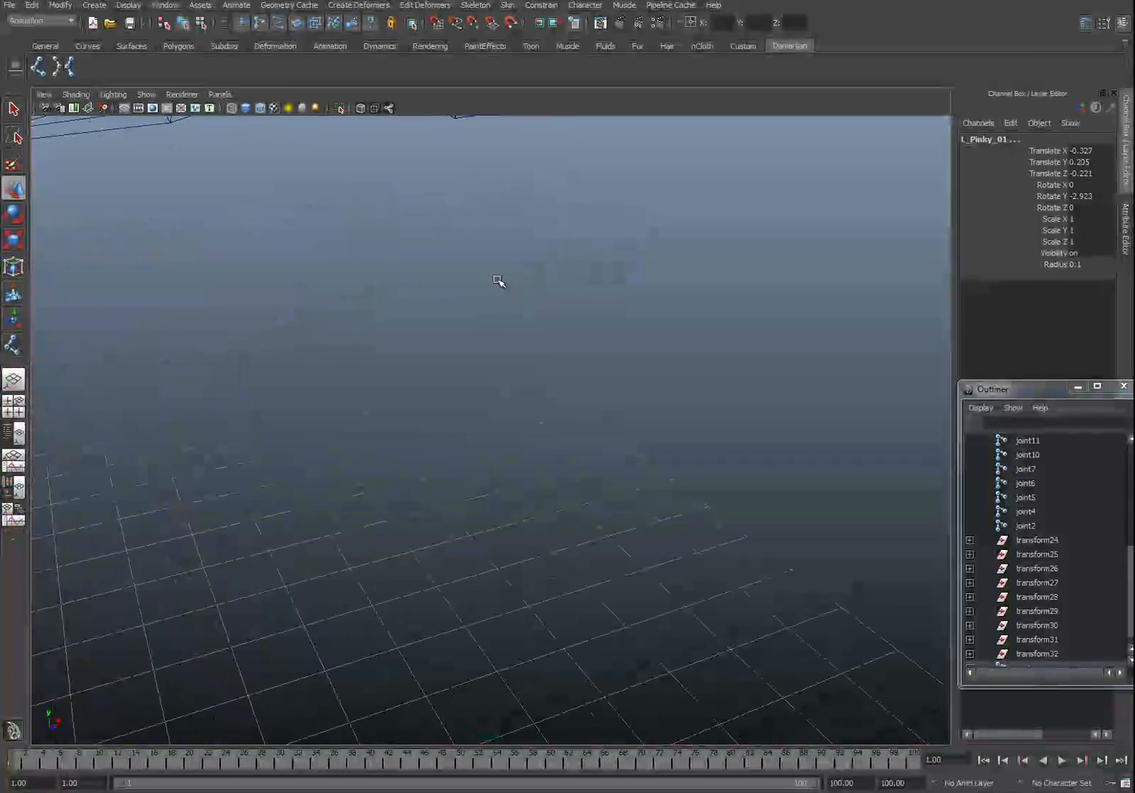
{"action": "middle_click_drag", "start_coordinate": [504, 291], "coordinate": [448, 272], "text": "alt"}
{"action": "mouse_move", "coordinate": [434, 271]}
{"action": "left_mouse_down"}
{"action": "mouse_move", "coordinate": [434, 300]}
{"action": "mouse_move", "coordinate": [432, 266]}
{"action": "left_mouse_up"}
{"action": "left_click_drag", "start_coordinate": [544, 467], "coordinate": [585, 477], "text": "alt"}
{"action": "left_click", "coordinate": [585, 477]}
{"action": "left_click", "coordinate": [453, 334]}
{"action": "left_click_drag", "start_coordinate": [419, 456], "coordinate": [449, 494], "text": "alt"}
{"action": "left_click", "coordinate": [448, 494]}
{"action": "left_click", "coordinate": [507, 500]}
{"action": "left_click", "coordinate": [518, 509]}
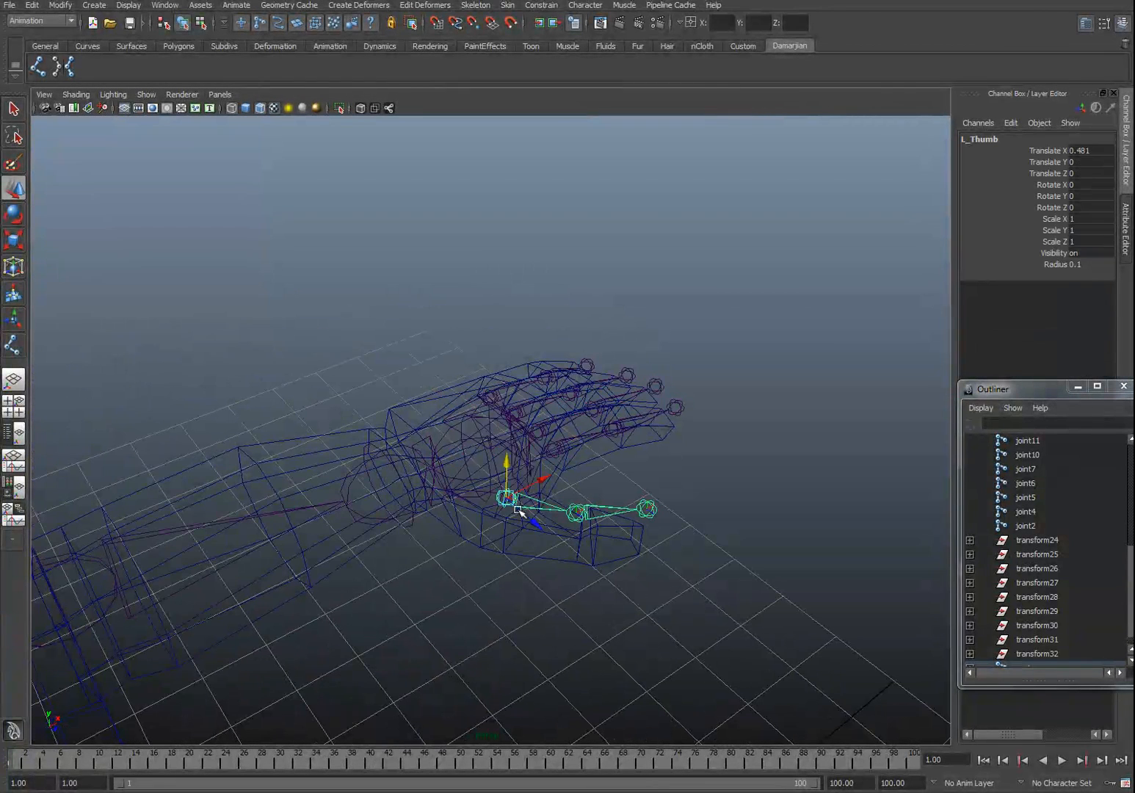
{"action": "left_click_drag", "start_coordinate": [505, 461], "coordinate": [505, 490]}
Step: Nudge the hand joints in the perspective view and undo the last move
{"action": "left_click_drag", "start_coordinate": [621, 487], "coordinate": [525, 369], "text": "alt"}
{"action": "middle_click_drag", "start_coordinate": [525, 369], "coordinate": [549, 454], "text": "alt"}
{"action": "right_click_drag", "start_coordinate": [549, 454], "coordinate": [573, 475], "text": "alt"}
{"action": "left_click_drag", "start_coordinate": [572, 475], "coordinate": [437, 535], "text": "alt"}
{"action": "left_click", "coordinate": [293, 593]}
{"action": "left_click", "coordinate": [342, 645]}
{"action": "left_click", "coordinate": [320, 596]}
{"action": "left_click_drag", "start_coordinate": [339, 589], "coordinate": [323, 624], "text": "alt"}
{"action": "middle_click_drag", "start_coordinate": [323, 624], "coordinate": [355, 519], "text": "alt"}
{"action": "left_click", "coordinate": [367, 457]}
{"action": "left_click_drag", "start_coordinate": [356, 432], "coordinate": [455, 462]}
{"action": "left_click", "coordinate": [512, 495]}
{"action": "key", "text": "ctrl+z"}
{"action": "left_click", "coordinate": [455, 462]}
Step: Move the top finger's tip joint onto its fingertip, checking it against the shaded mesh
{"action": "key", "text": "5"}
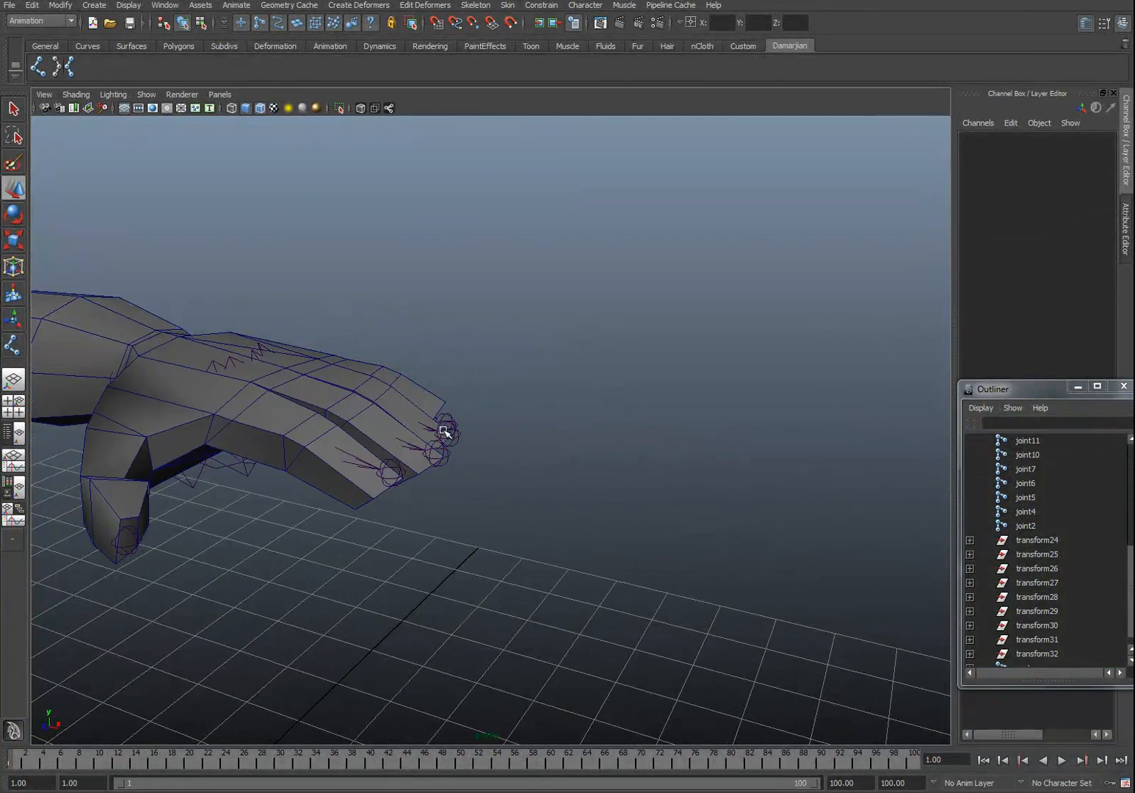
{"action": "left_click", "coordinate": [447, 433]}
{"action": "left_click_drag", "start_coordinate": [448, 383], "coordinate": [437, 444]}
{"action": "left_click", "coordinate": [390, 473]}
{"action": "left_click", "coordinate": [379, 476]}
{"action": "right_click_drag", "start_coordinate": [419, 447], "coordinate": [257, 457], "text": "alt"}
{"action": "middle_click_drag", "start_coordinate": [253, 457], "coordinate": [402, 420], "text": "alt"}
{"action": "mouse_move", "coordinate": [402, 420]}
{"action": "left_mouse_down", "text": "alt"}
{"action": "mouse_move", "coordinate": [409, 436]}
{"action": "mouse_move", "coordinate": [390, 451]}
{"action": "left_mouse_up", "text": "alt"}
{"action": "key", "text": "4"}
{"action": "mouse_move", "coordinate": [480, 454]}
{"action": "left_mouse_down", "text": "alt"}
{"action": "mouse_move", "coordinate": [509, 419]}
{"action": "mouse_move", "coordinate": [446, 426]}
{"action": "left_mouse_up", "text": "alt"}
{"action": "key", "text": "5"}
{"action": "right_click_drag", "start_coordinate": [446, 426], "coordinate": [370, 449], "text": "alt"}
{"action": "middle_click_drag", "start_coordinate": [370, 448], "coordinate": [458, 395], "text": "alt"}
{"action": "mouse_move", "coordinate": [459, 395]}
{"action": "left_mouse_down", "text": "alt"}
{"action": "mouse_move", "coordinate": [439, 397]}
{"action": "mouse_move", "coordinate": [418, 423]}
{"action": "left_mouse_up", "text": "alt"}
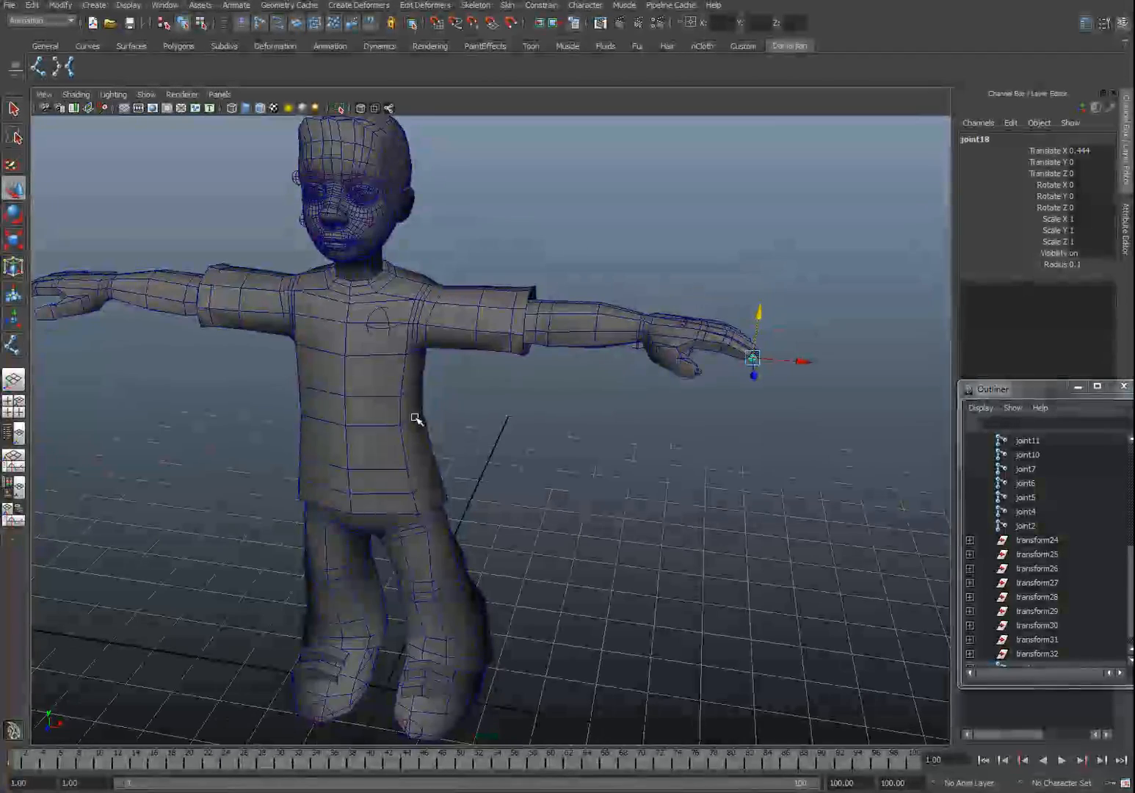
{"action": "key", "text": "4"}
Step: Mirror the arm chain from L_Clav across YZ with Behavior, replacing L_ with R_ in the names
{"action": "left_click", "coordinate": [389, 324]}
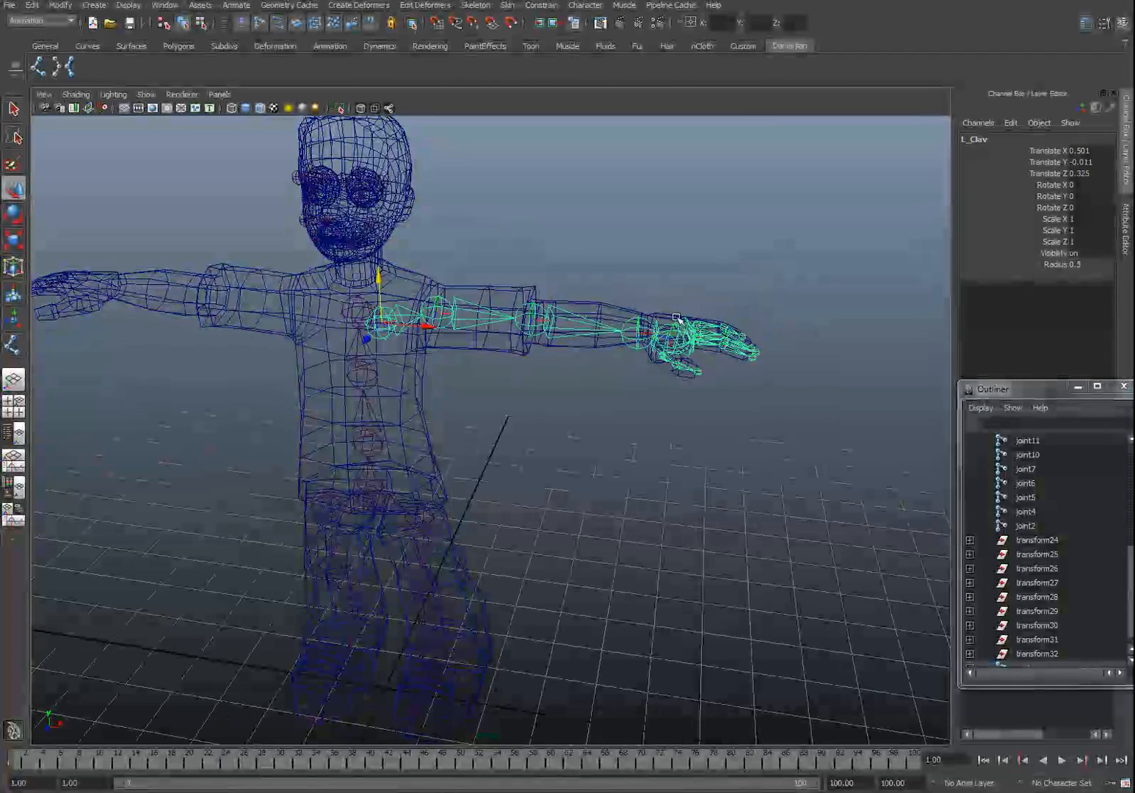
{"action": "left_click_drag", "start_coordinate": [611, 328], "coordinate": [633, 376], "text": "alt"}
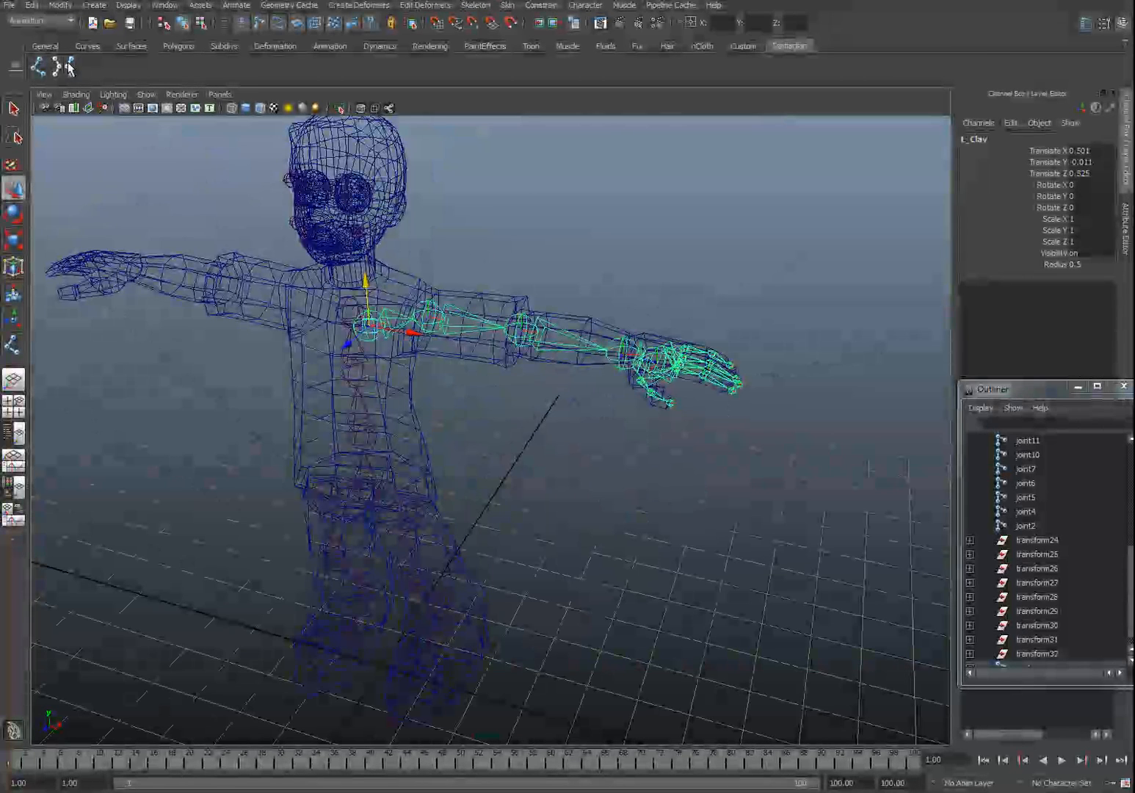
{"action": "left_click", "coordinate": [66, 67]}
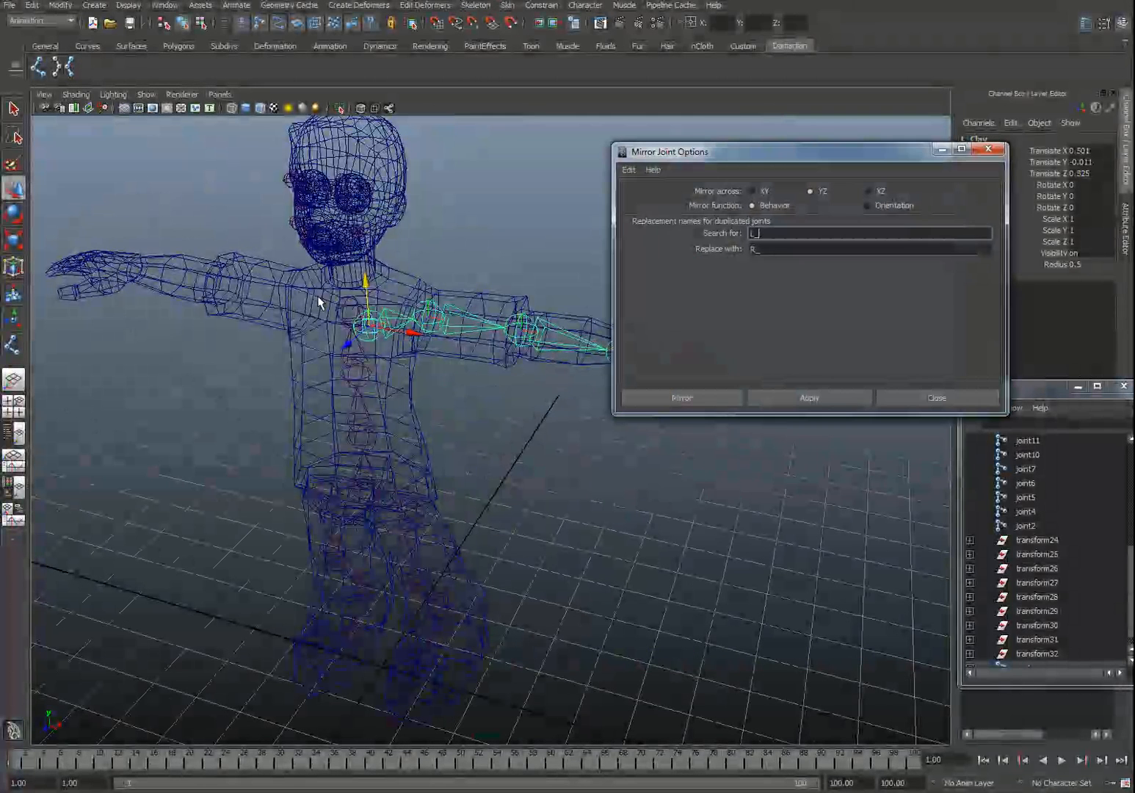
{"action": "left_click", "coordinate": [818, 398]}
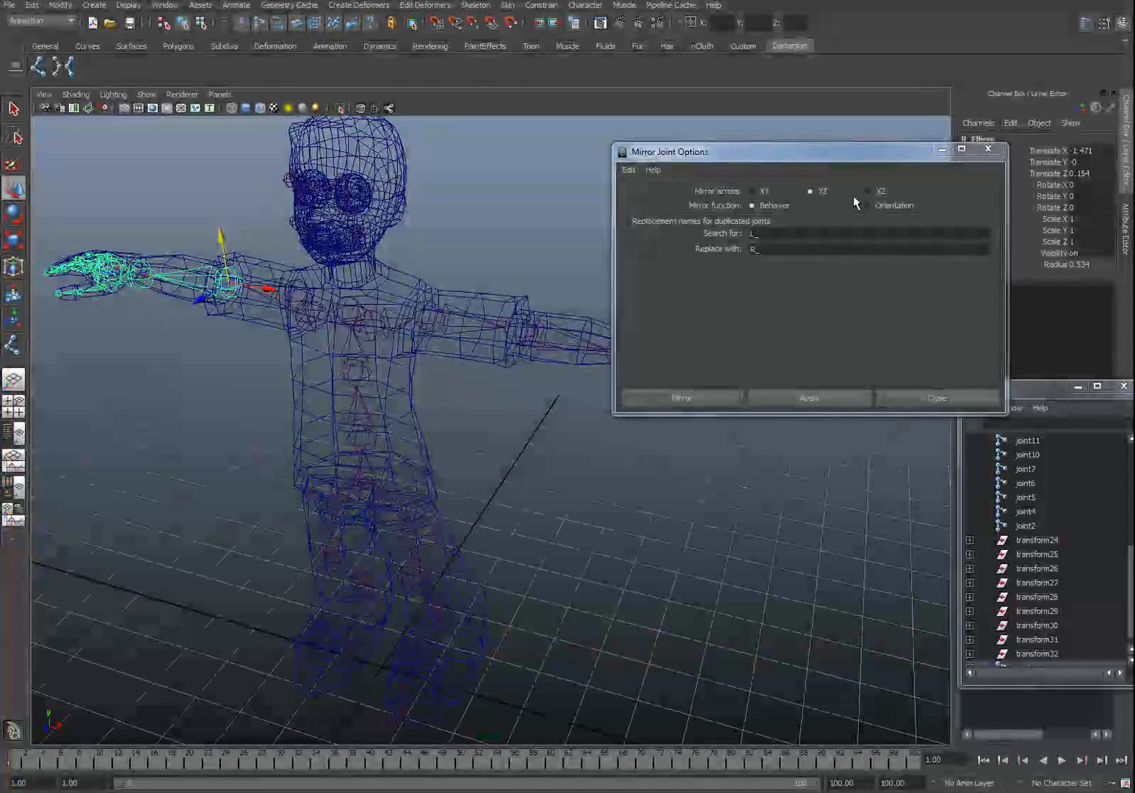
{"action": "left_click_drag", "start_coordinate": [807, 144], "coordinate": [808, 287]}
{"action": "left_click", "coordinate": [120, 288]}
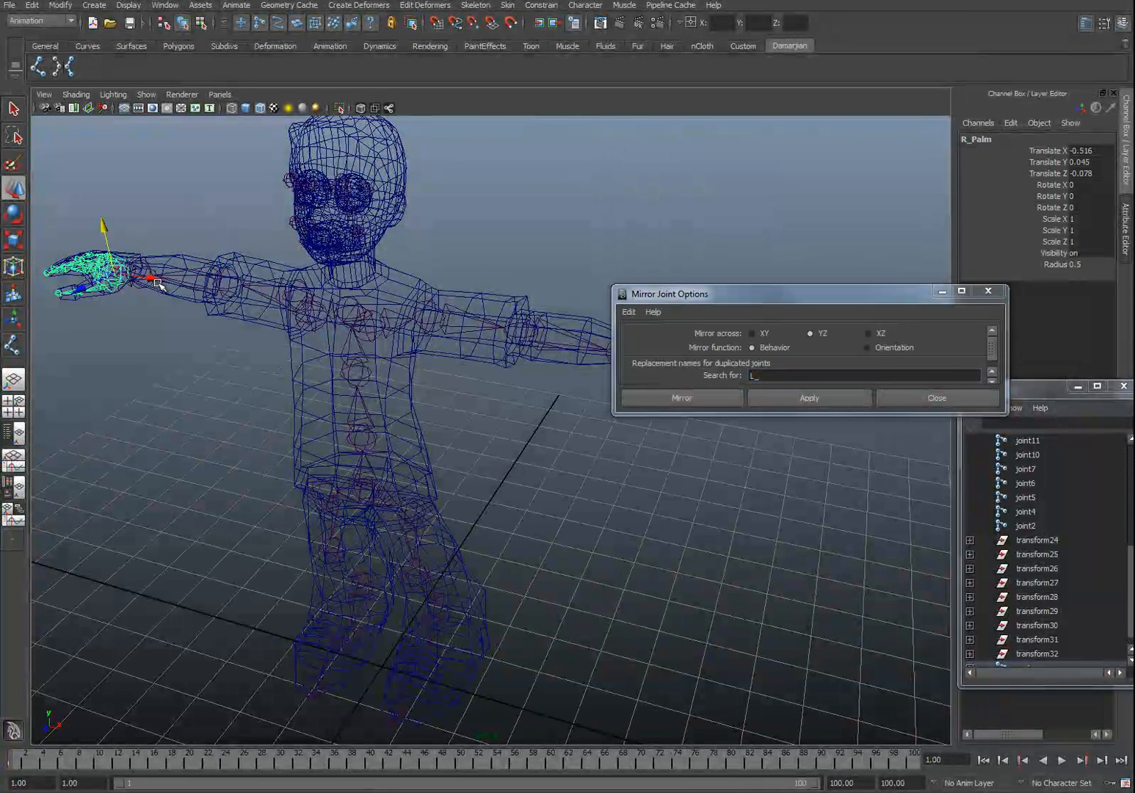
{"action": "left_click", "coordinate": [90, 291]}
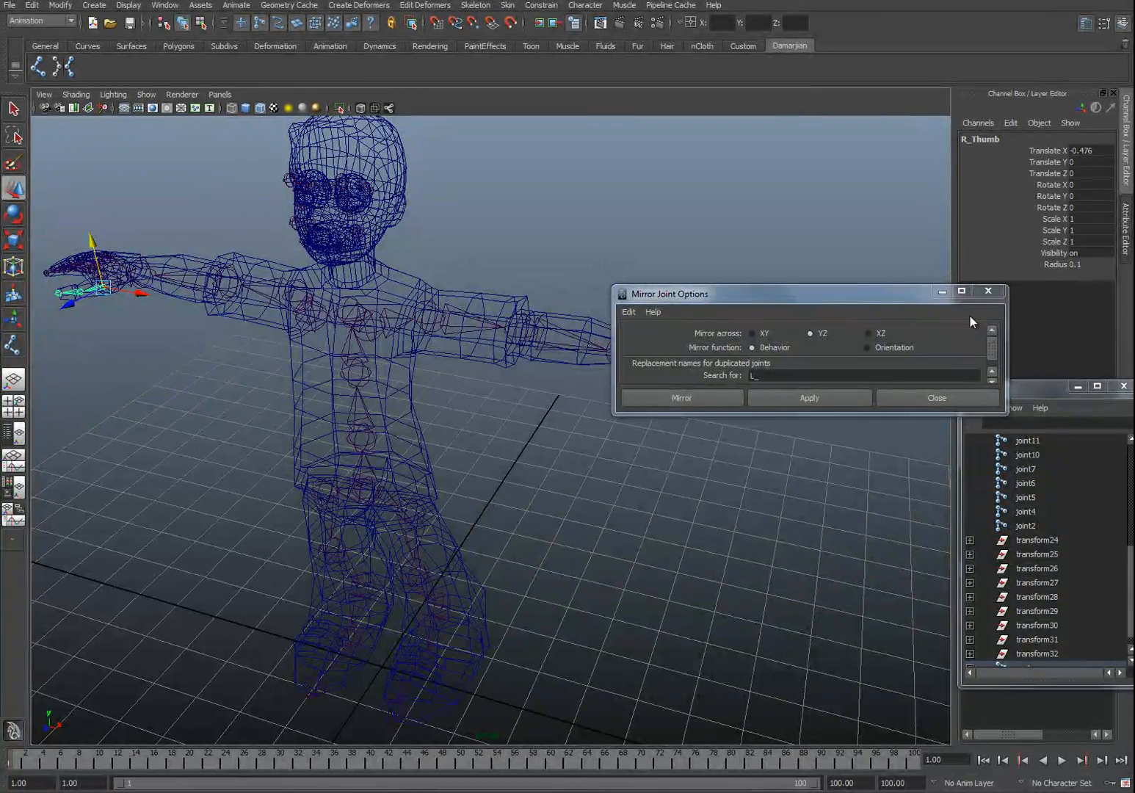
{"action": "left_click", "coordinate": [988, 292]}
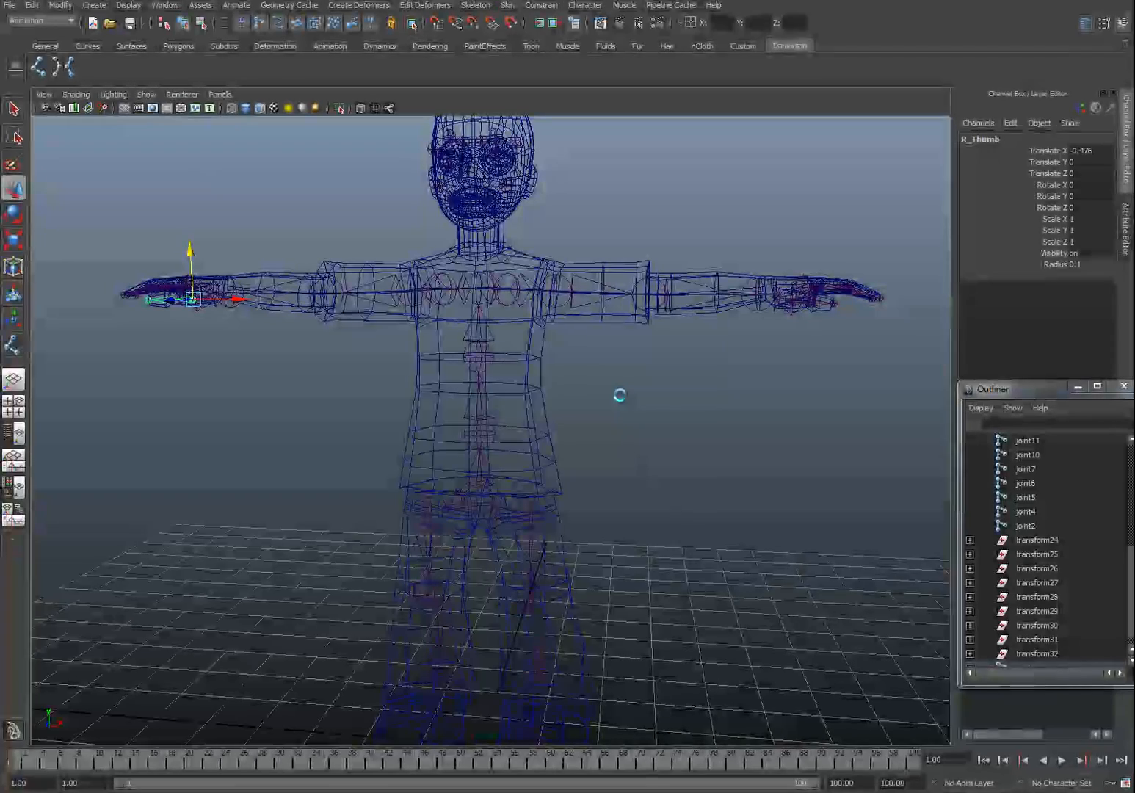
Step: Save the scene
{"action": "key", "text": "ctrl+s"}
{"action": "left_click", "coordinate": [527, 420]}
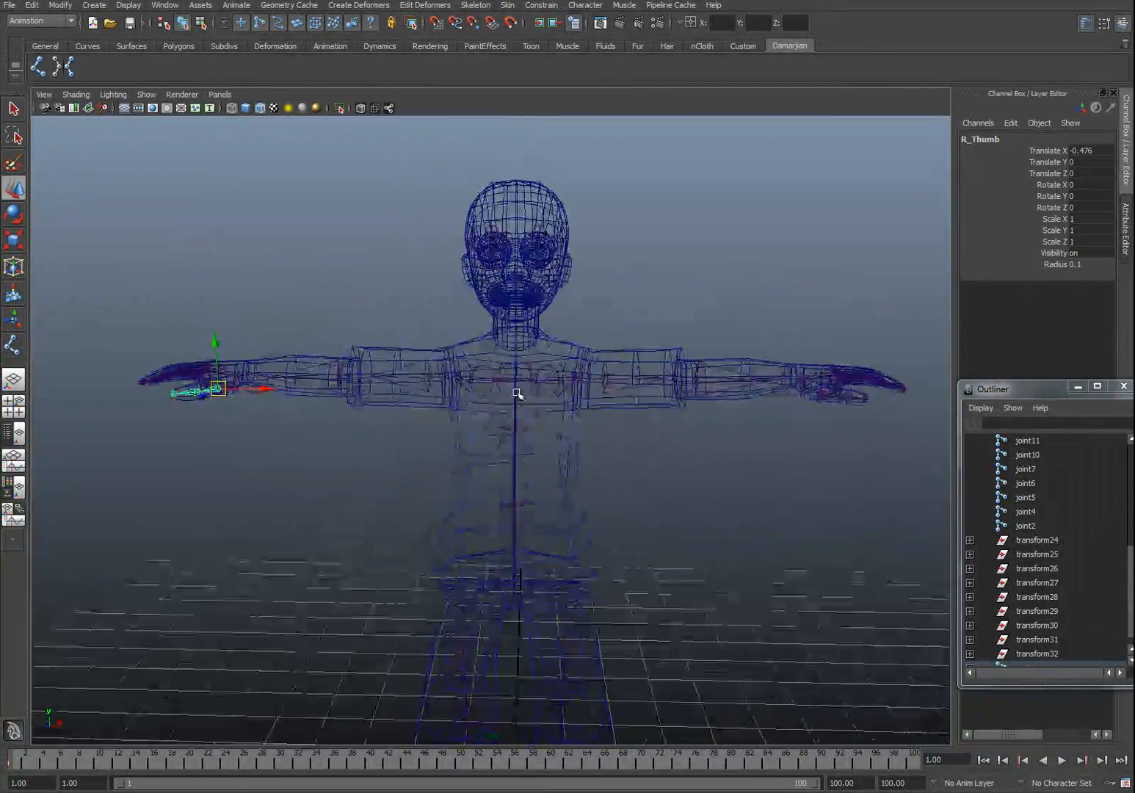
Step: Draw a four-joint neck and head chain from the base of the neck up to the top of the head
{"action": "key", "text": "space"}
{"action": "left_click_drag", "start_coordinate": [517, 363], "coordinate": [520, 382]}
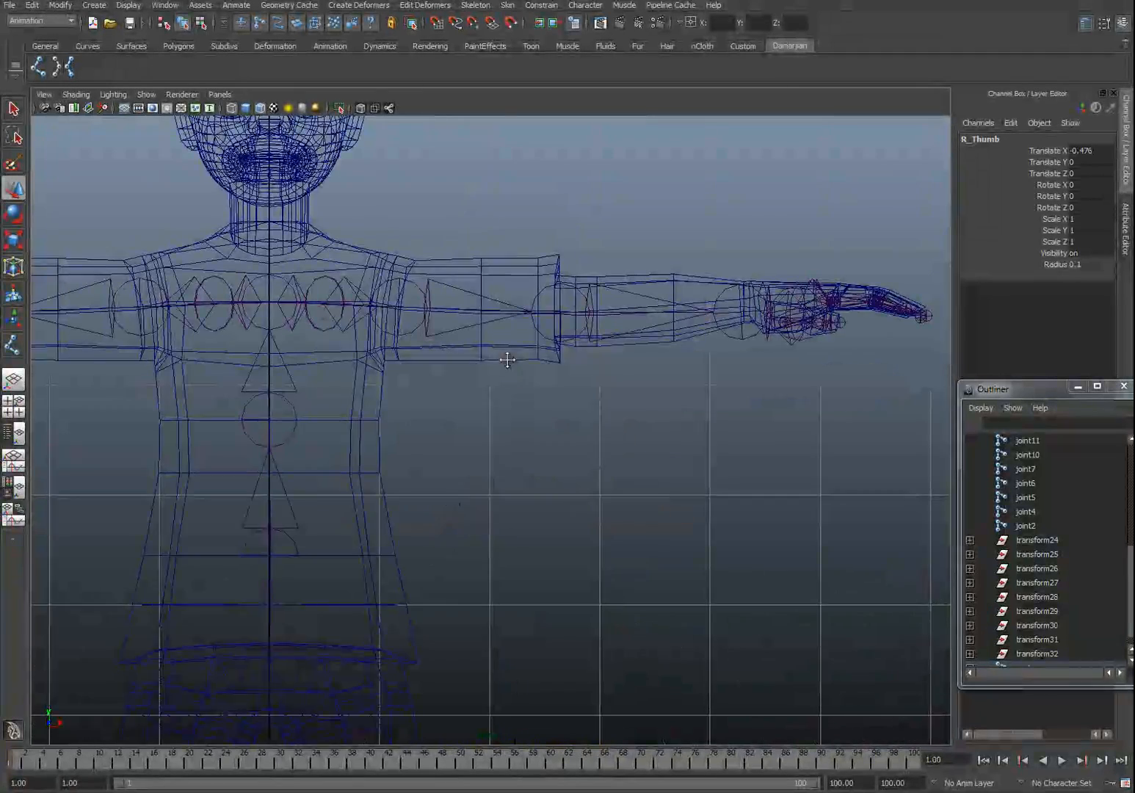
{"action": "middle_click_drag", "start_coordinate": [507, 360], "coordinate": [675, 539], "text": "alt"}
{"action": "scroll", "coordinate": [494, 473], "scroll_direction": "up", "scroll_amount": 2}
{"action": "middle_click_drag", "start_coordinate": [455, 472], "coordinate": [510, 453], "text": "alt"}
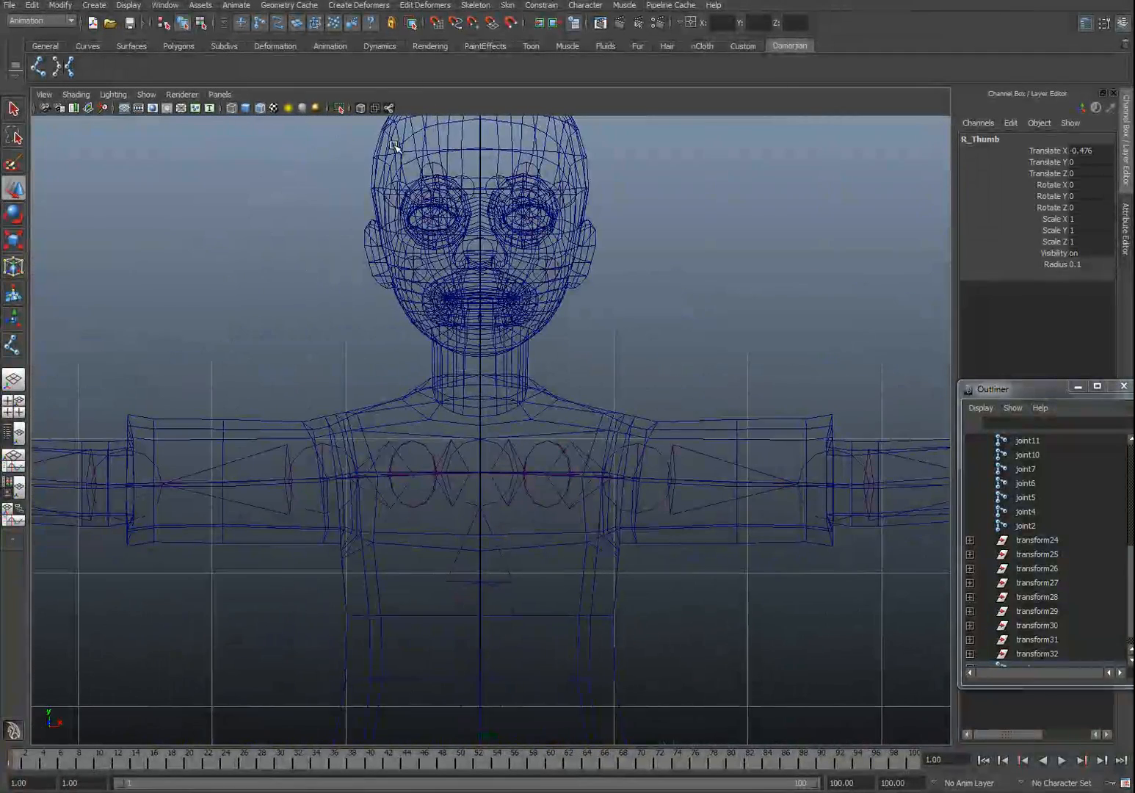
{"action": "left_click", "coordinate": [39, 67]}
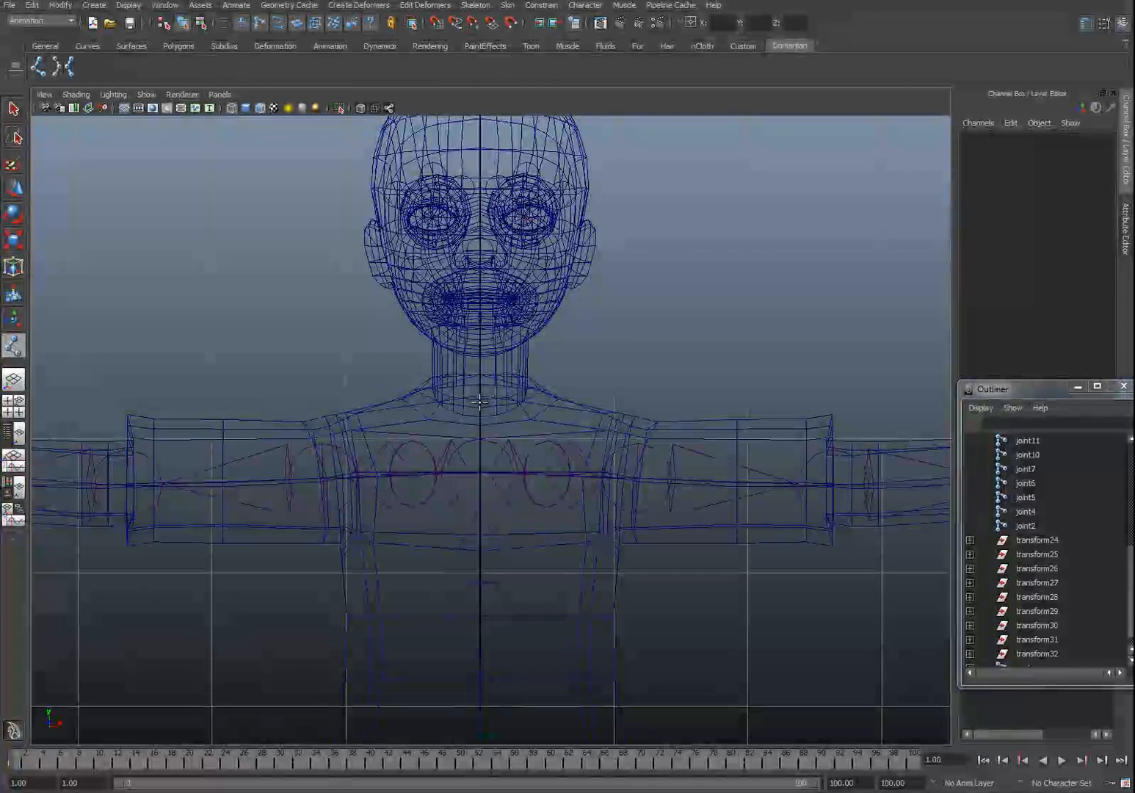
{"action": "left_click", "coordinate": [480, 401]}
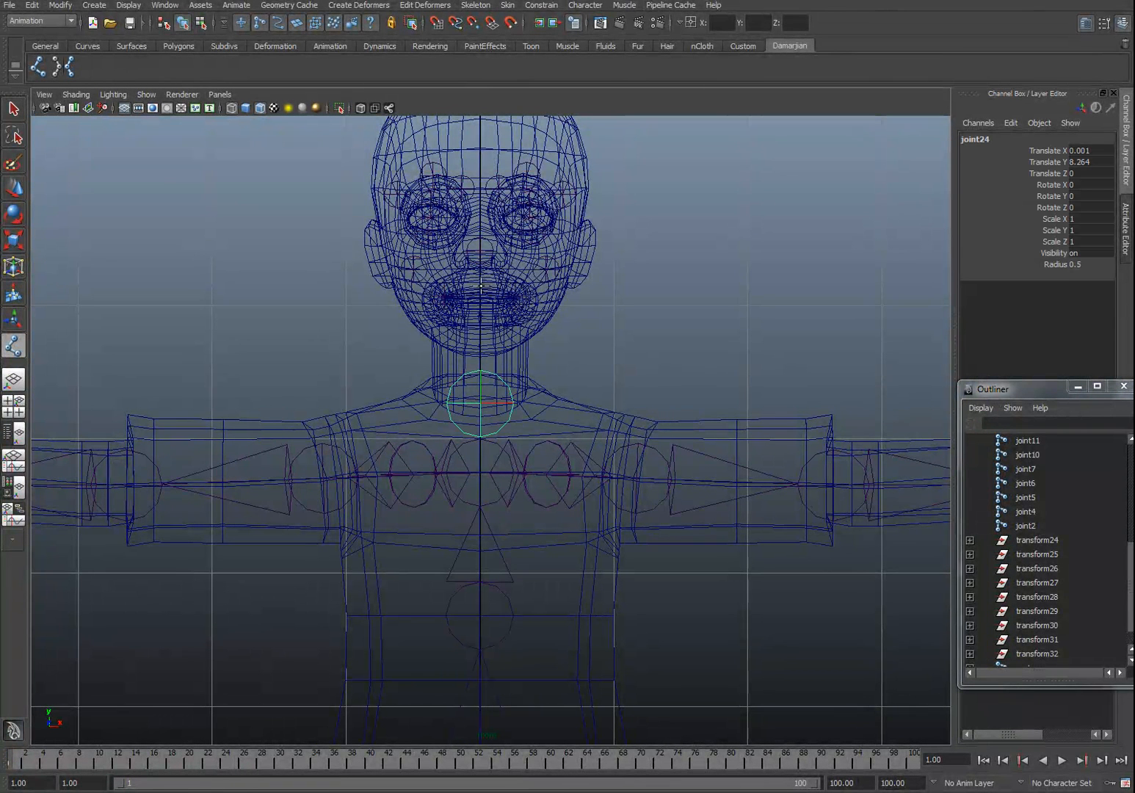
{"action": "left_click", "coordinate": [484, 283]}
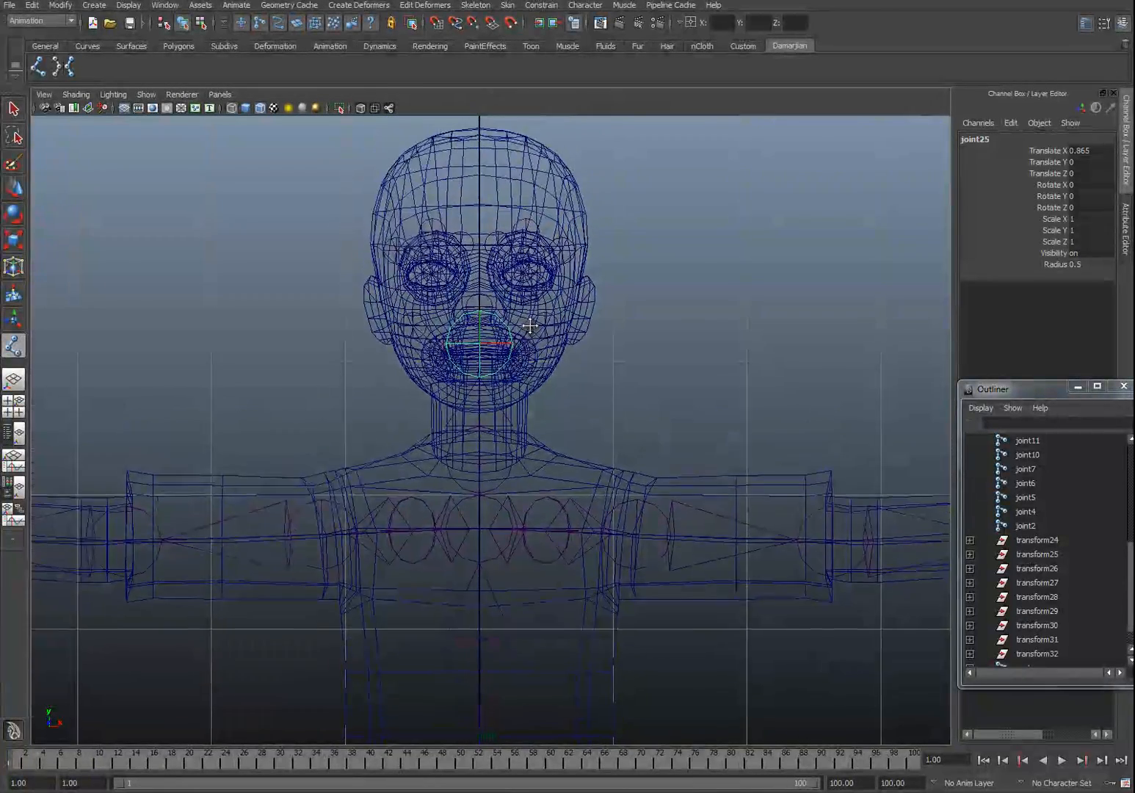
{"action": "middle_click_drag", "start_coordinate": [530, 325], "coordinate": [516, 354], "text": "alt"}
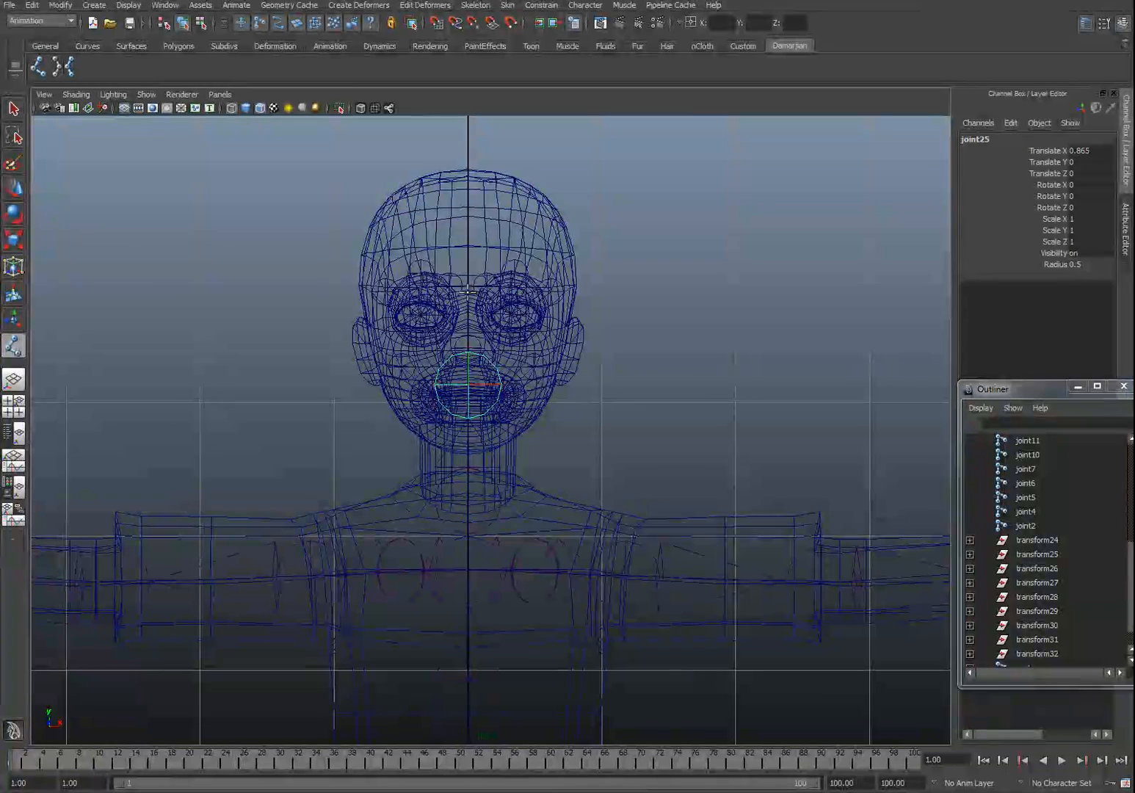
{"action": "left_click", "coordinate": [468, 291]}
{"action": "left_click", "coordinate": [468, 167]}
{"action": "key", "text": "Return"}
Step: Rename the joint at the base of the neck as Neck
{"action": "key", "text": "w"}
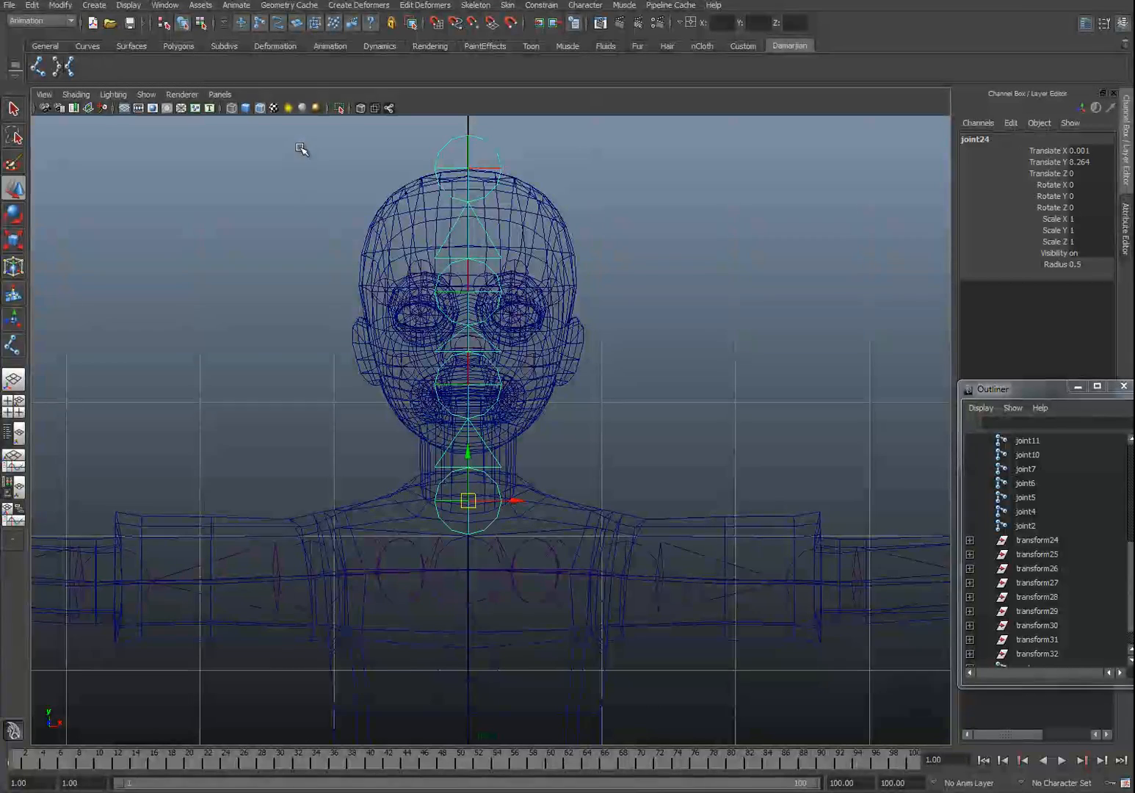
{"action": "left_click", "coordinate": [478, 545]}
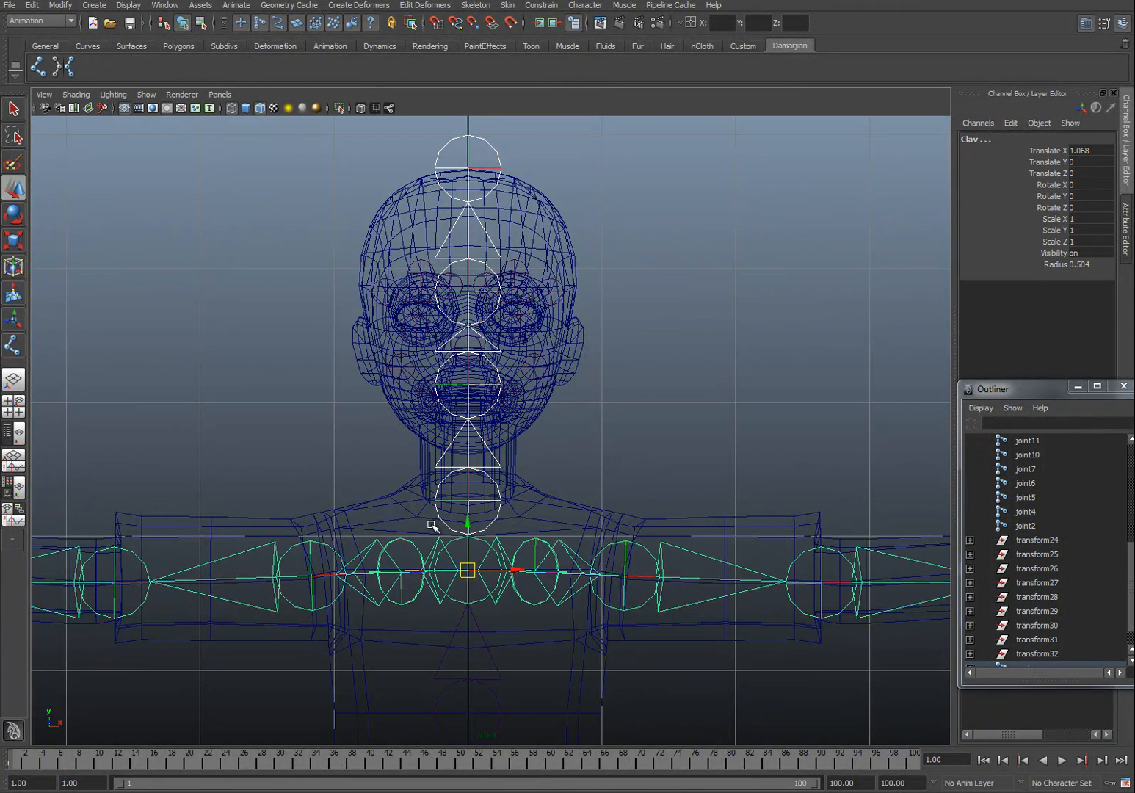
{"action": "key", "text": "ctrl+z"}
{"action": "left_click", "coordinate": [468, 574]}
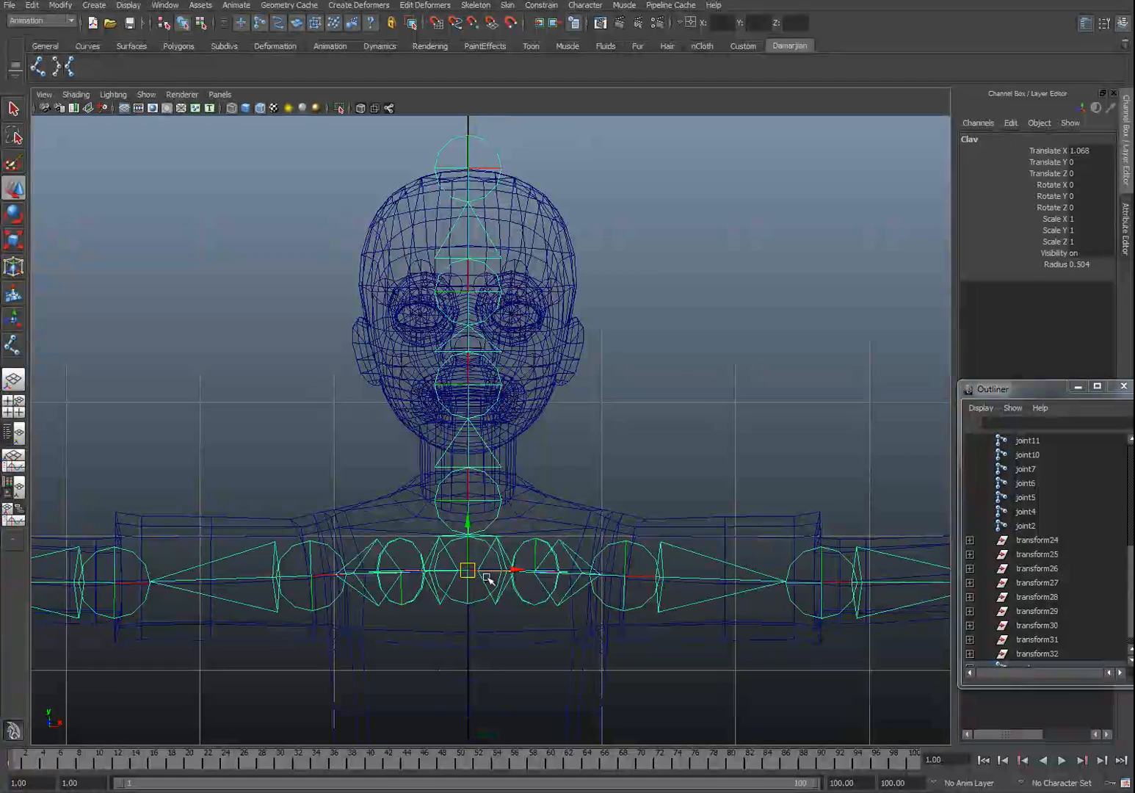
{"action": "left_click", "coordinate": [504, 501]}
{"action": "double_click", "coordinate": [978, 138]}
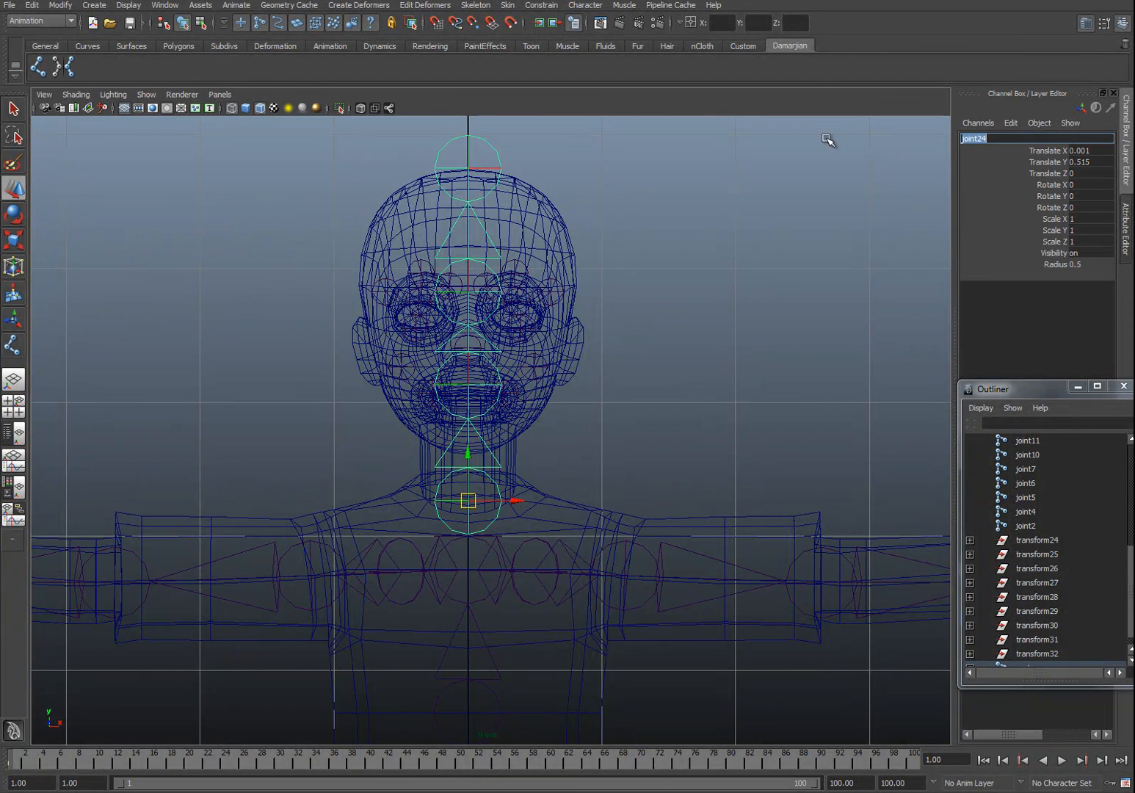
{"action": "type", "text": "Neck"}
{"action": "key", "text": "Return"}
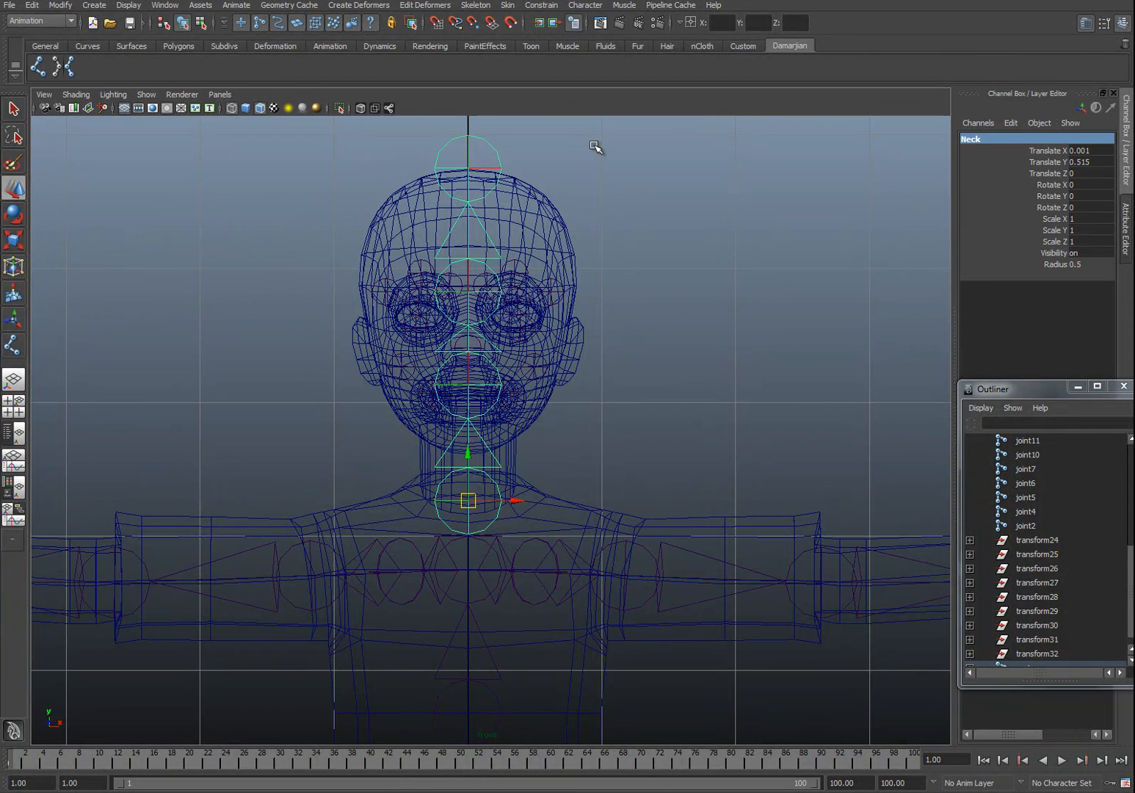
Step: Rename the joint at the mouth as Jaw
{"action": "left_click", "coordinate": [494, 384]}
{"action": "left_click", "coordinate": [470, 382]}
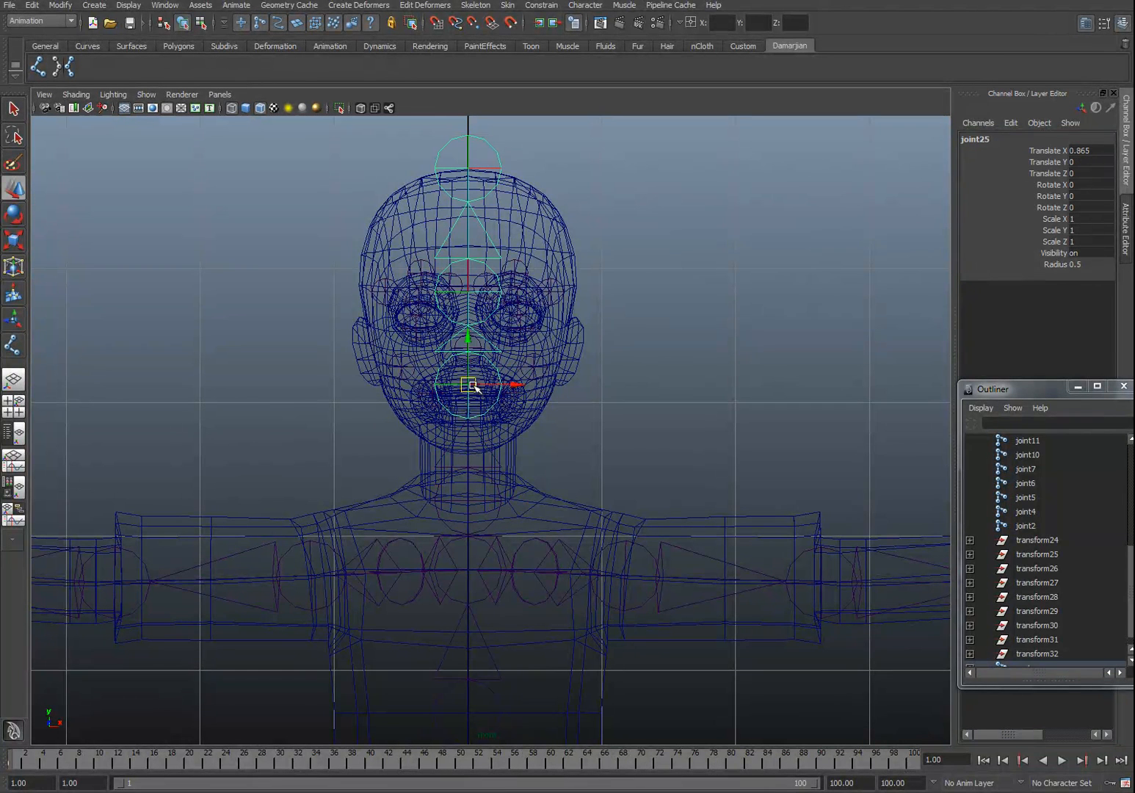
{"action": "double_click", "coordinate": [1013, 140]}
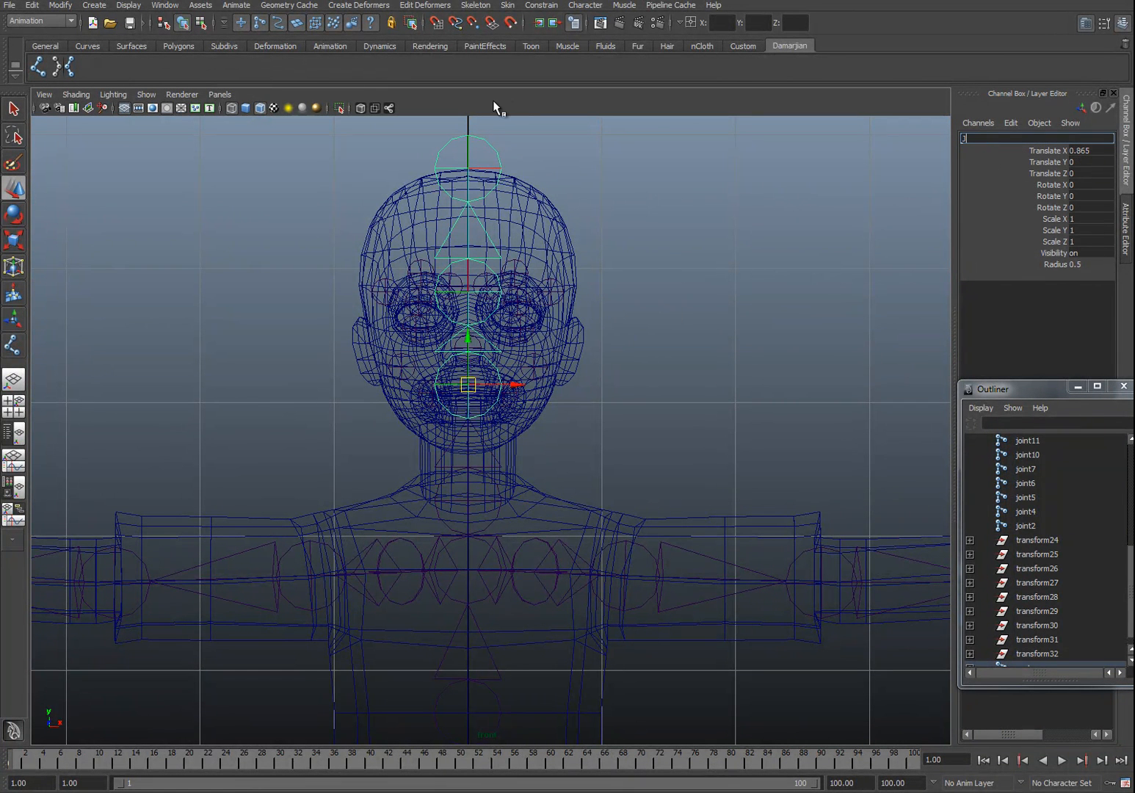
{"action": "type", "text": "Jaw"}
{"action": "key", "text": "Return"}
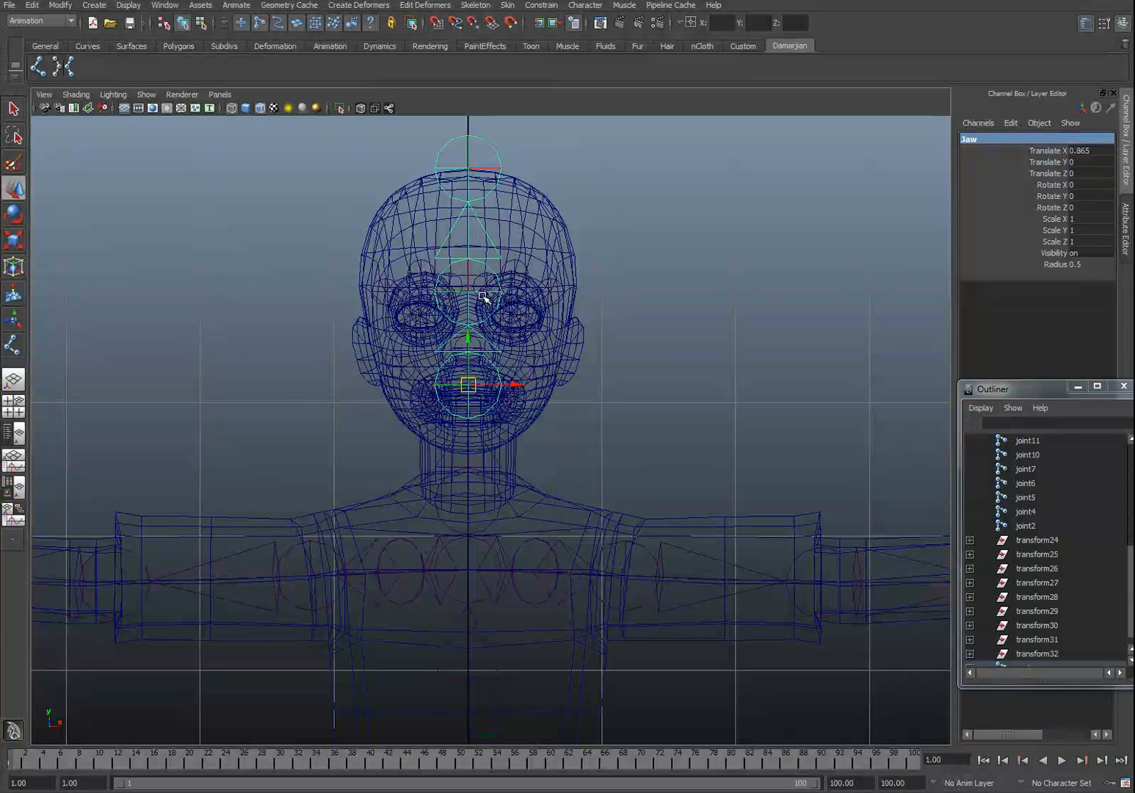
Step: Rename the joint between the eyes as Eye_socket
{"action": "left_click", "coordinate": [479, 290]}
{"action": "left_click", "coordinate": [978, 149]}
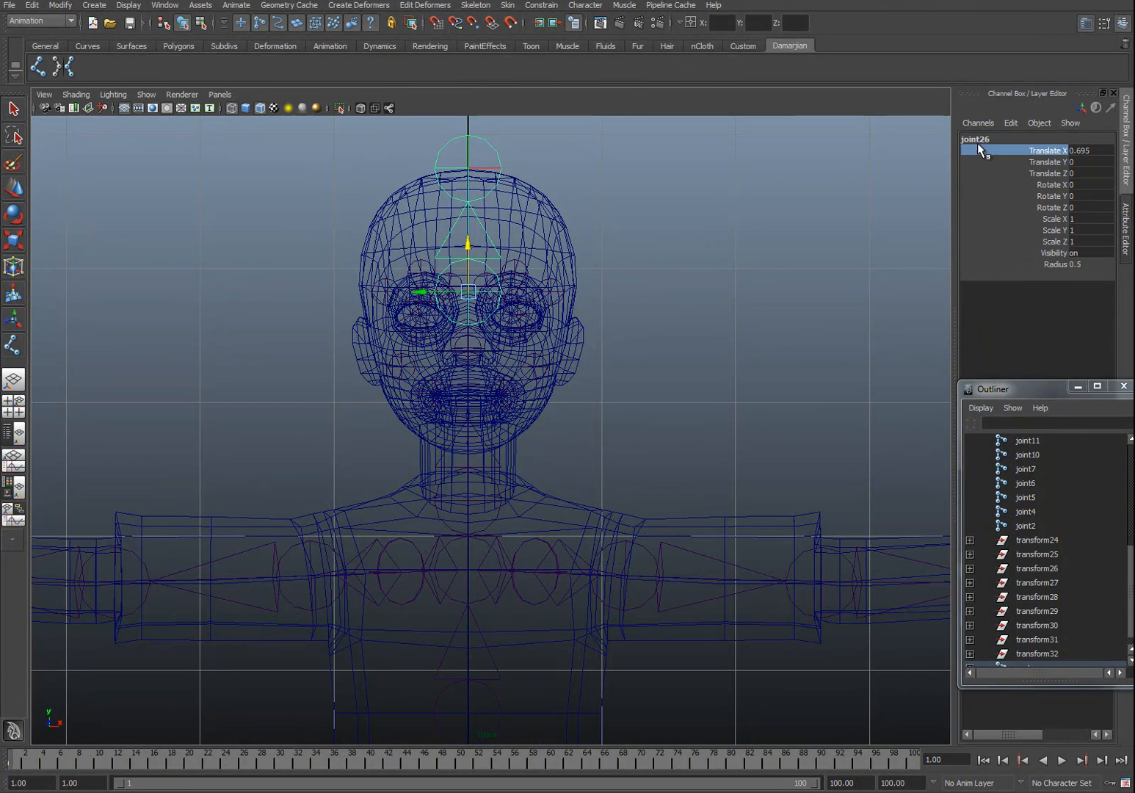
{"action": "double_click", "coordinate": [988, 139]}
{"action": "type", "text": "Eye_socket"}
{"action": "key", "text": "Return"}
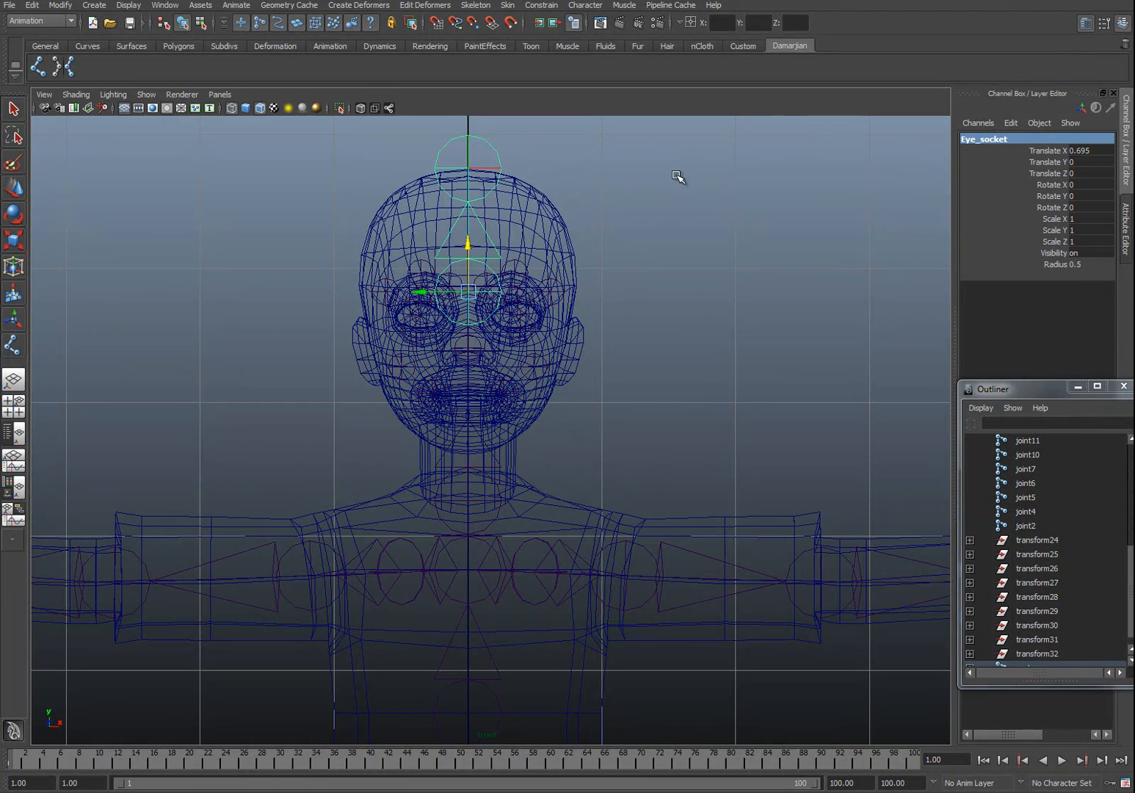
Step: Rename the joint at the top of the head as TopOf
{"action": "left_click", "coordinate": [492, 146]}
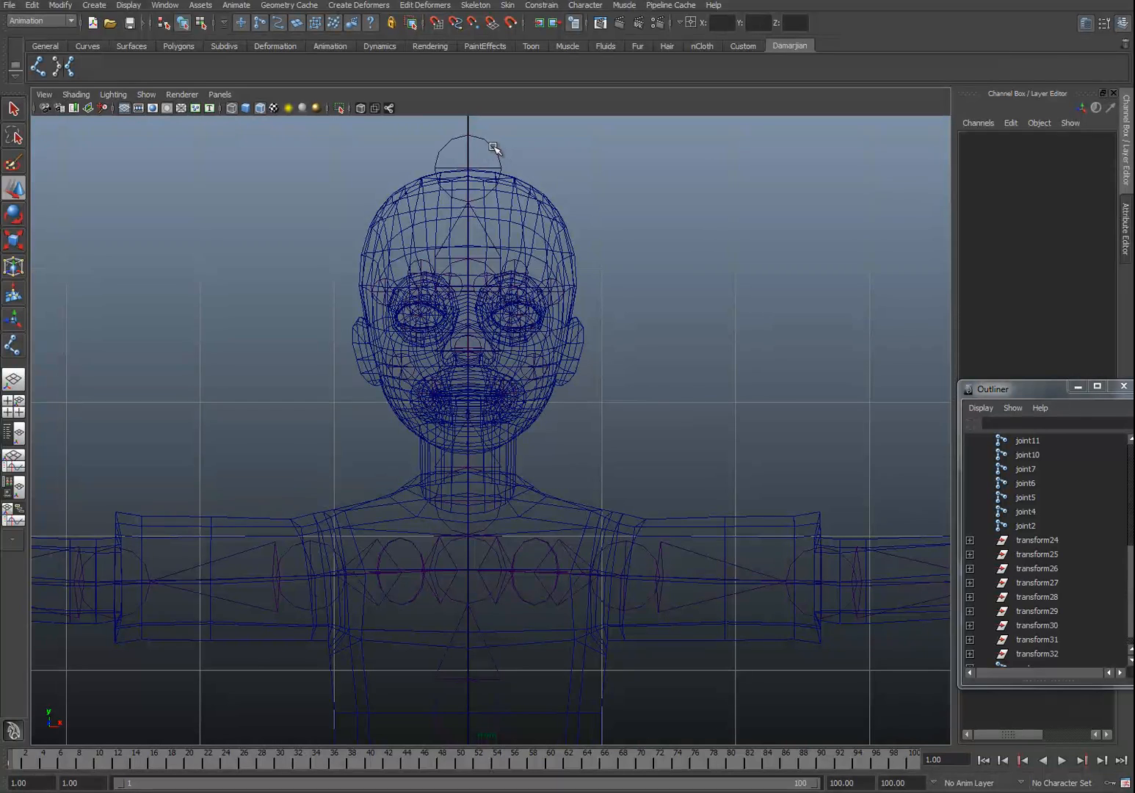
{"action": "left_click", "coordinate": [493, 148]}
{"action": "left_click", "coordinate": [1008, 138]}
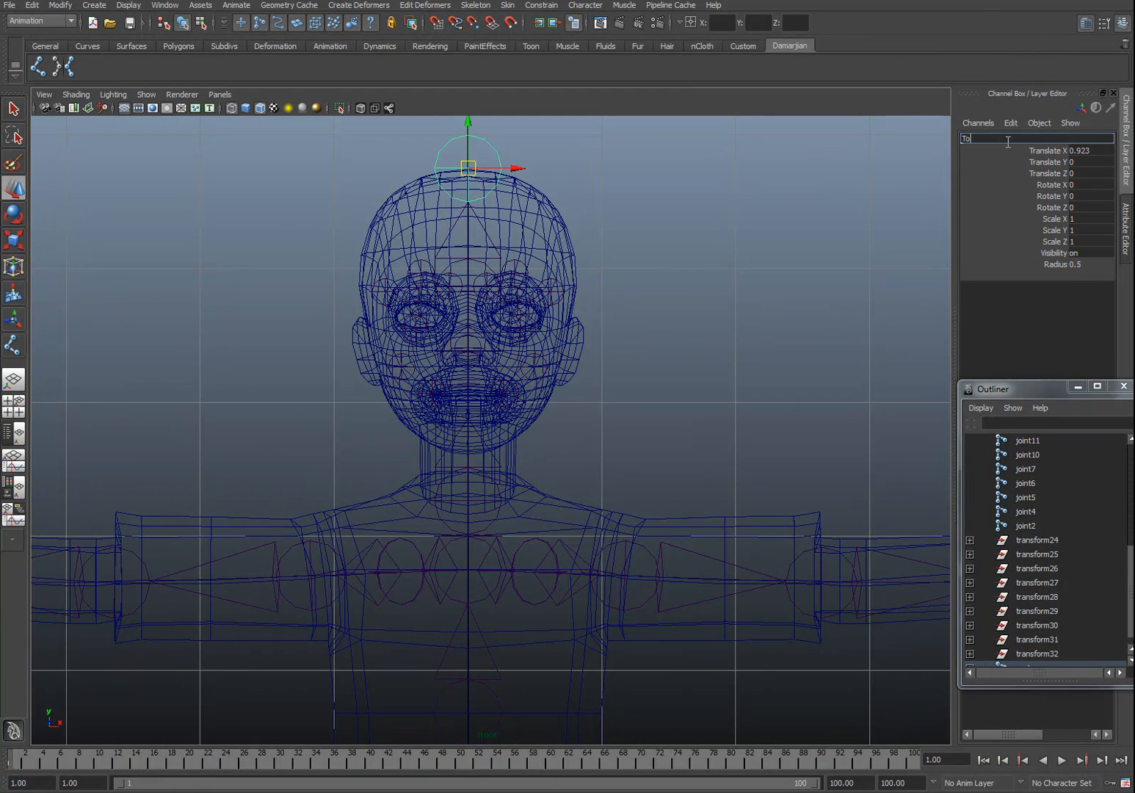
{"action": "type", "text": "TopOfHead"}
{"action": "key", "text": "Return"}
Step: Inspect the whole skeleton against the mesh, checking the hand joints and viewing it in perspective
{"action": "middle_click_drag", "start_coordinate": [715, 152], "coordinate": [896, 129], "text": "alt"}
{"action": "middle_click_drag", "start_coordinate": [240, 478], "coordinate": [519, 389], "text": "alt"}
{"action": "left_click", "coordinate": [132, 477]}
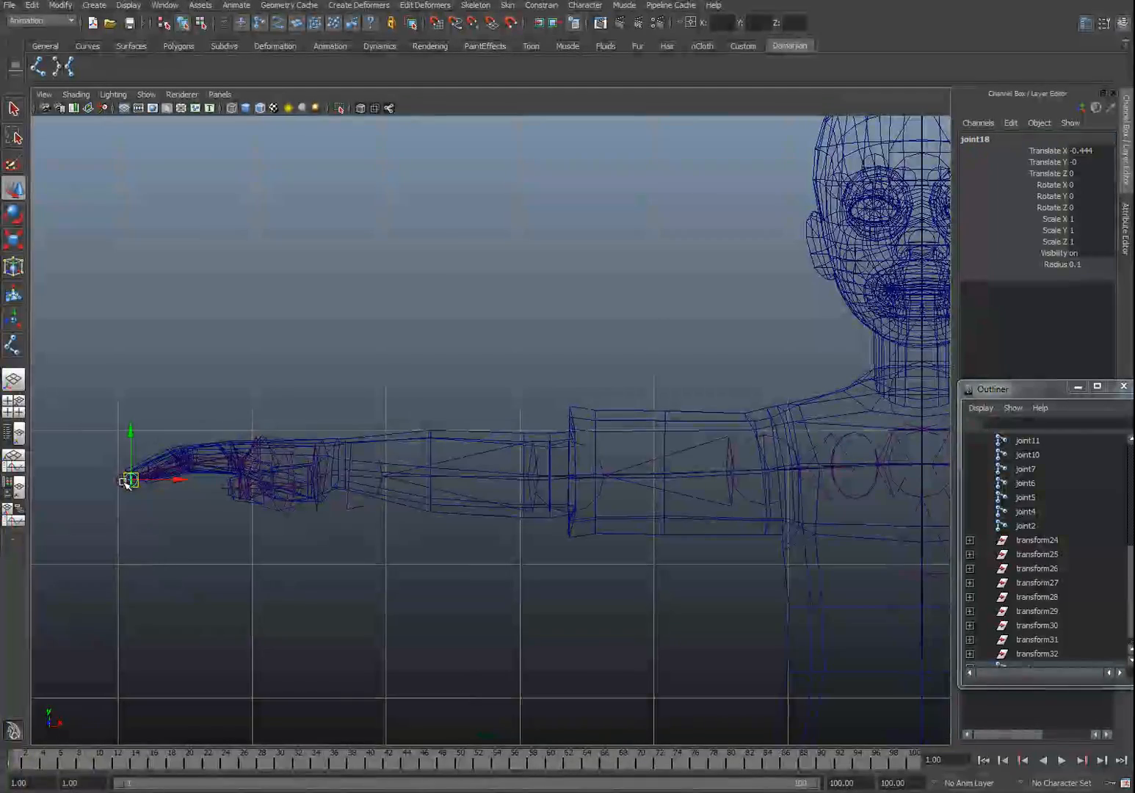
{"action": "middle_click_drag", "start_coordinate": [755, 321], "coordinate": [396, 367], "text": "alt"}
{"action": "middle_click_drag", "start_coordinate": [613, 216], "coordinate": [544, 273], "text": "alt"}
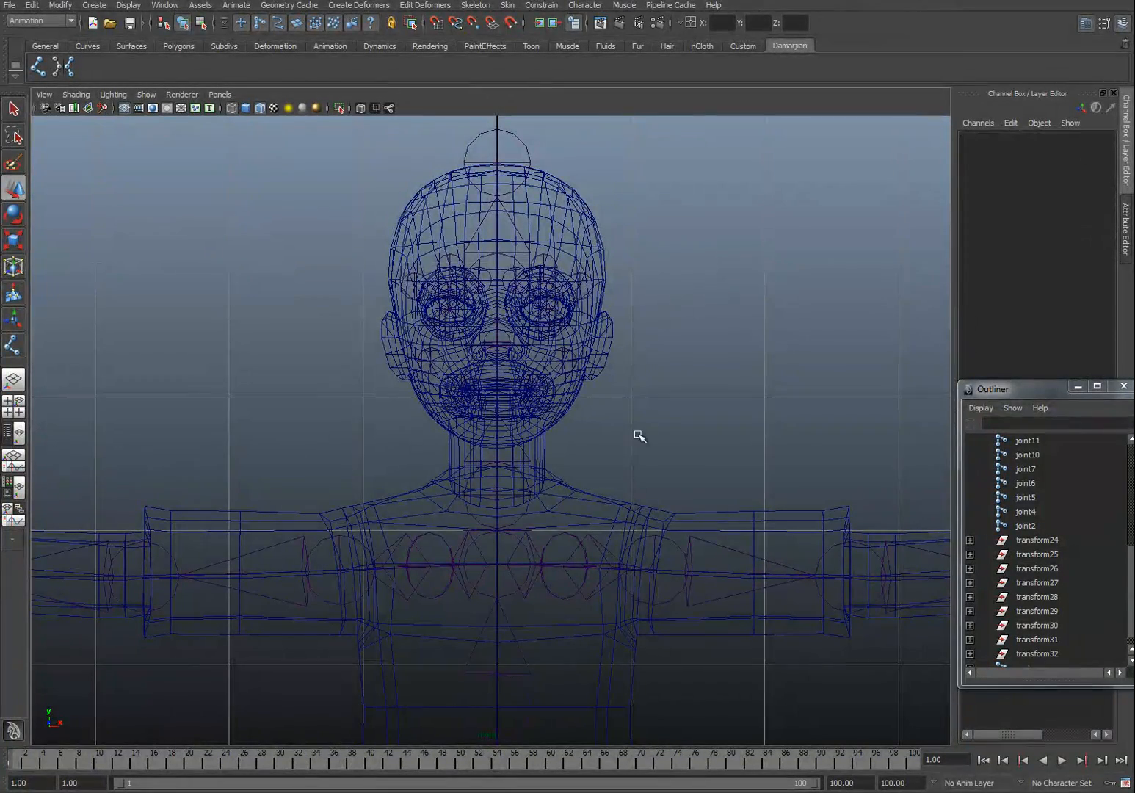
{"action": "key", "text": "space"}
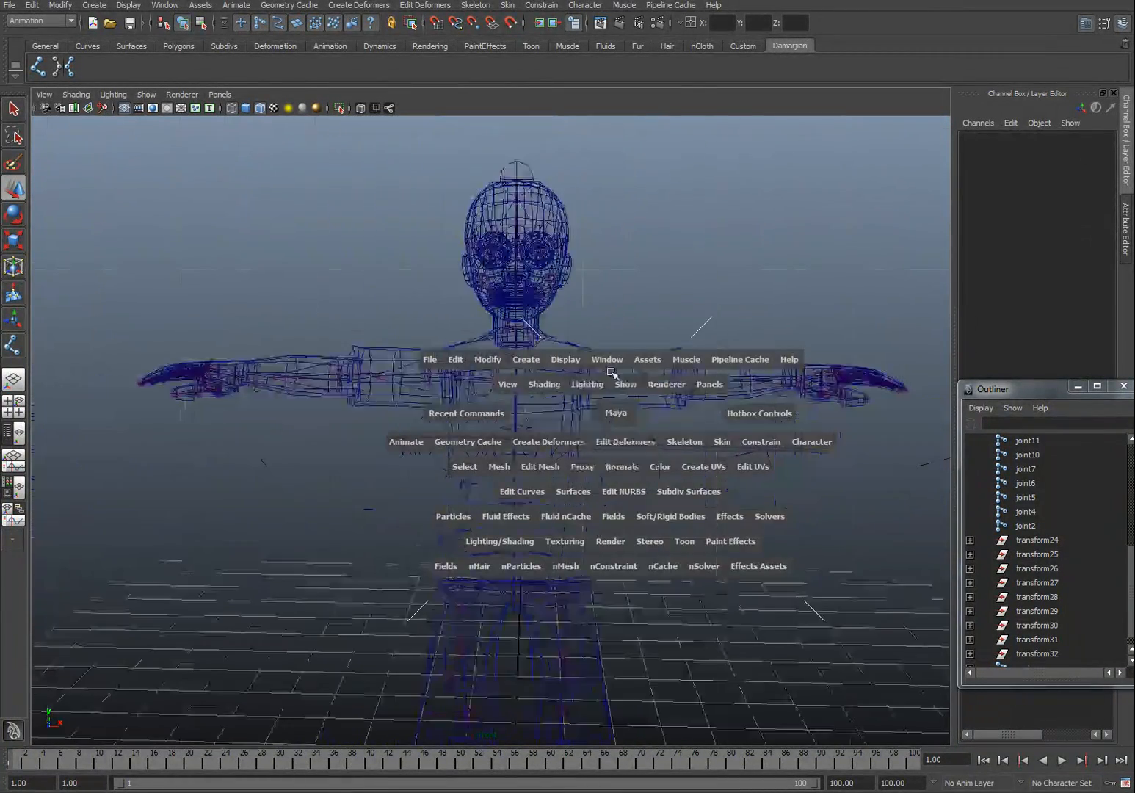
{"action": "left_click_drag", "start_coordinate": [607, 380], "coordinate": [553, 388], "text": "alt"}
{"action": "middle_click_drag", "start_coordinate": [623, 384], "coordinate": [535, 299], "text": "alt"}
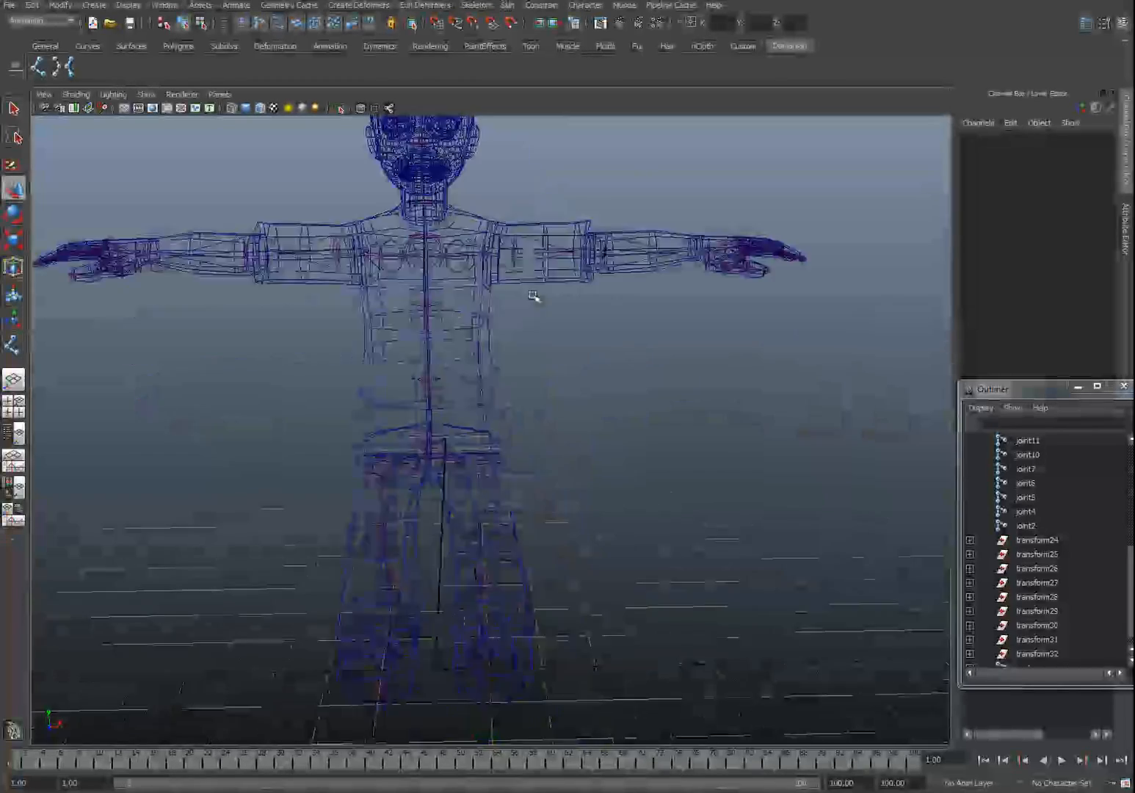
{"action": "left_click_drag", "start_coordinate": [534, 299], "coordinate": [482, 381], "text": "alt"}
{"action": "left_click", "coordinate": [402, 408]}
{"action": "scroll", "coordinate": [397, 413], "scroll_direction": "down", "scroll_amount": 2}
{"action": "left_click_drag", "start_coordinate": [392, 416], "coordinate": [472, 369], "text": "alt"}
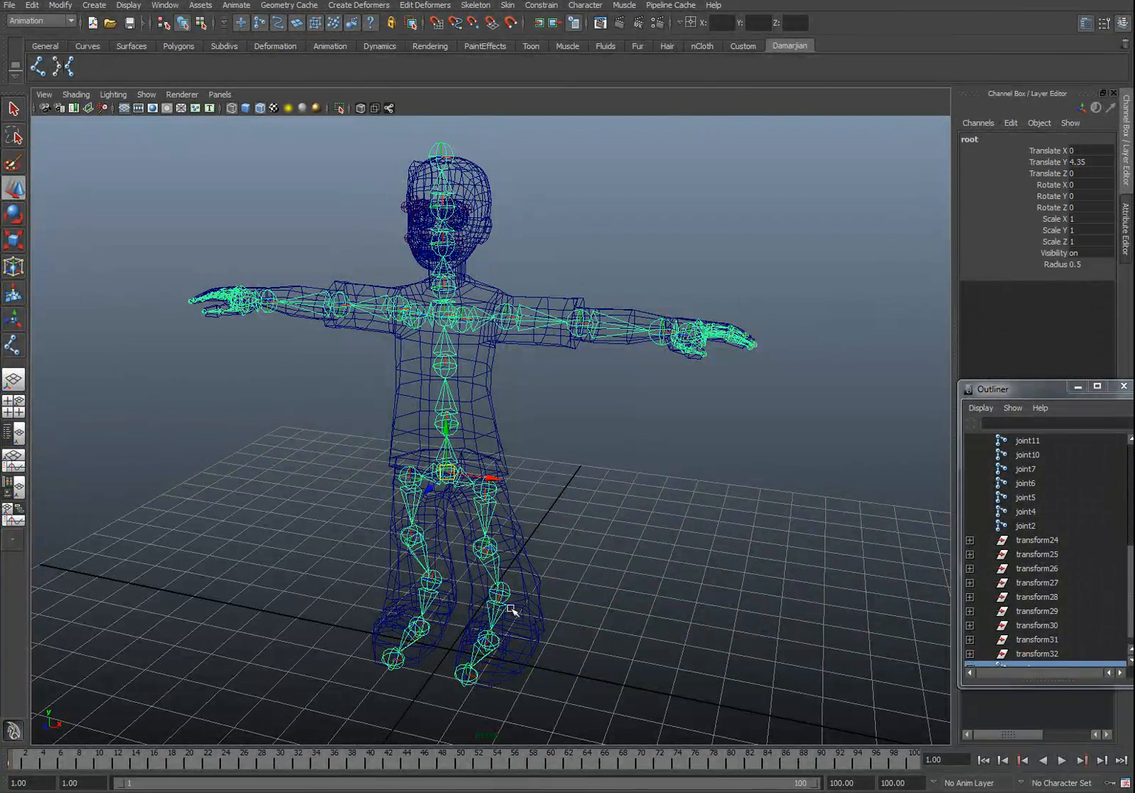
{"action": "left_click_drag", "start_coordinate": [544, 614], "coordinate": [529, 499], "text": "alt"}
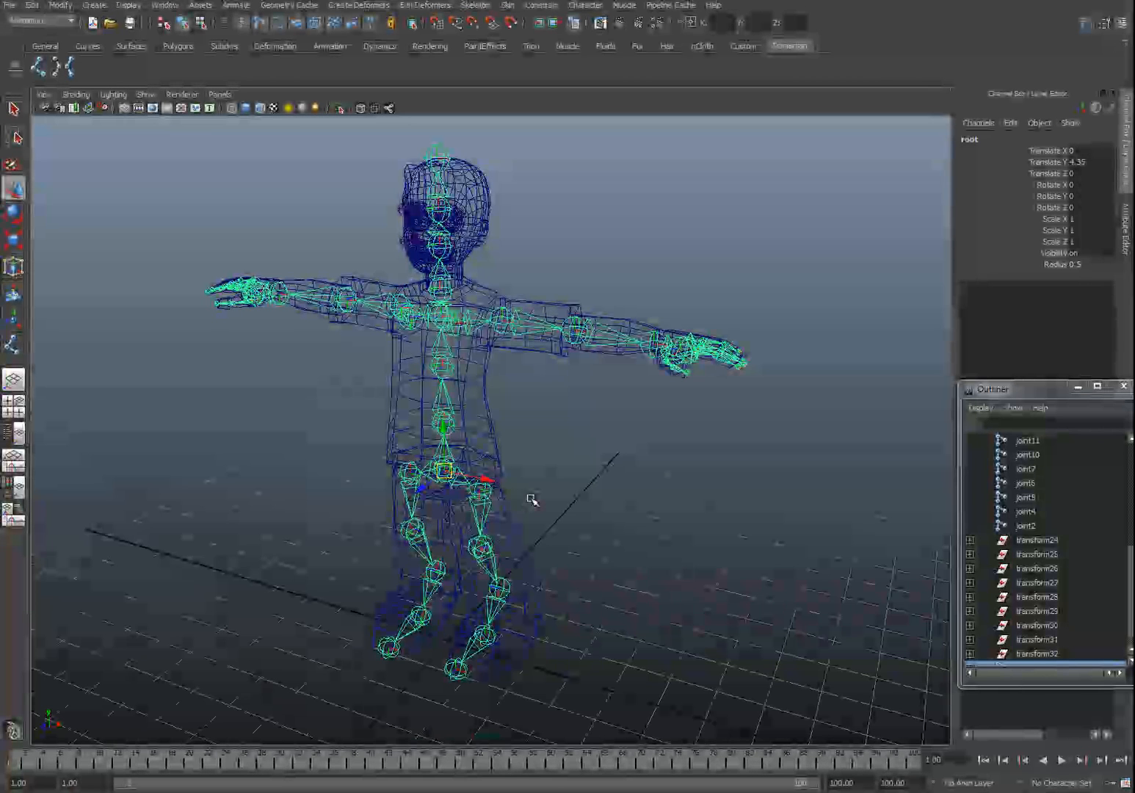